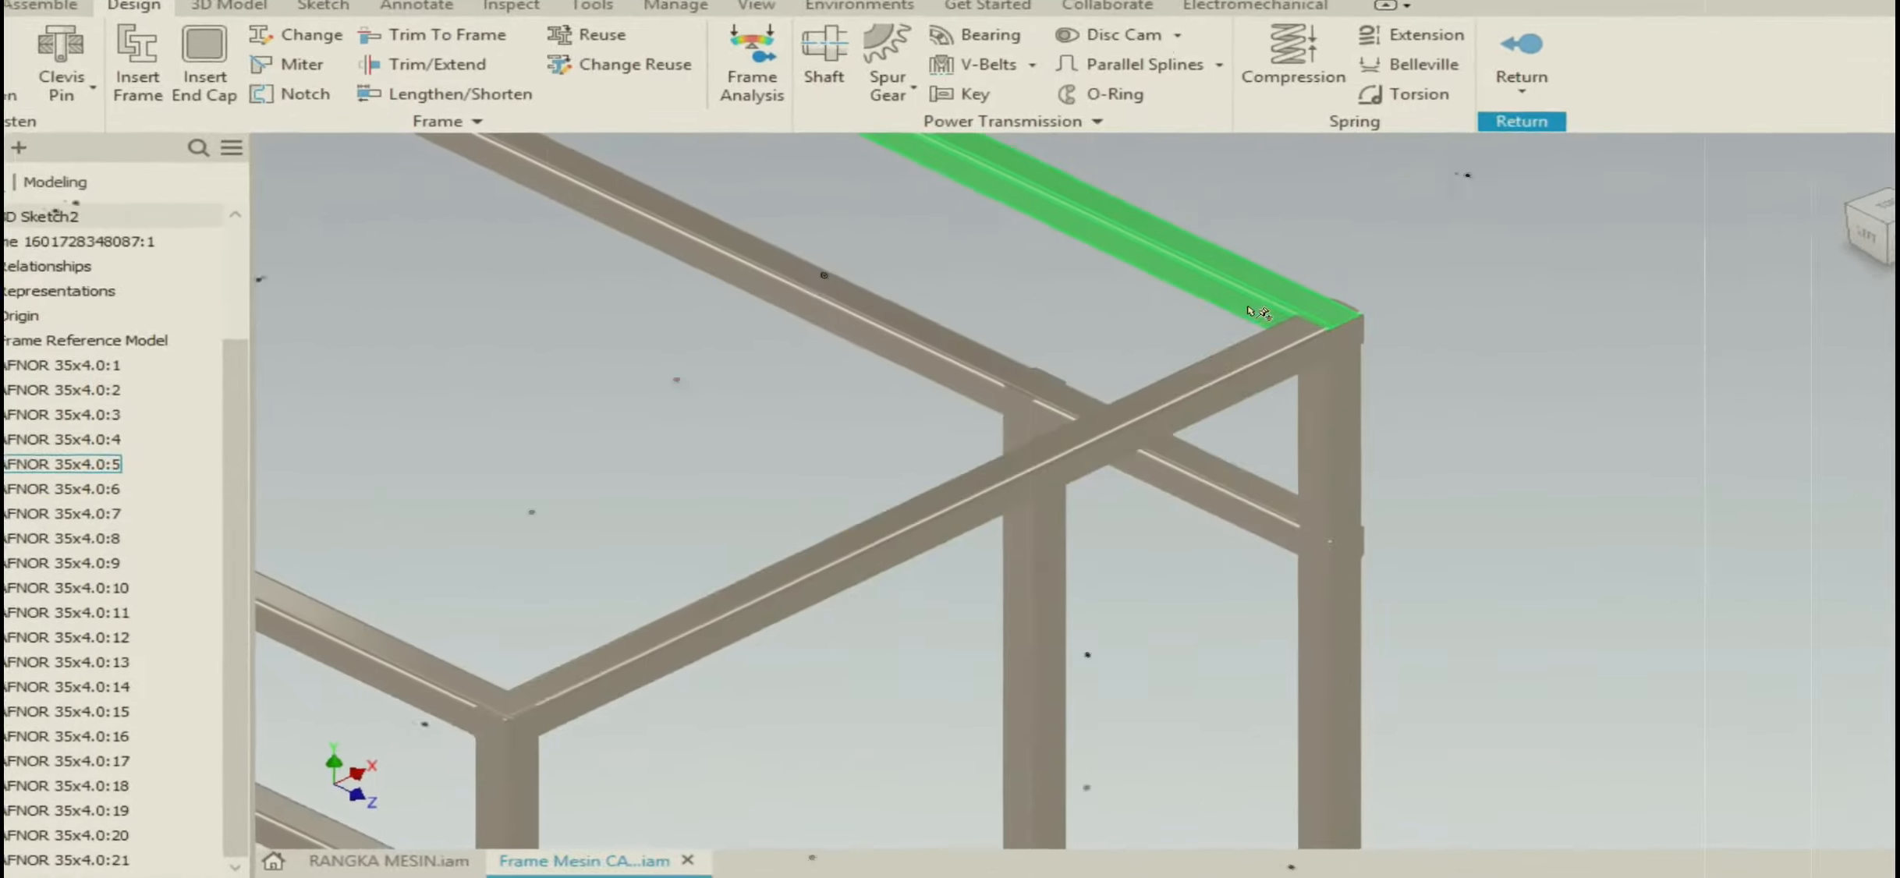
pyautogui.scroll(5, 1303, 335)
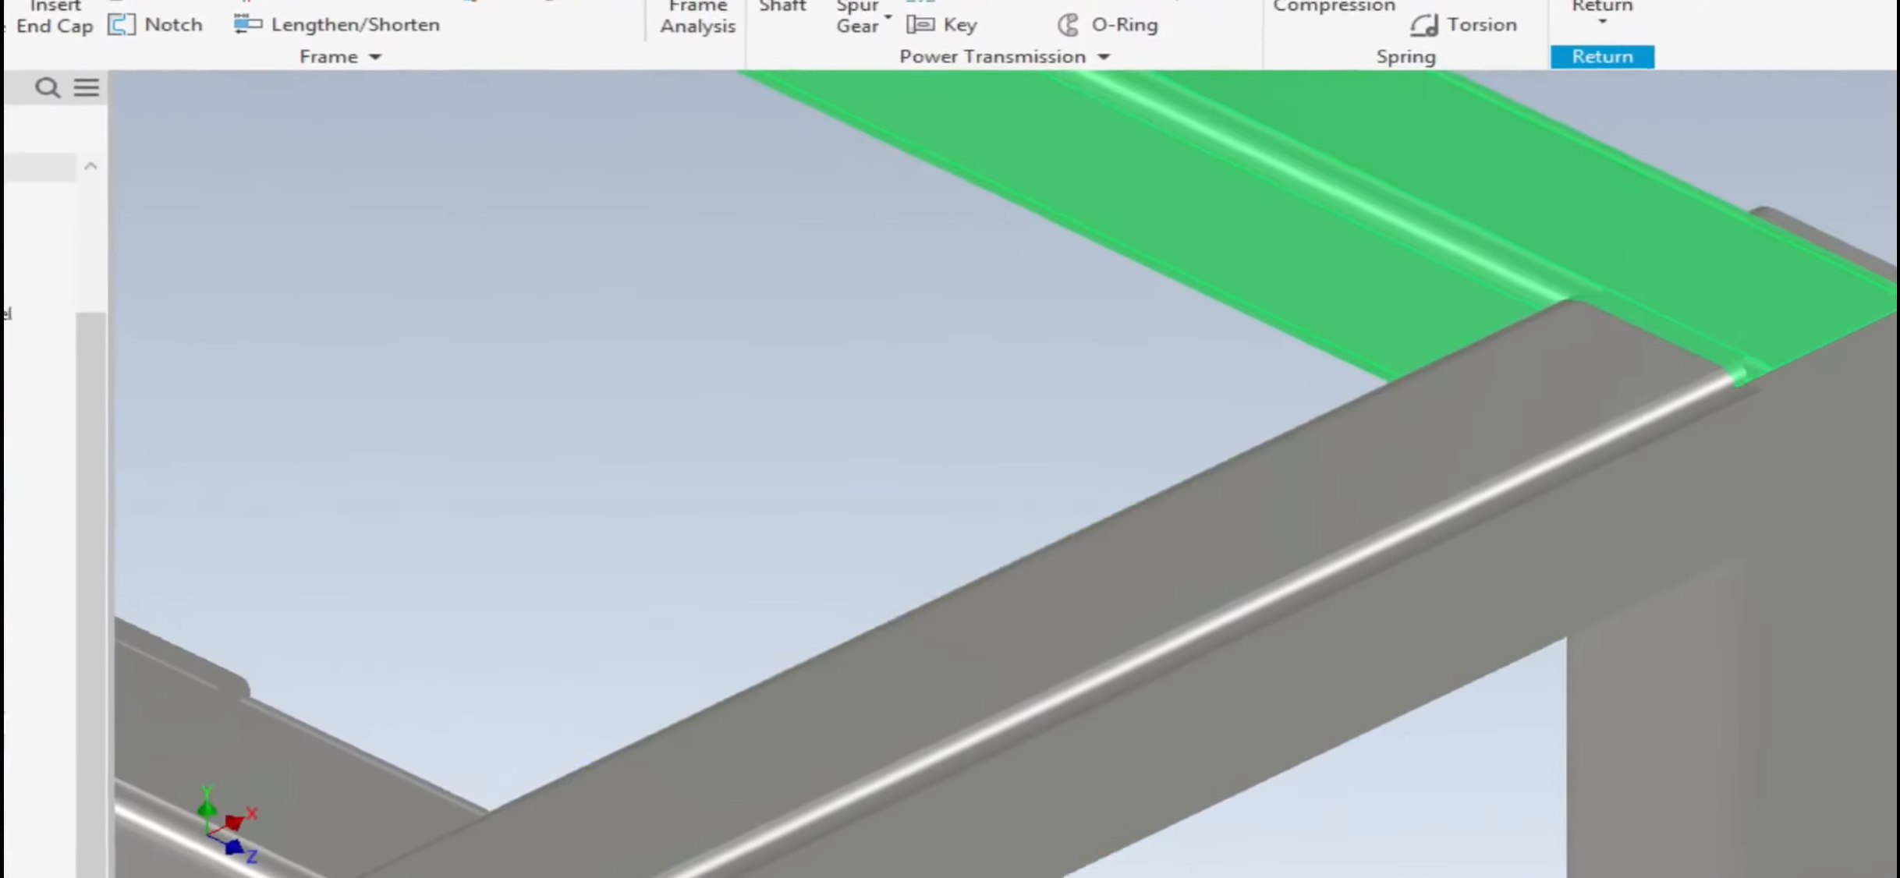
pyautogui.scroll(-5, 1451, 331)
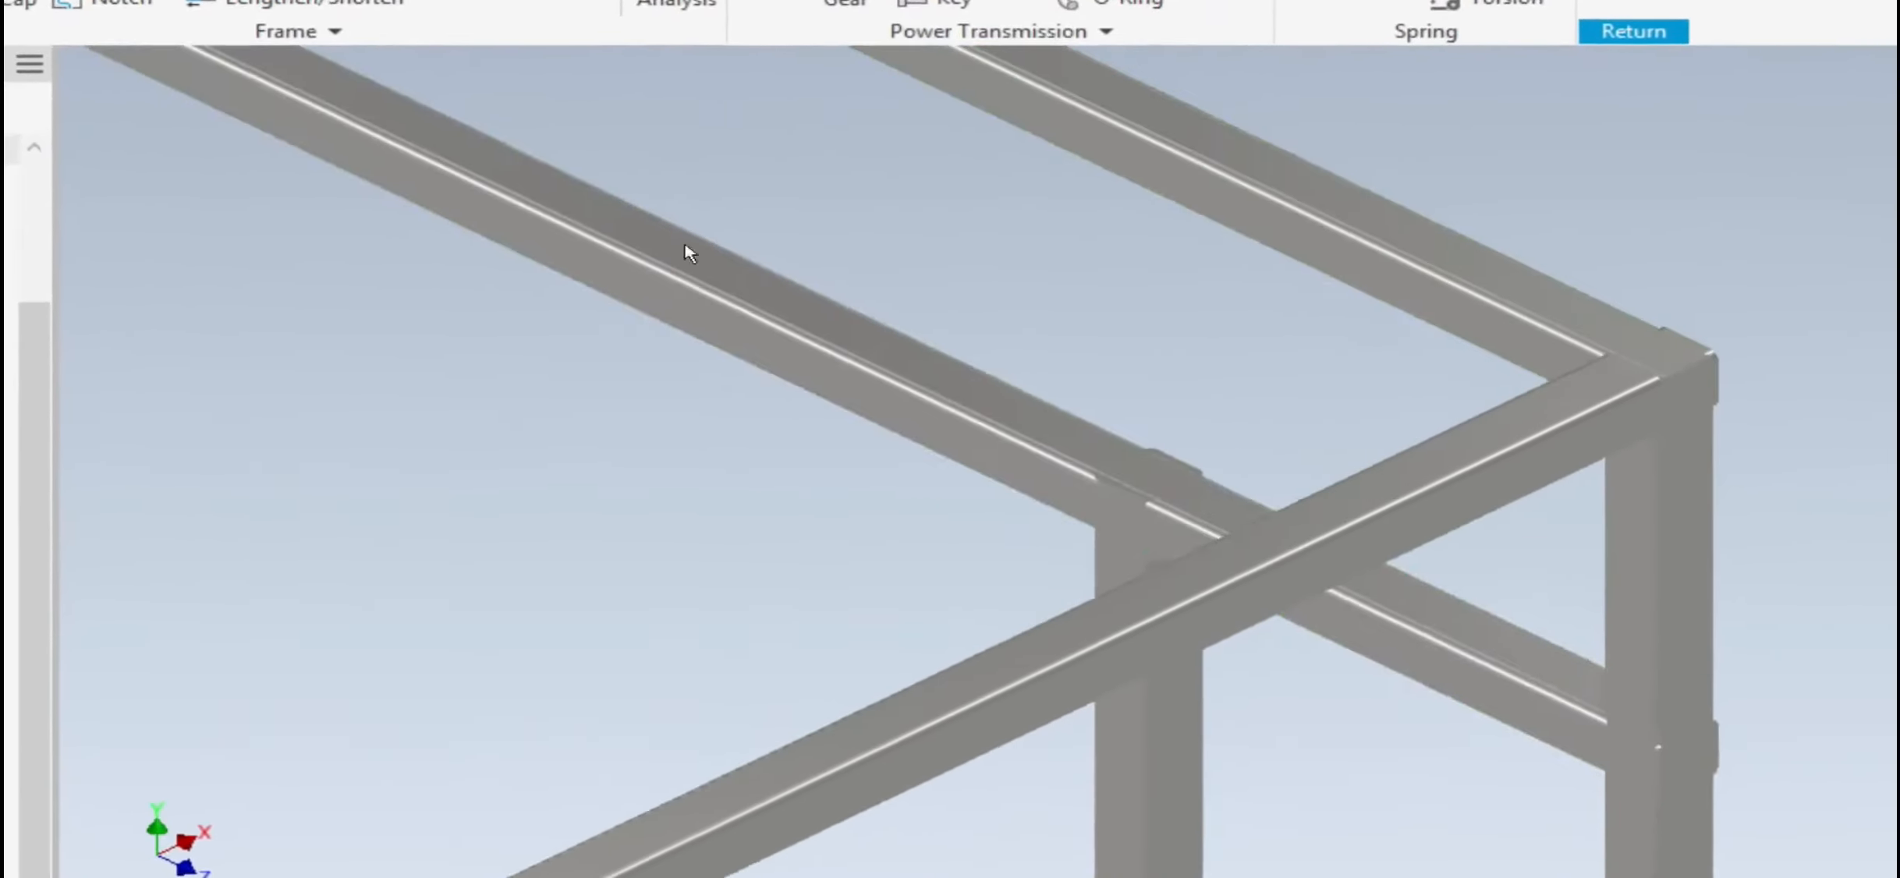
pyautogui.click(327, 3)
pyautogui.click(1453, 478)
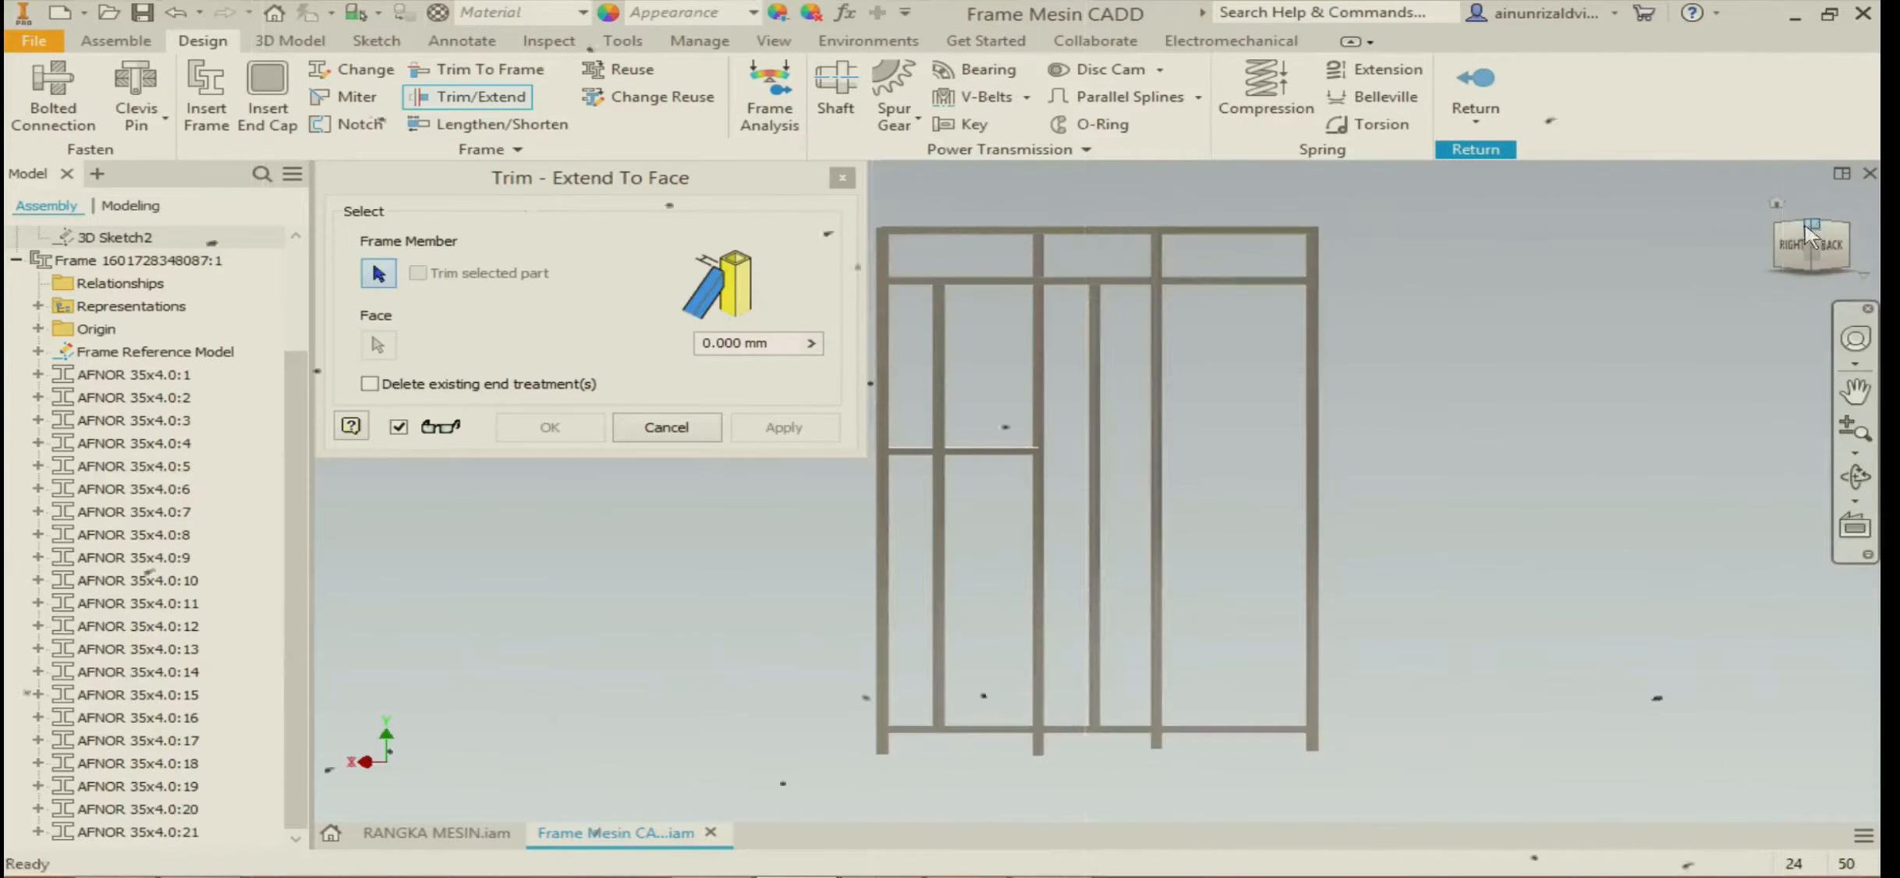
pyautogui.click(1804, 234)
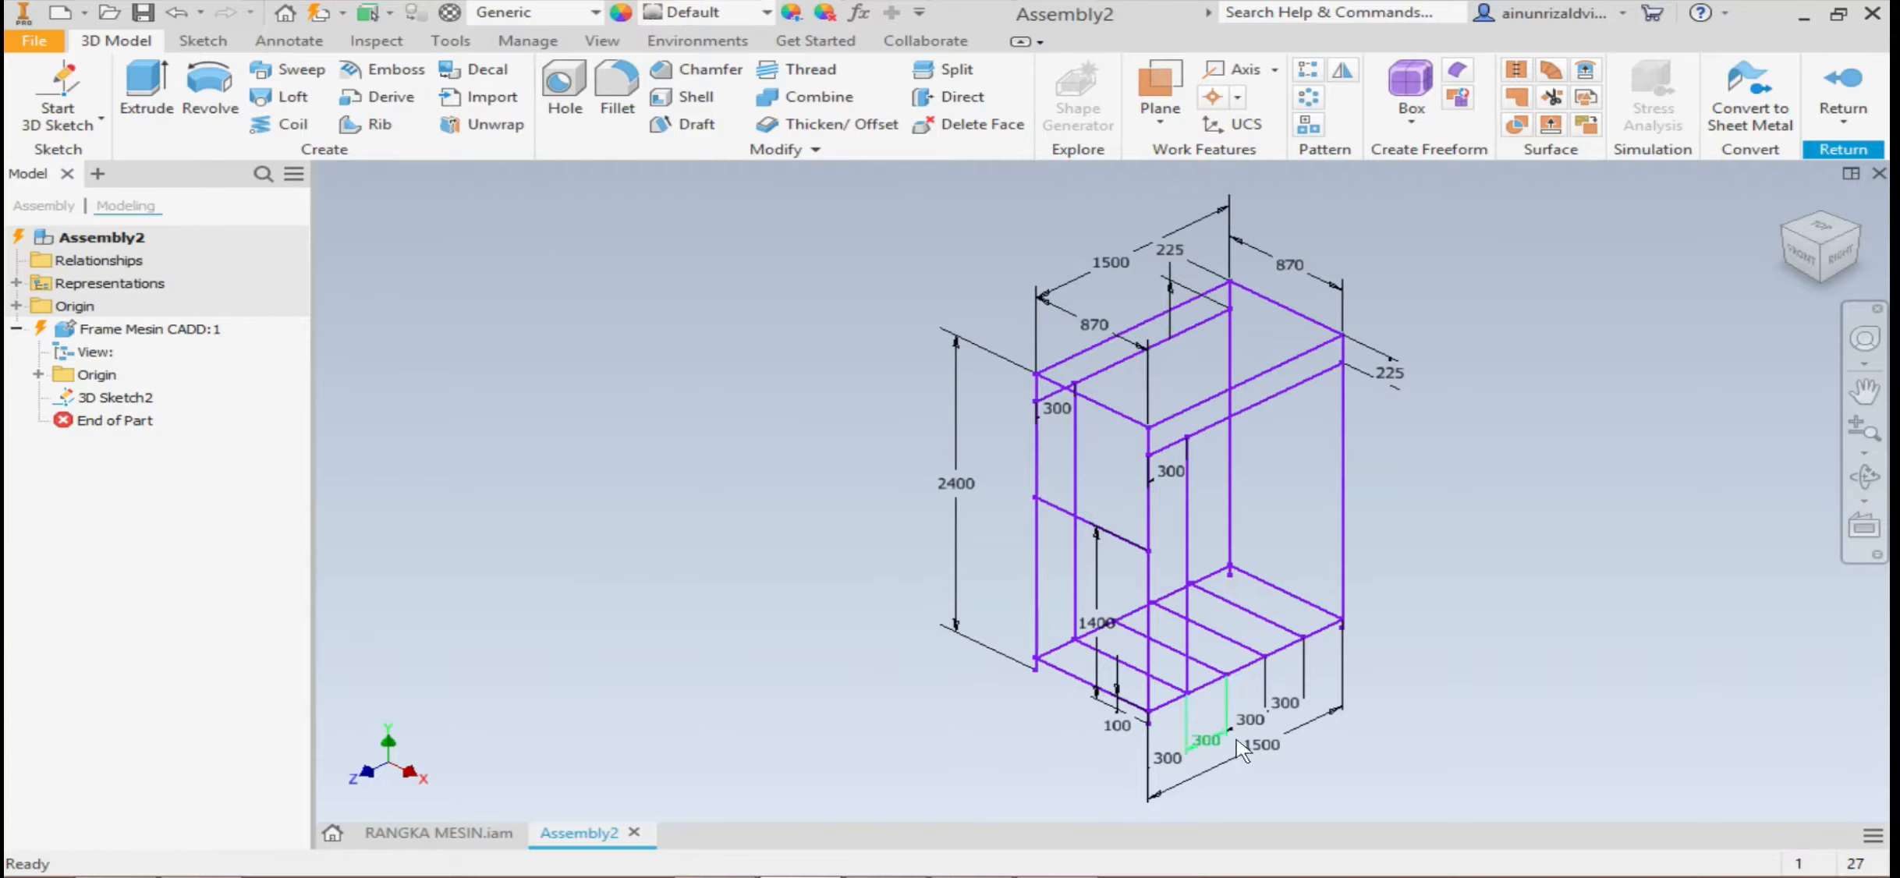
pyautogui.moveTo(1074, 279); pyautogui.dragTo(1067, 280)
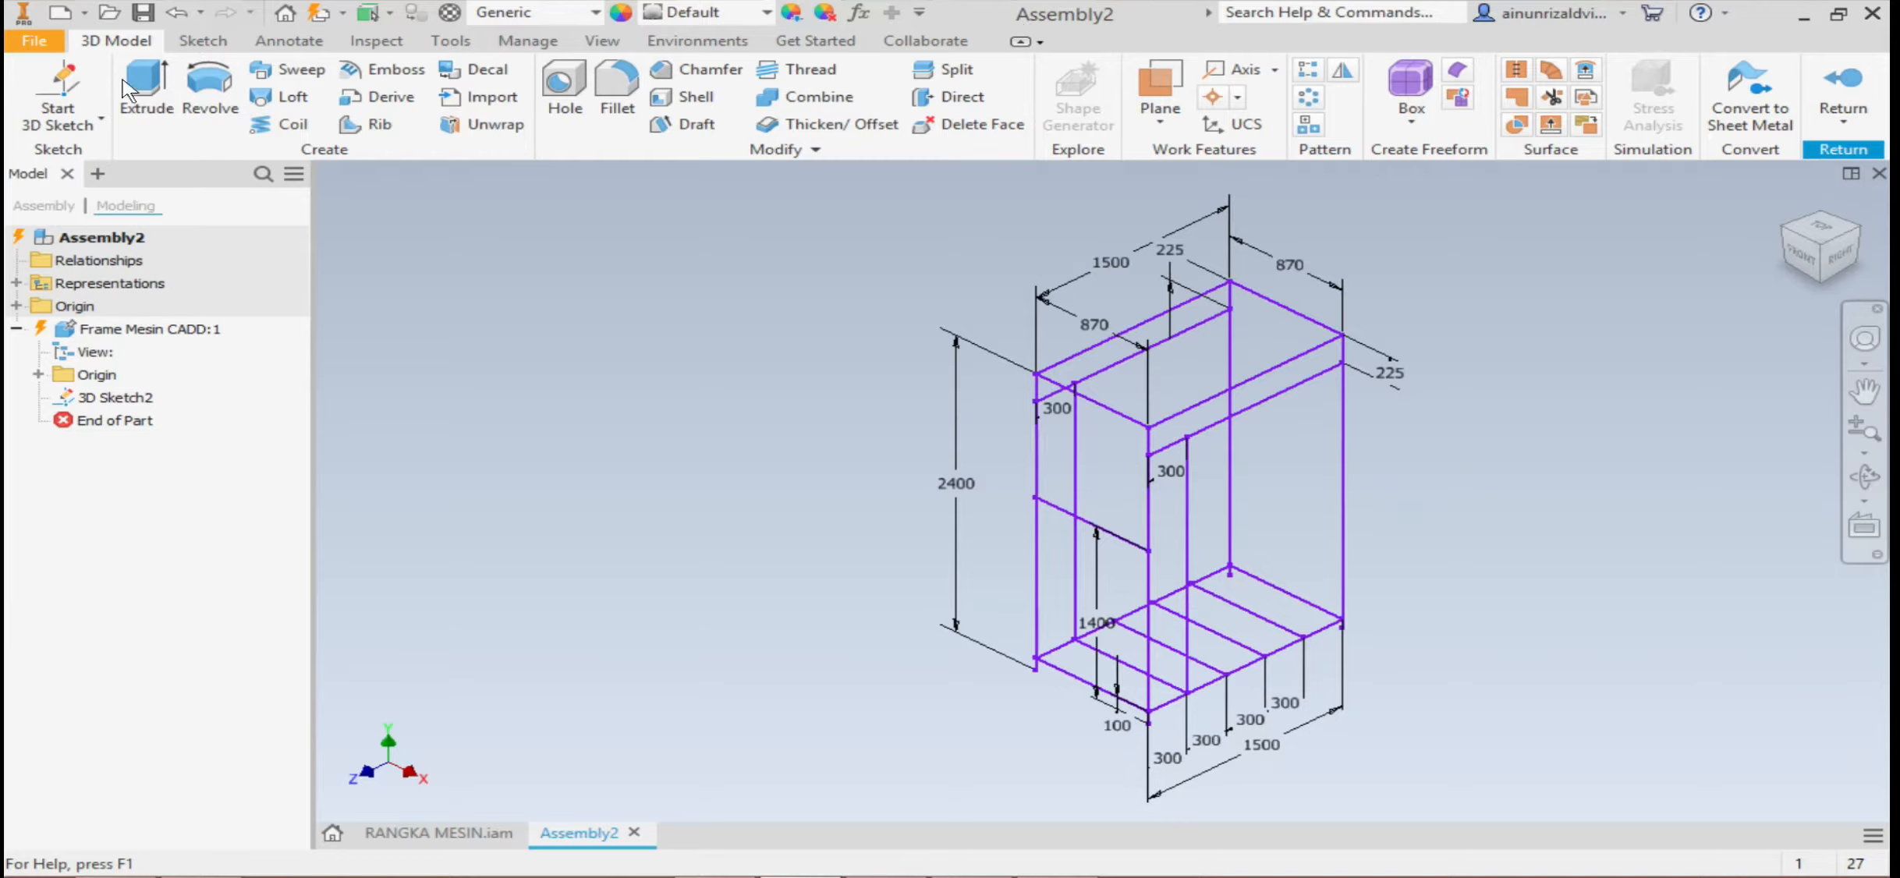
# Update the out-of-date assembly and return from editing the frame sketch part to the top-level assembly
pyautogui.click(139, 11)
pyautogui.click(150, 331)
pyautogui.click(700, 543)
pyautogui.click(11, 233)
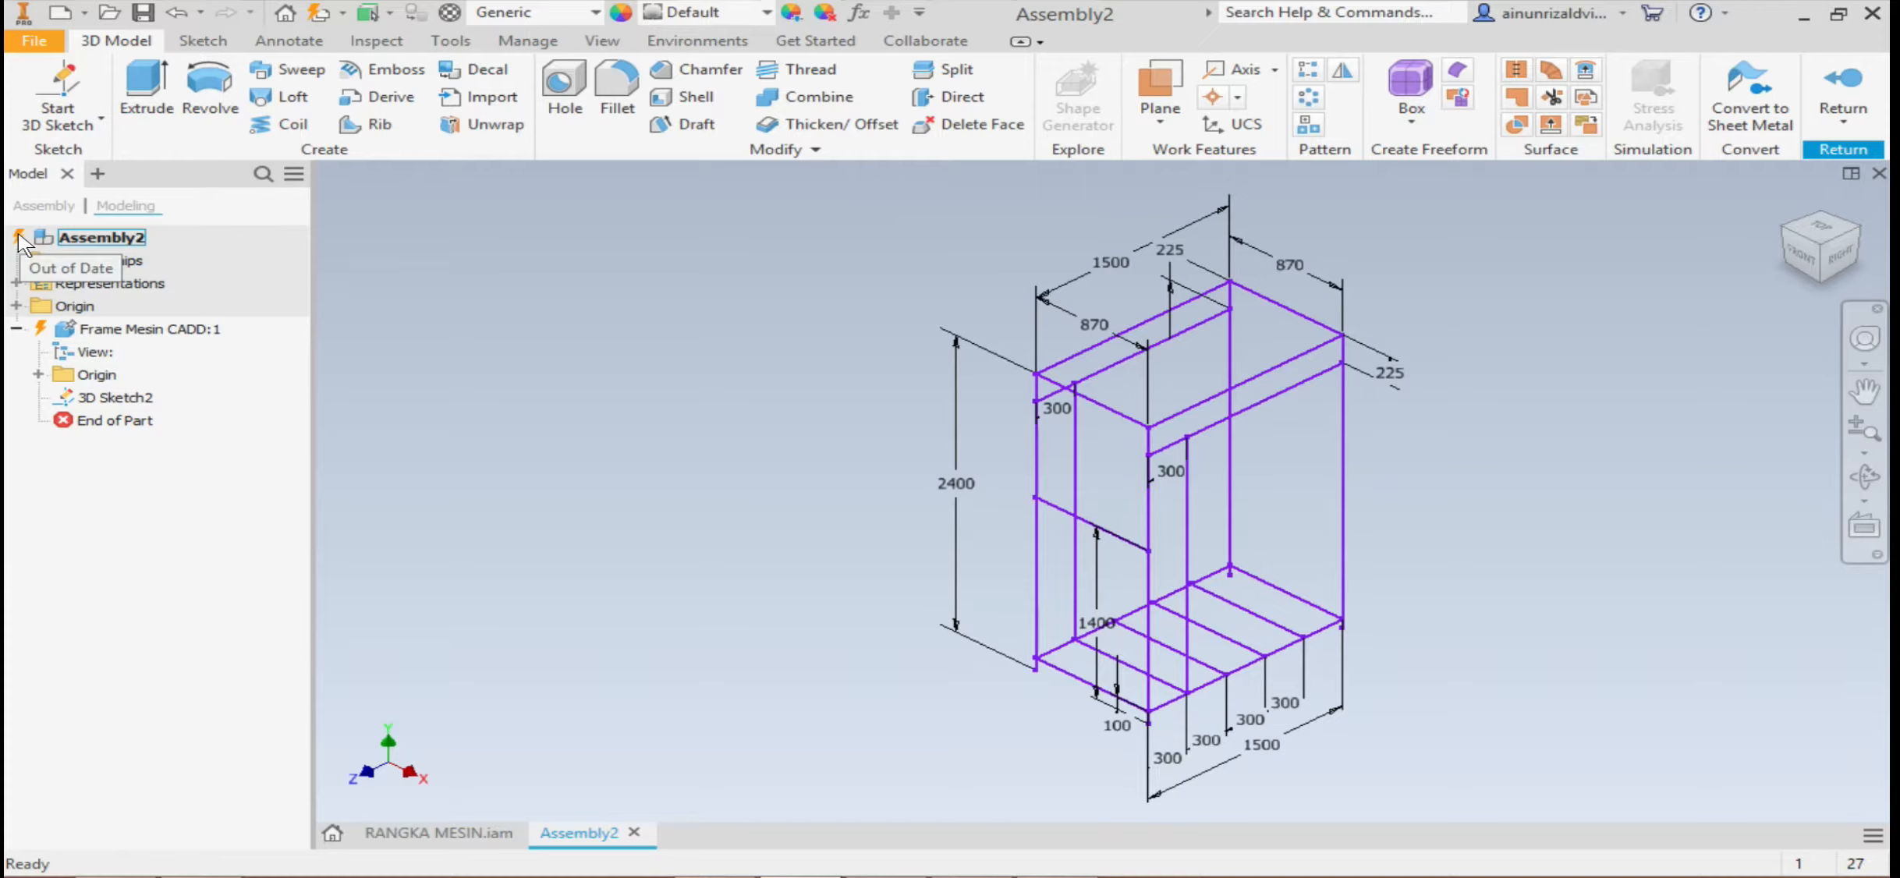
pyautogui.click(321, 18)
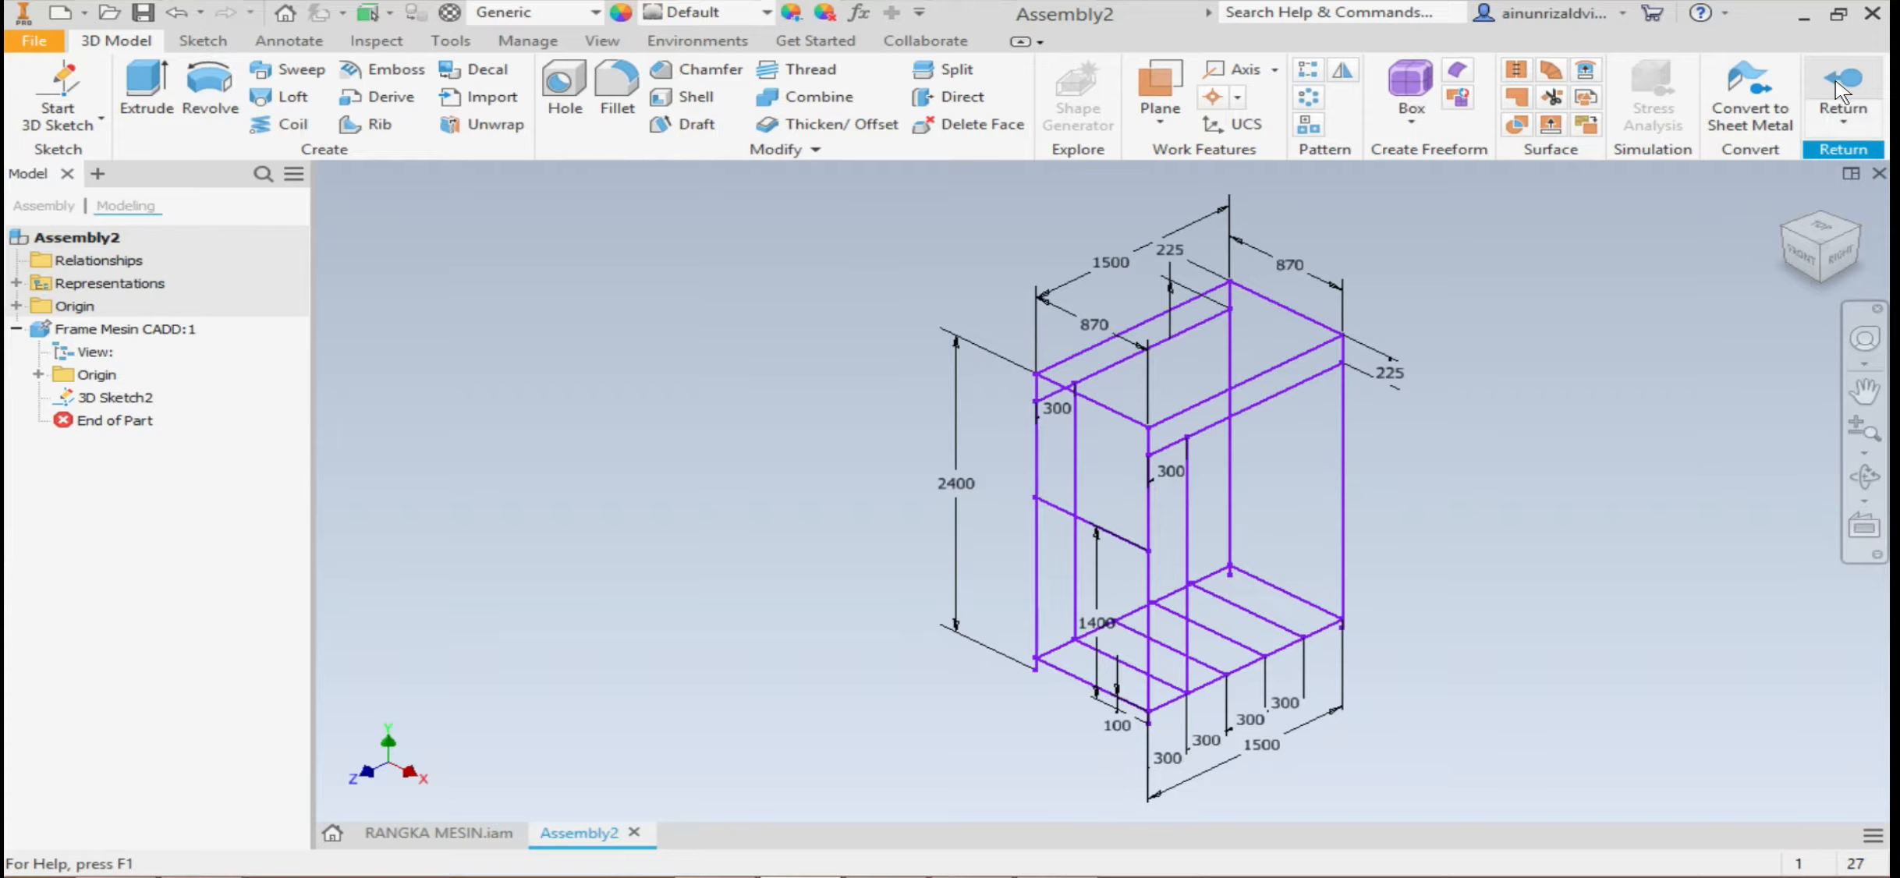
pyautogui.click(1862, 82)
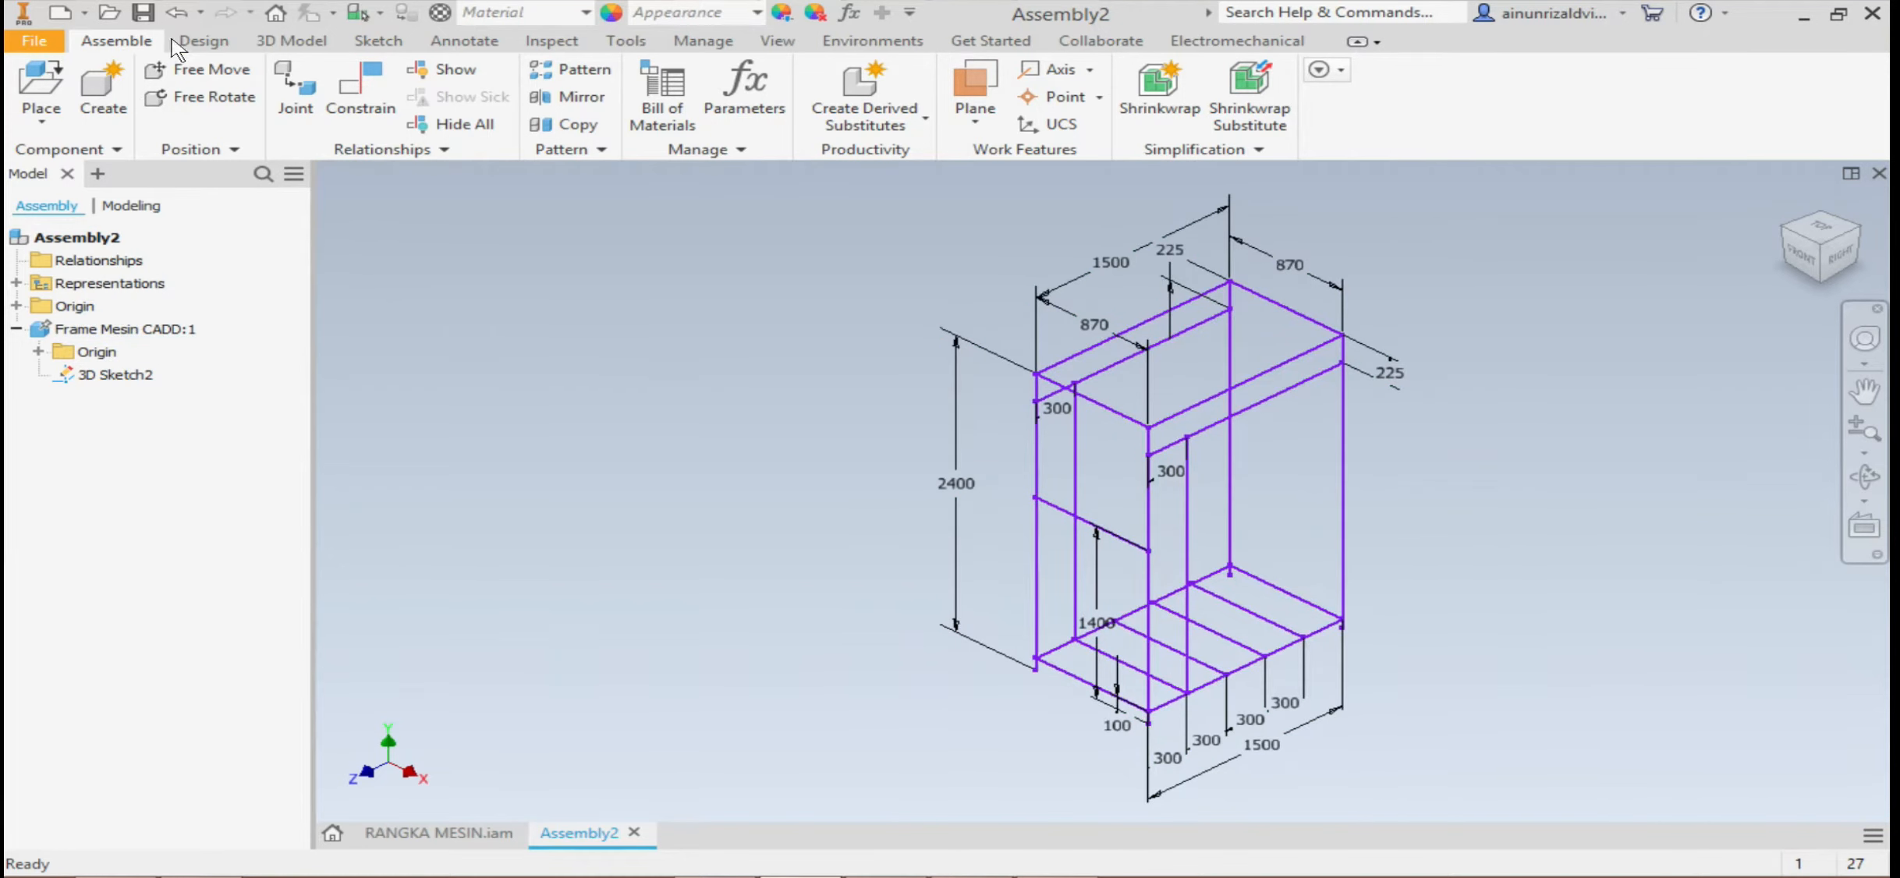
# Start the Insert Frame command and save the assembly with its dependent part under the name Frame Mesin CADD
pyautogui.click(204, 41)
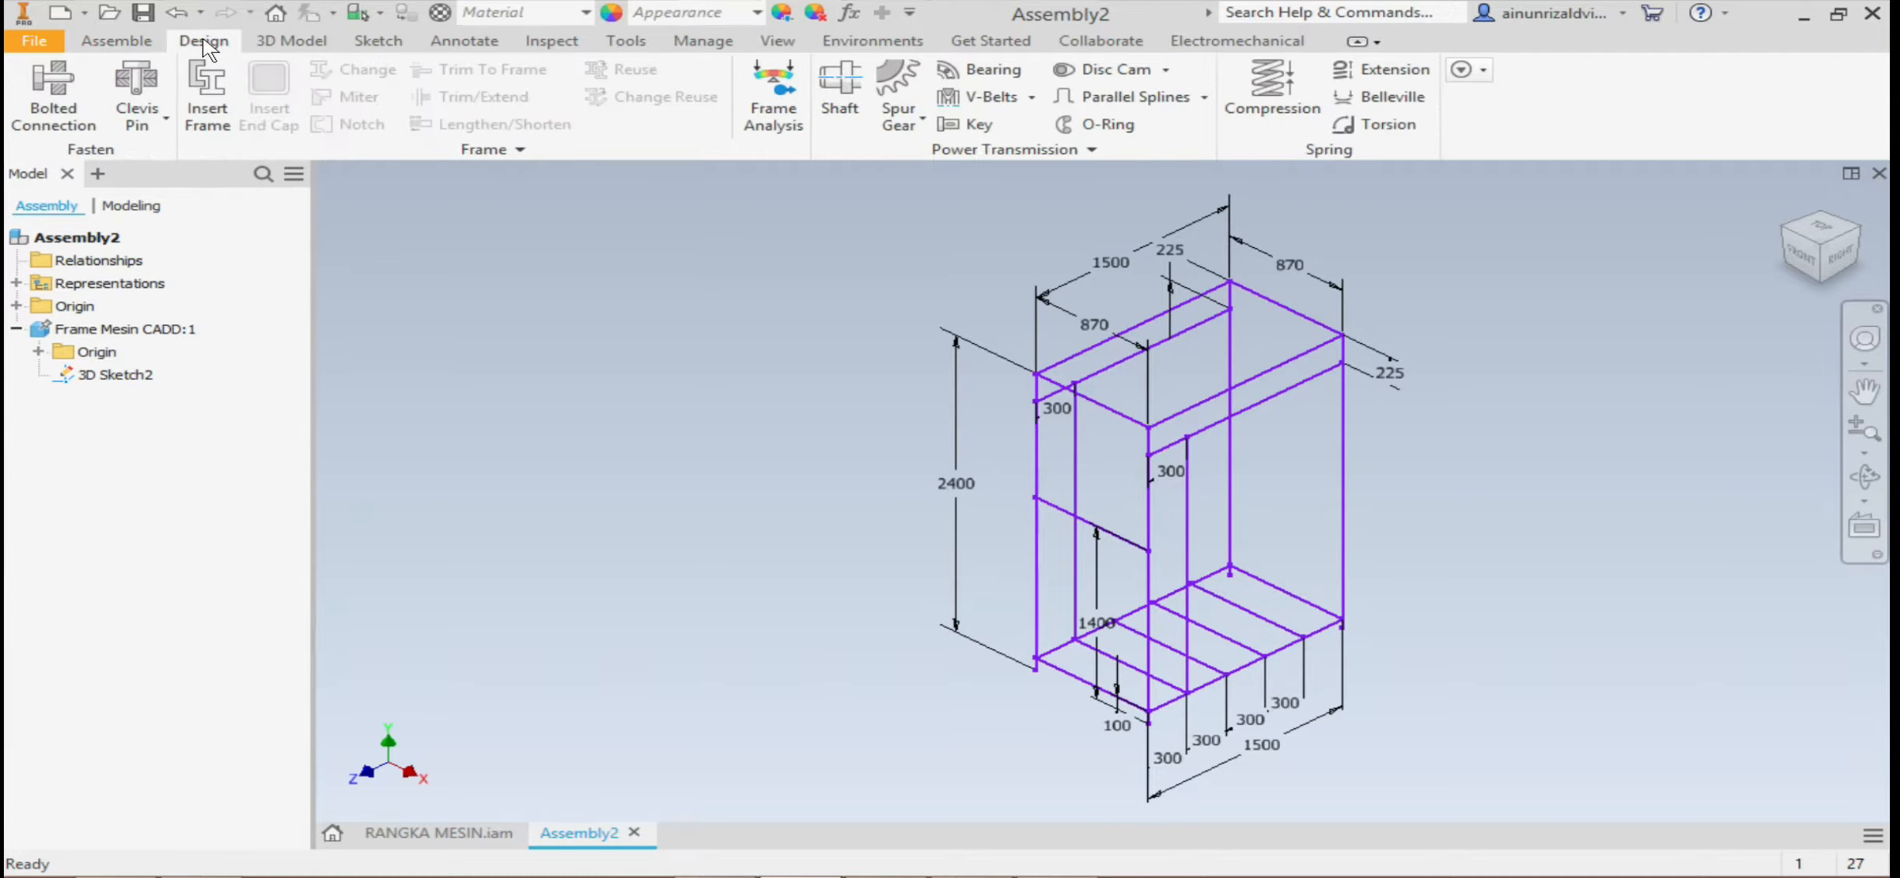
pyautogui.click(217, 125)
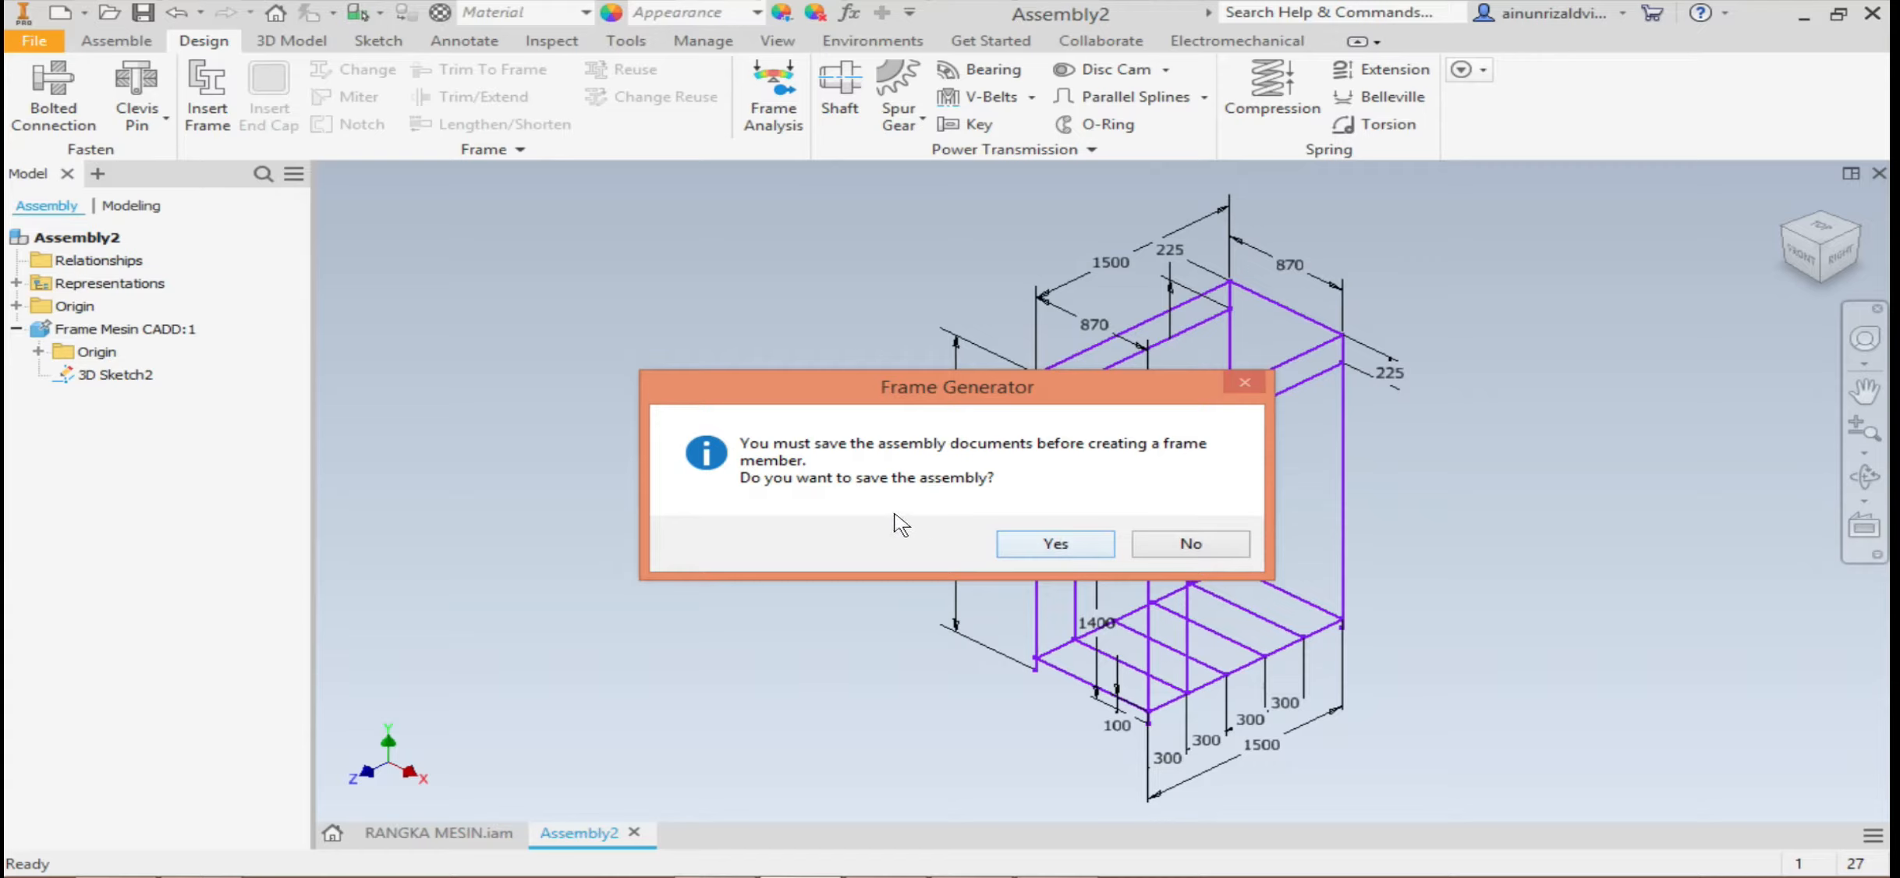
pyautogui.click(1060, 546)
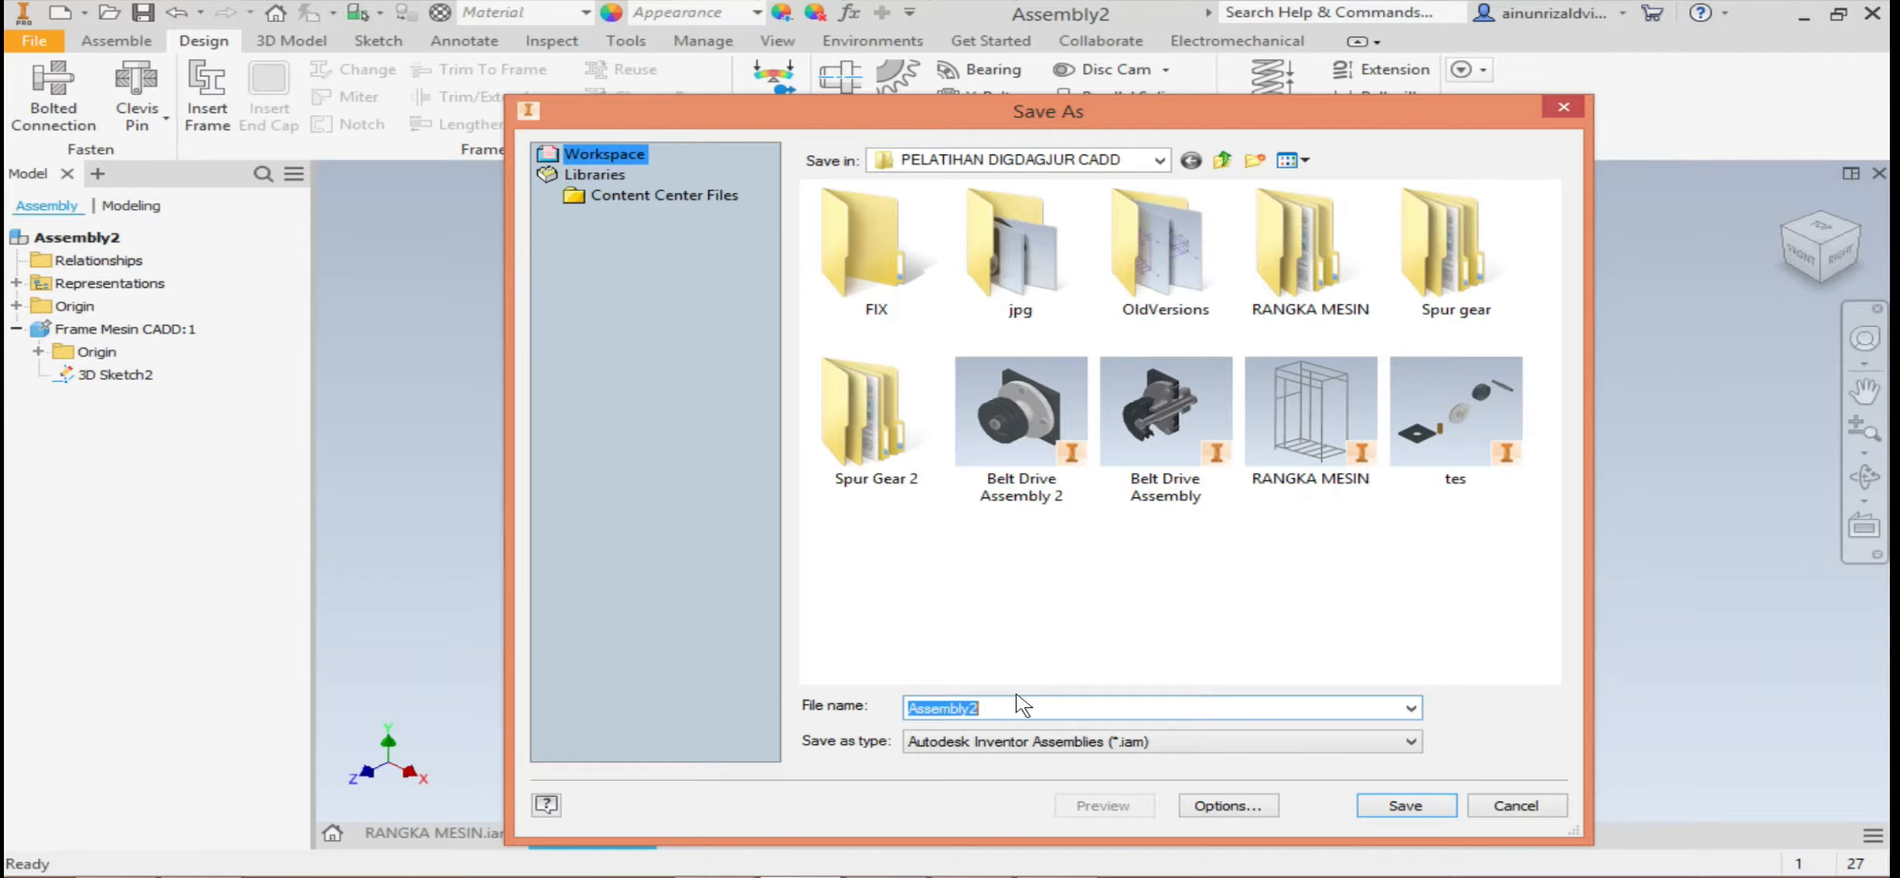
pyautogui.write('Frame ms')
pyautogui.press('BackSpace')
pyautogui.press('BackSpace')
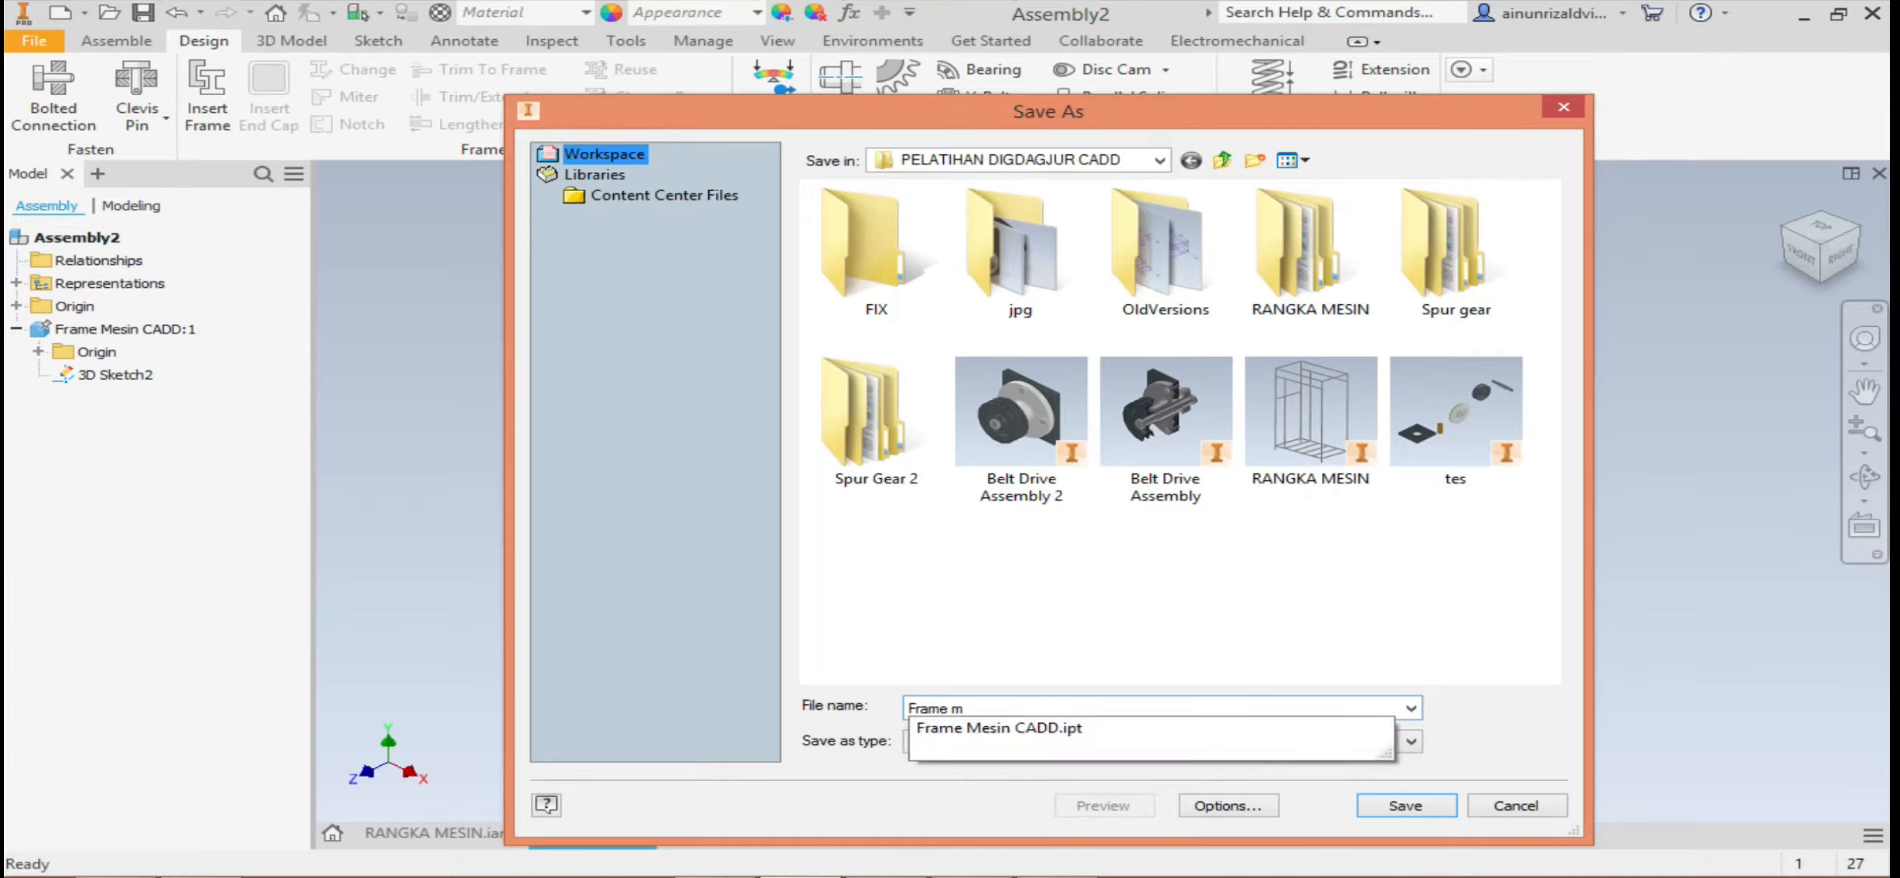
pyautogui.write('esin CADD')
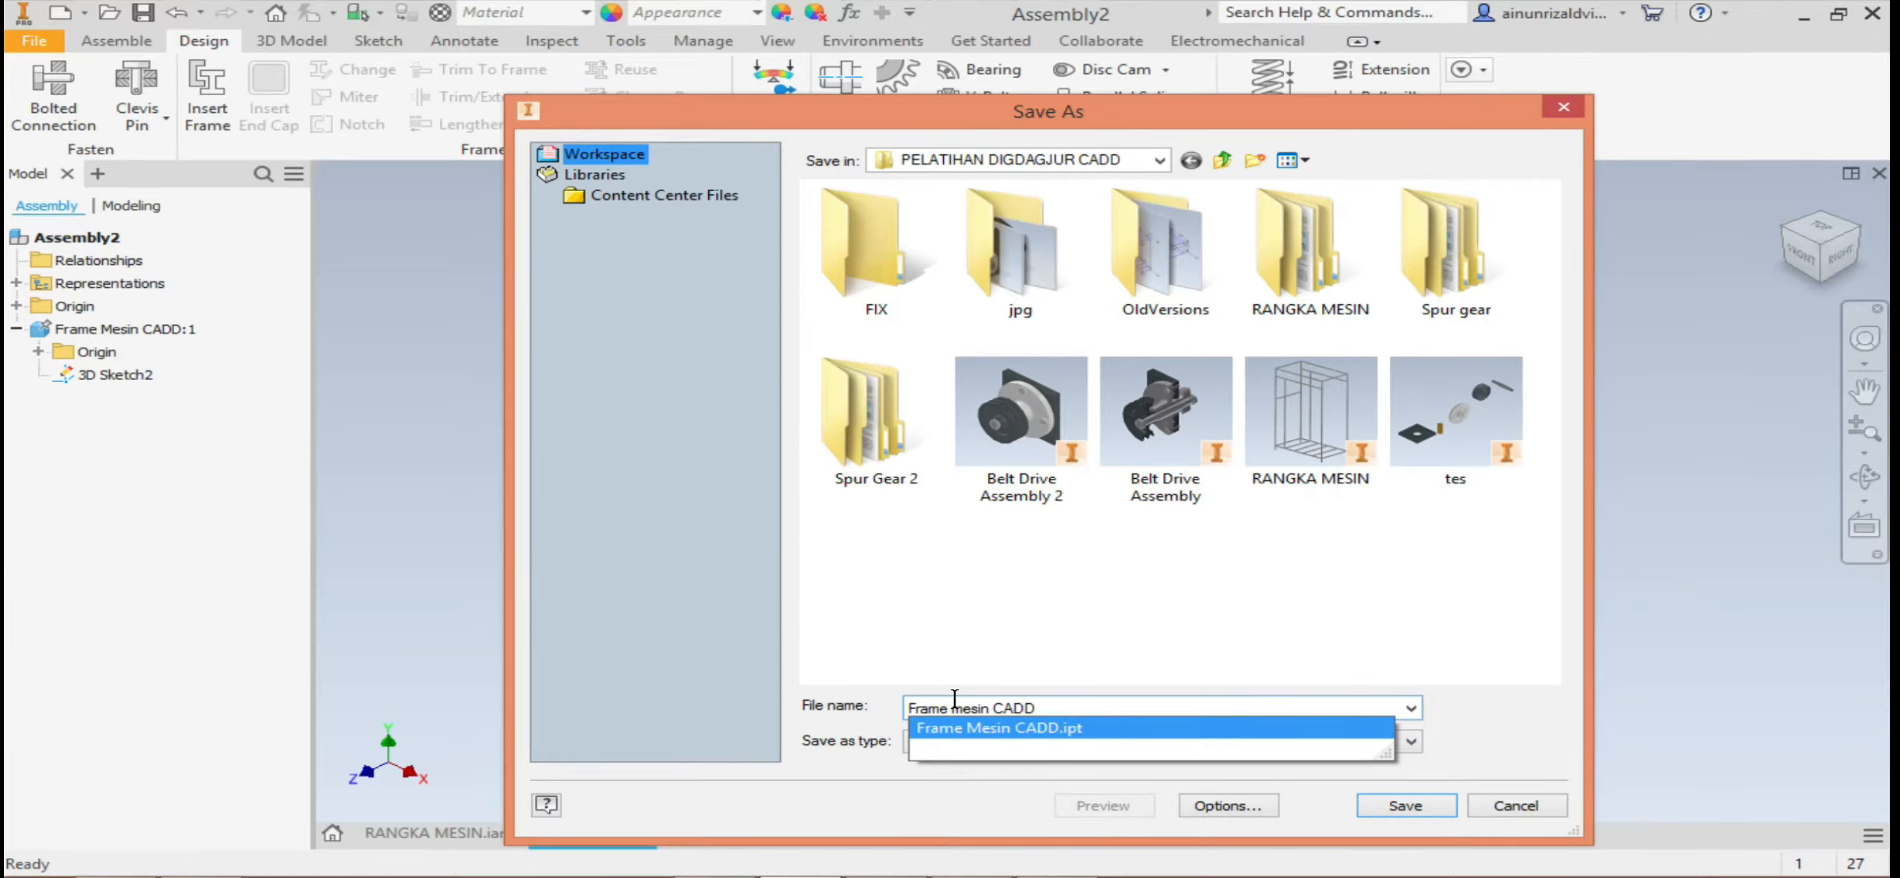
pyautogui.press('BackSpace')
pyautogui.write('M')
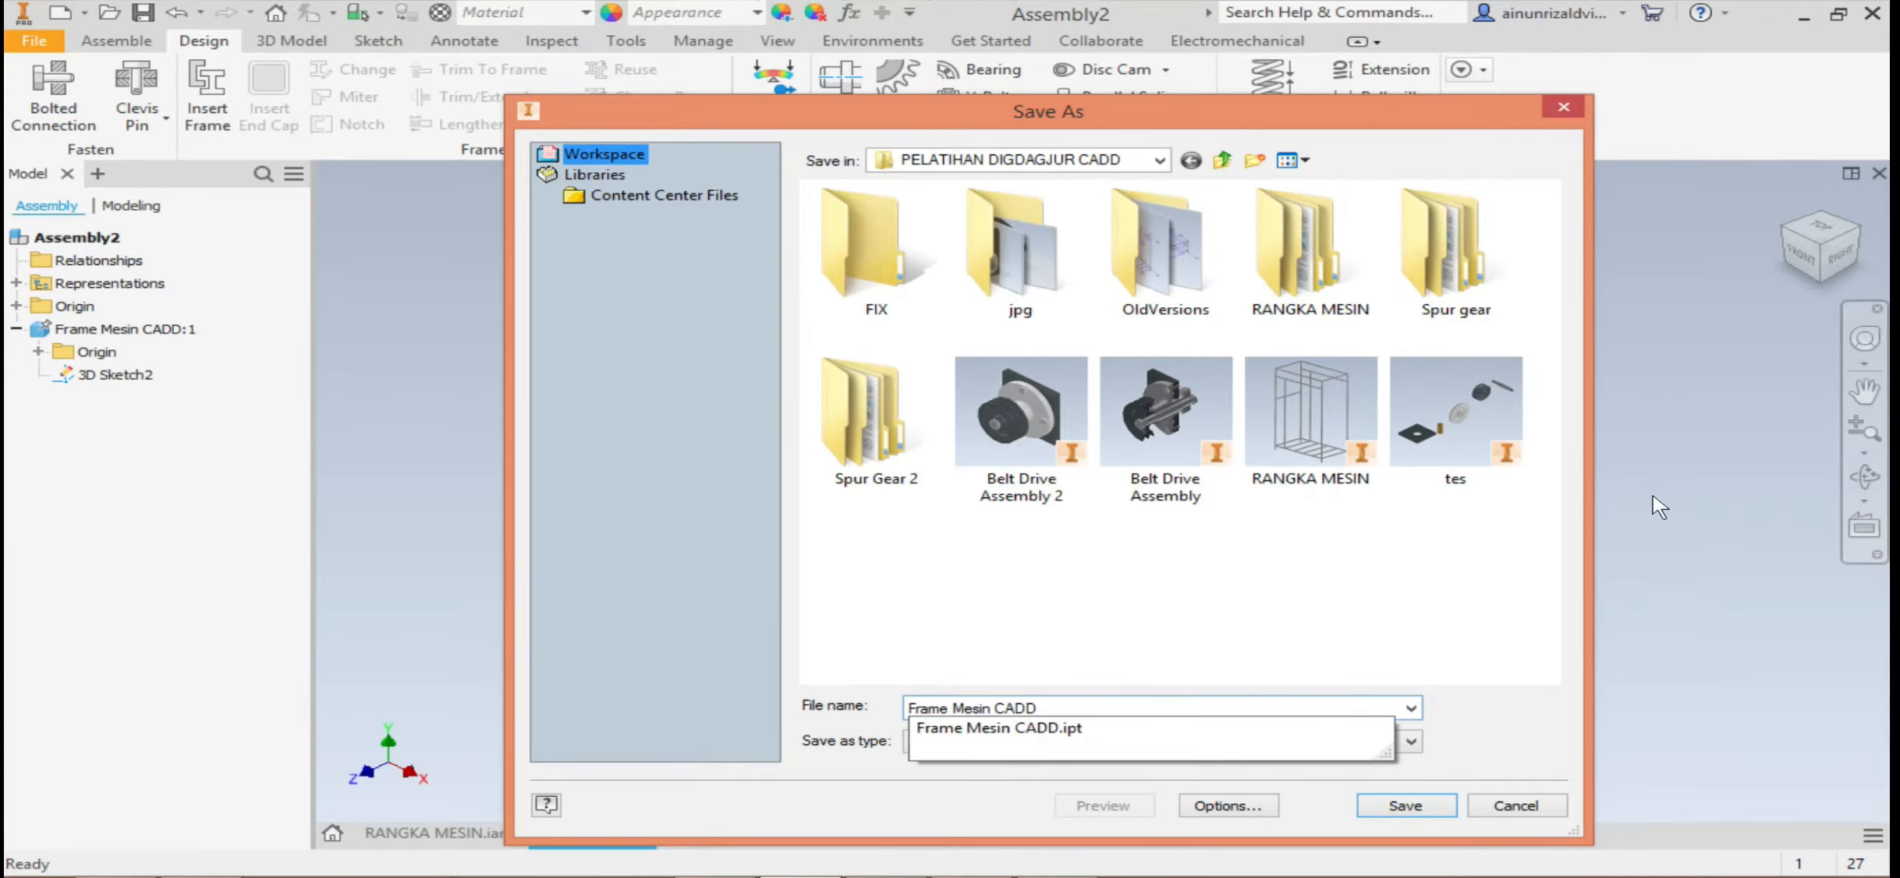
pyautogui.click(1404, 806)
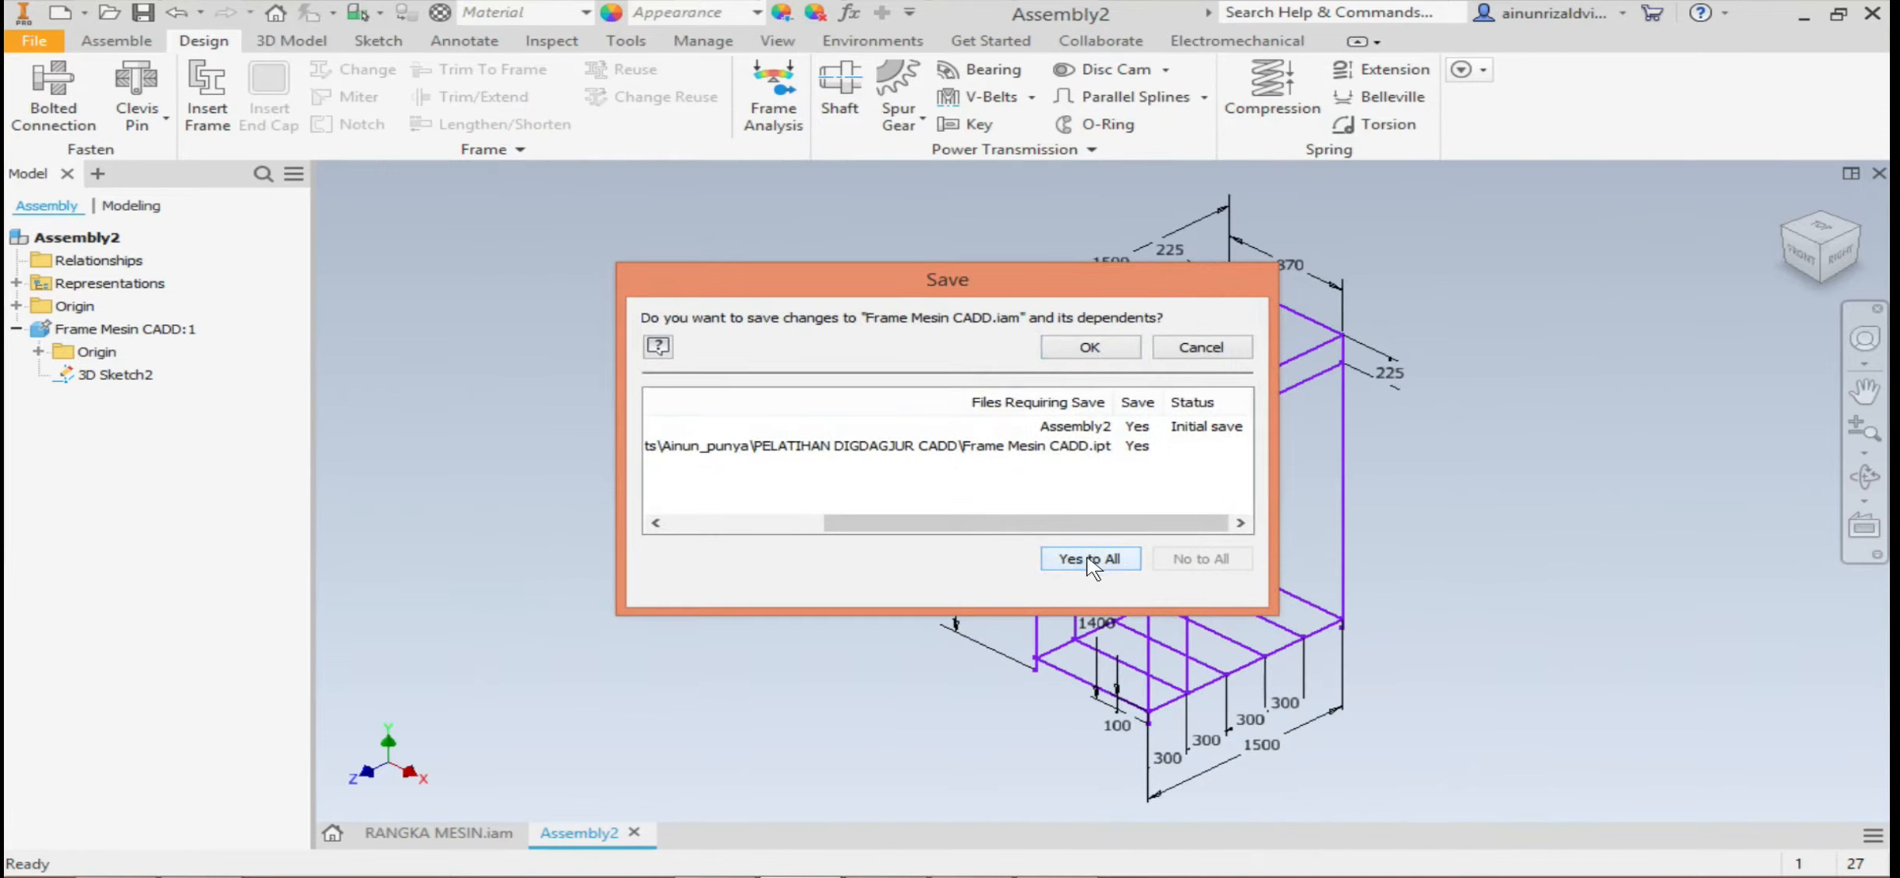
pyautogui.click(1090, 348)
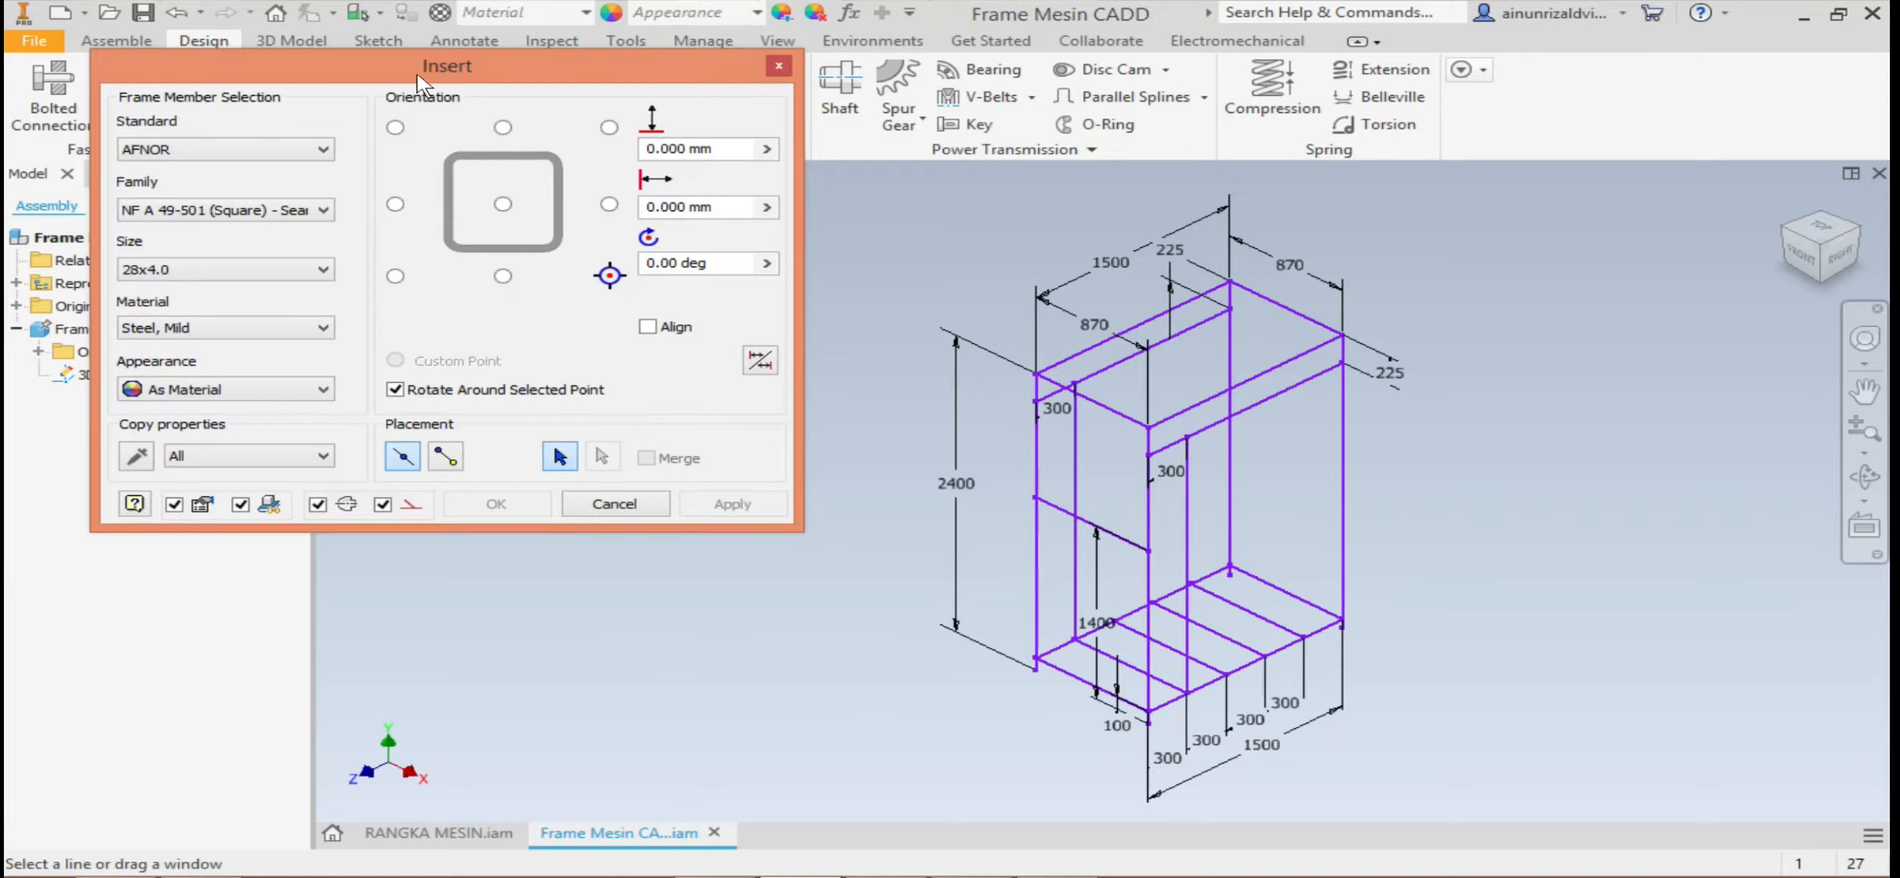
# Try the AS and ANSI standards for the frame member
pyautogui.moveTo(397, 67); pyautogui.dragTo(478, 183)
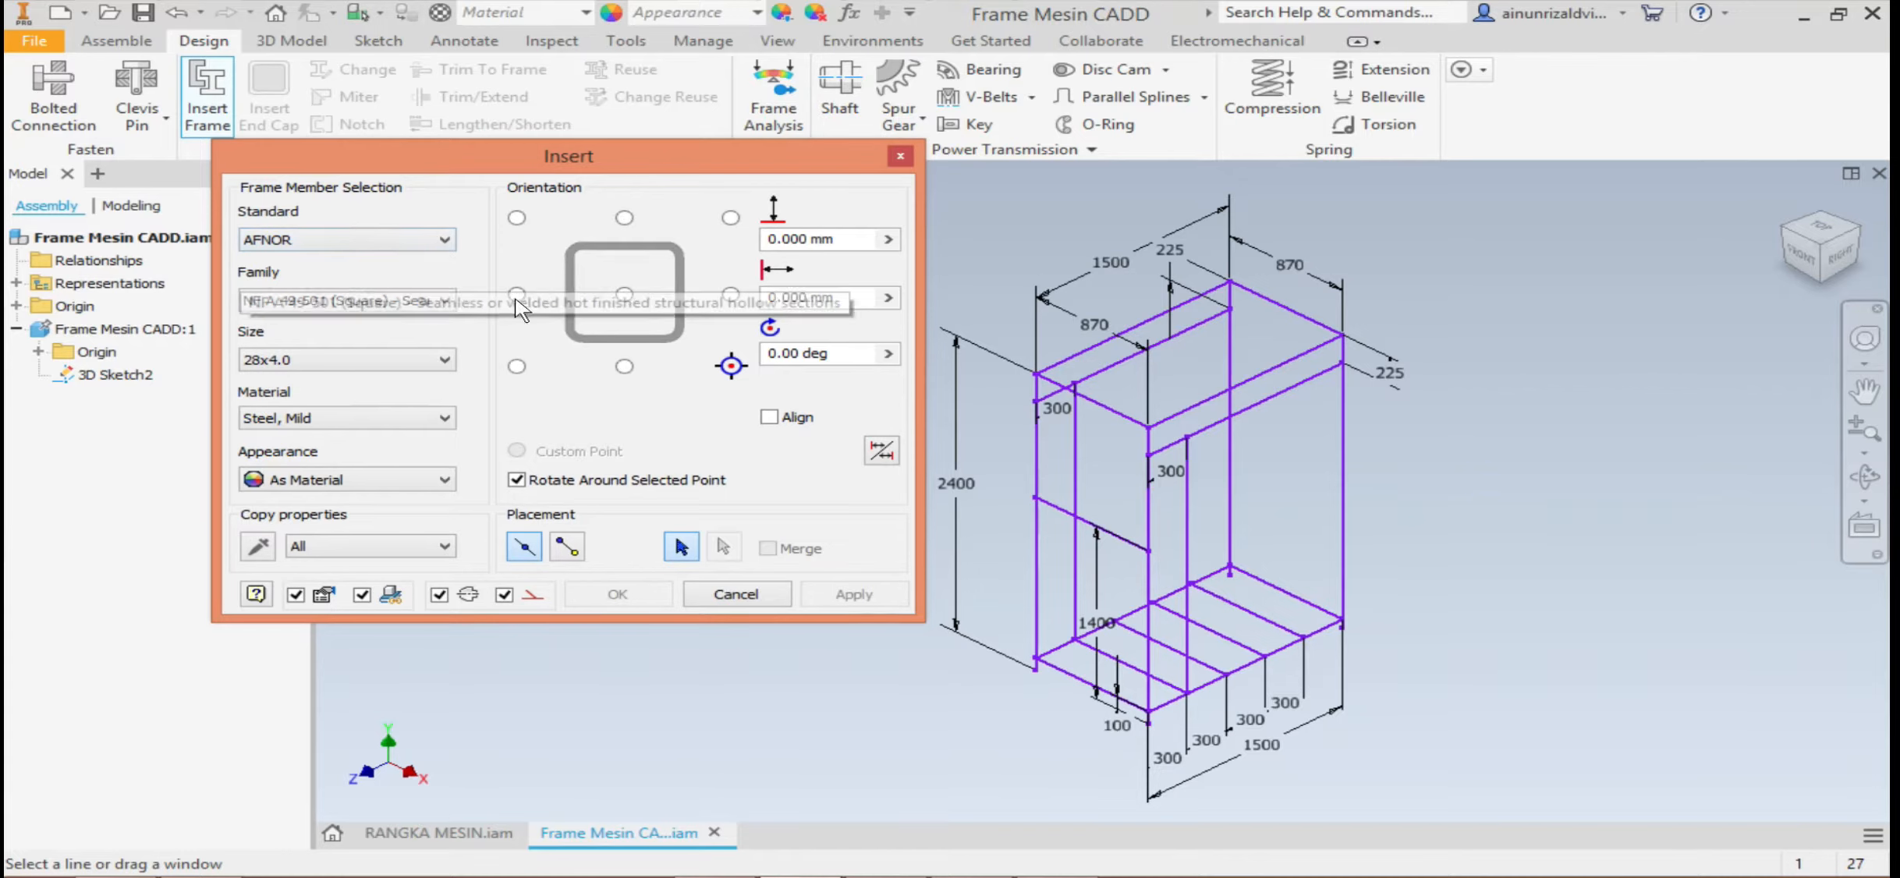
pyautogui.click(402, 238)
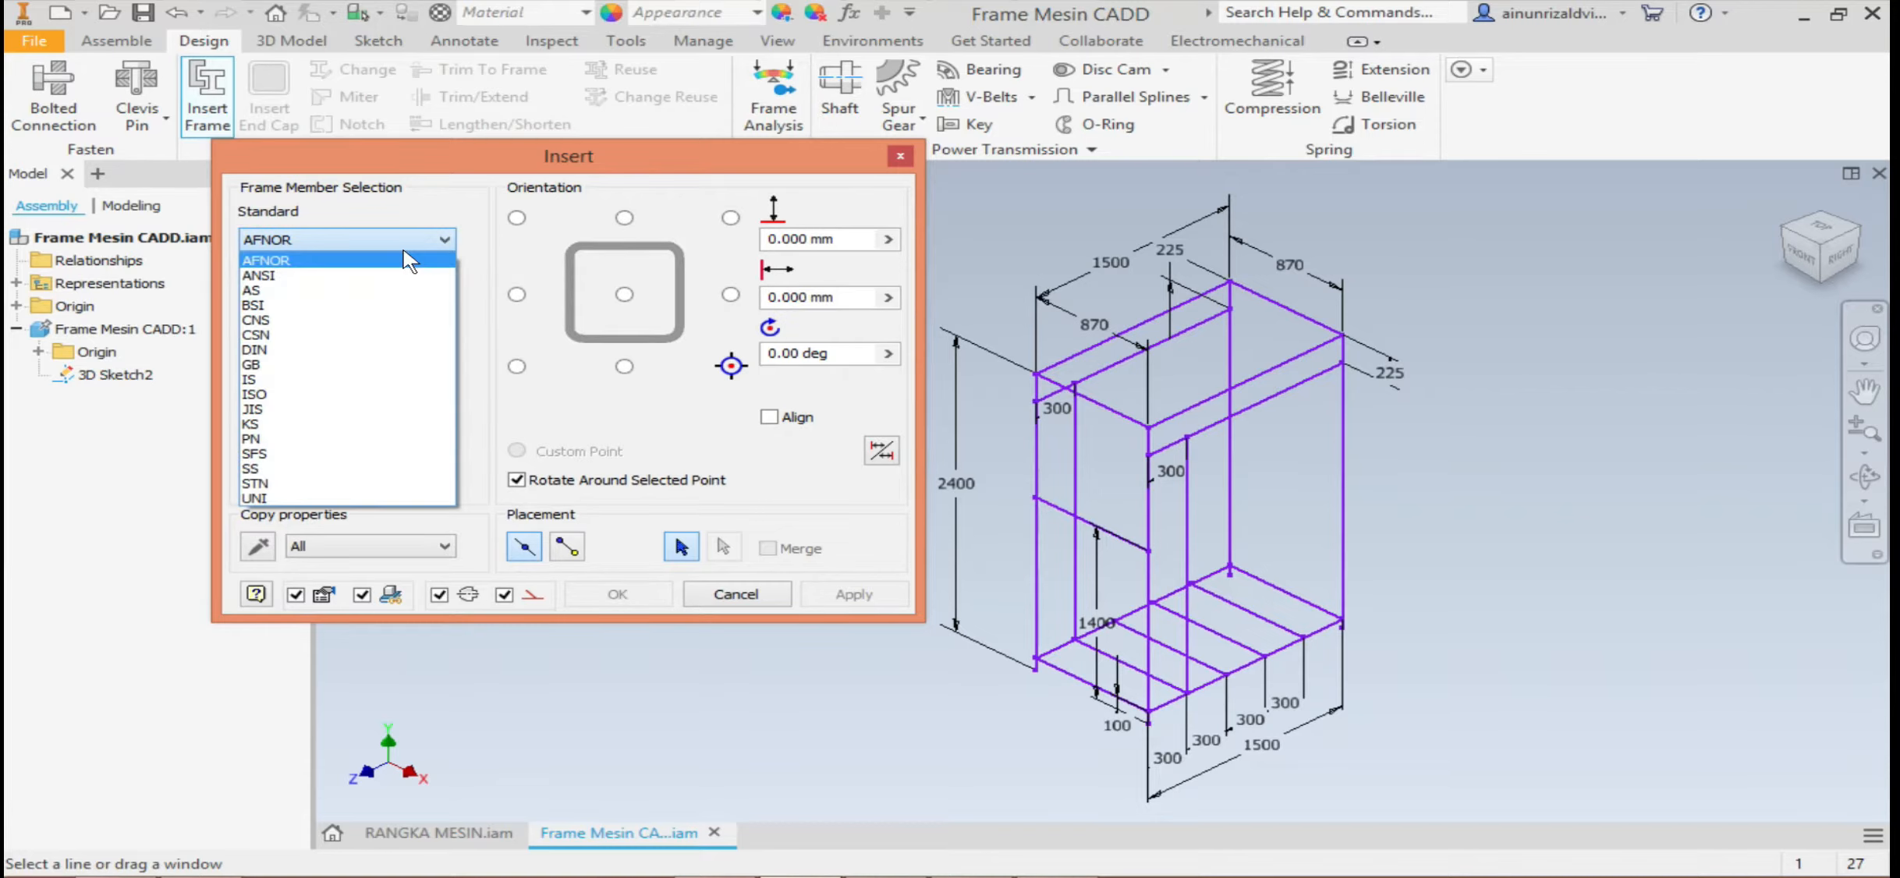
pyautogui.click(390, 290)
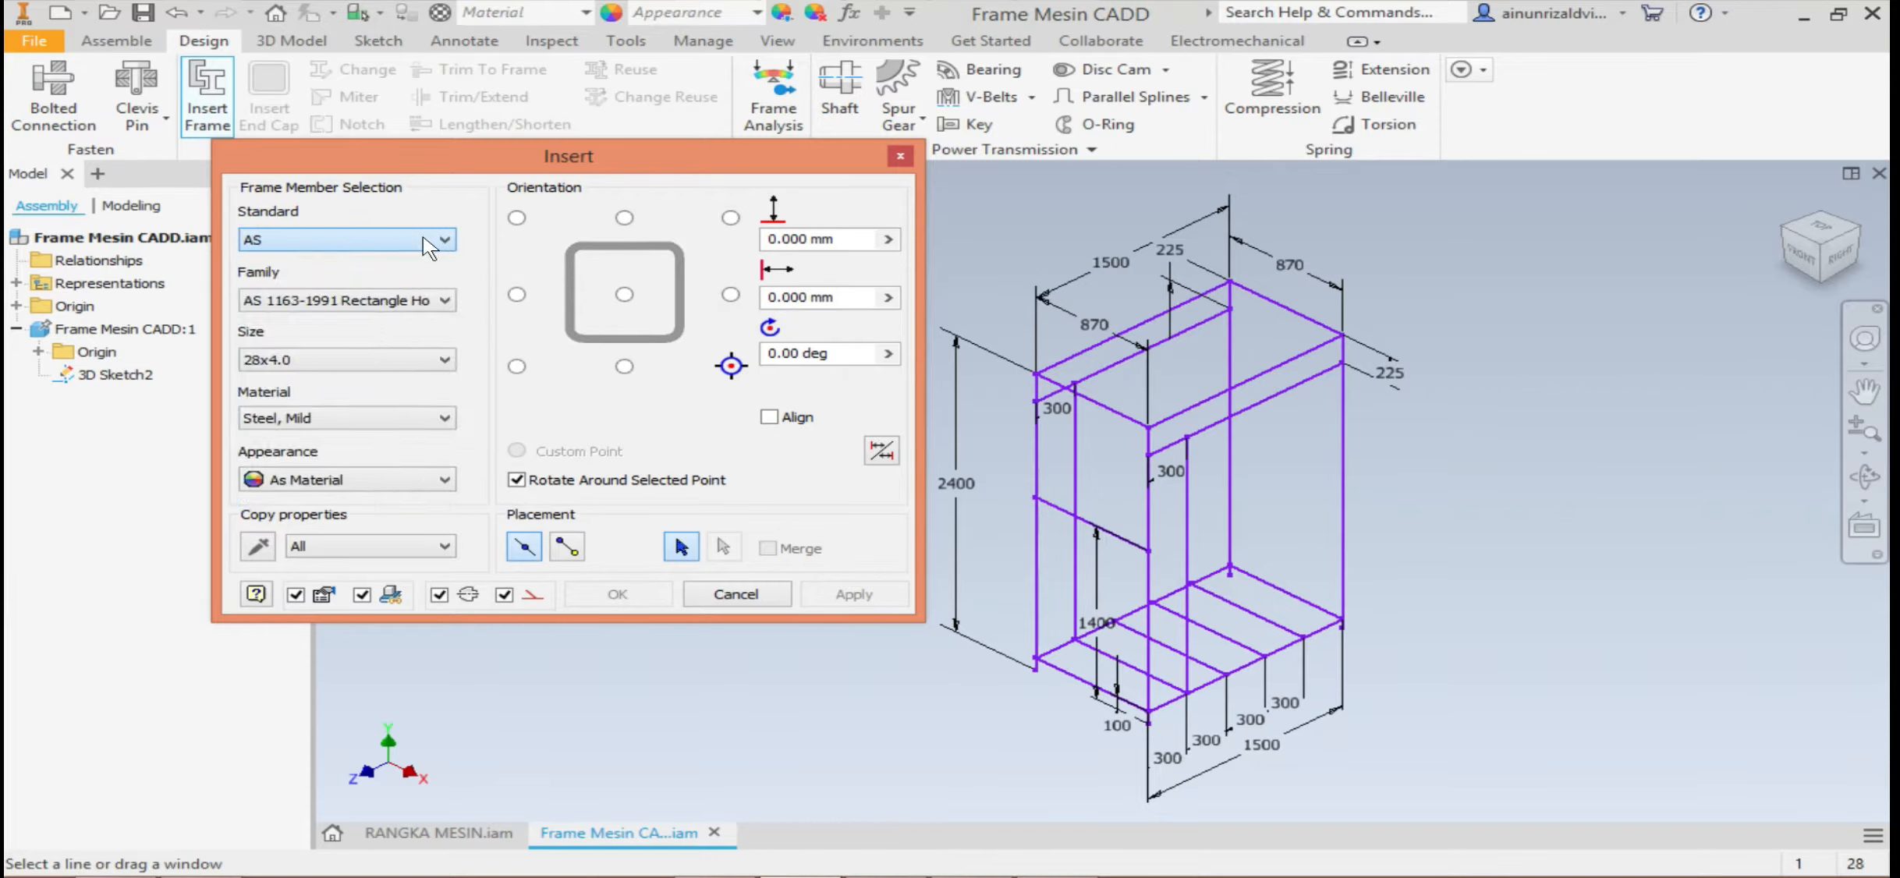
pyautogui.click(302, 242)
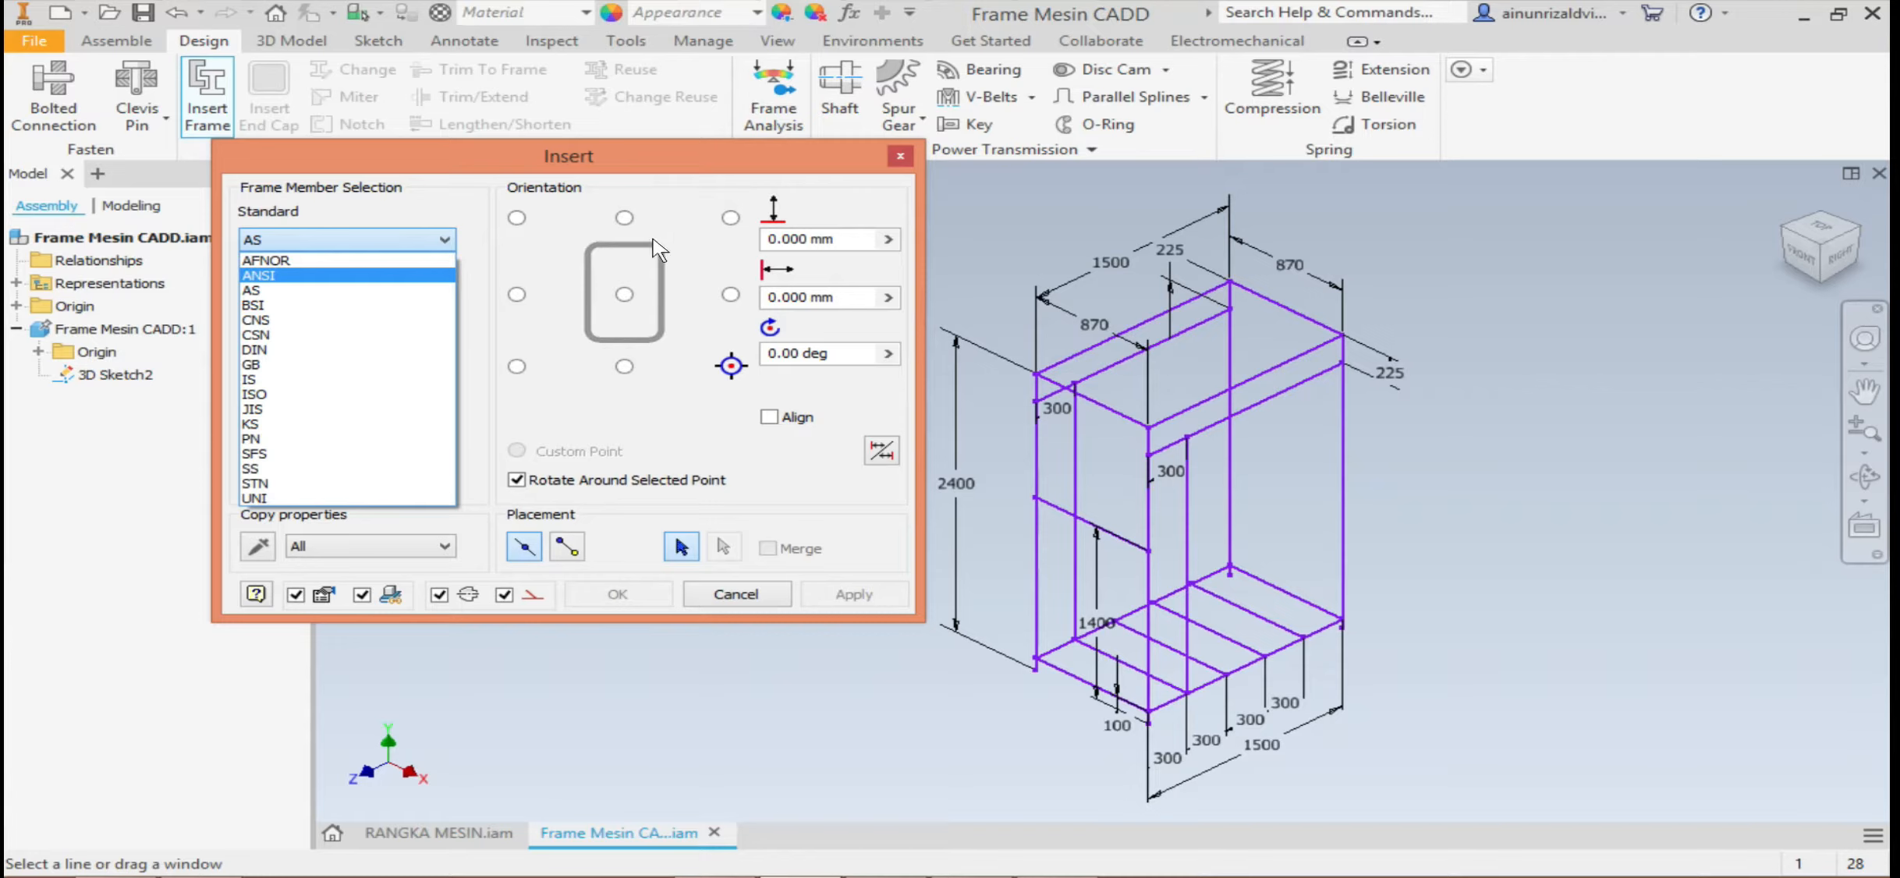
pyautogui.click(291, 280)
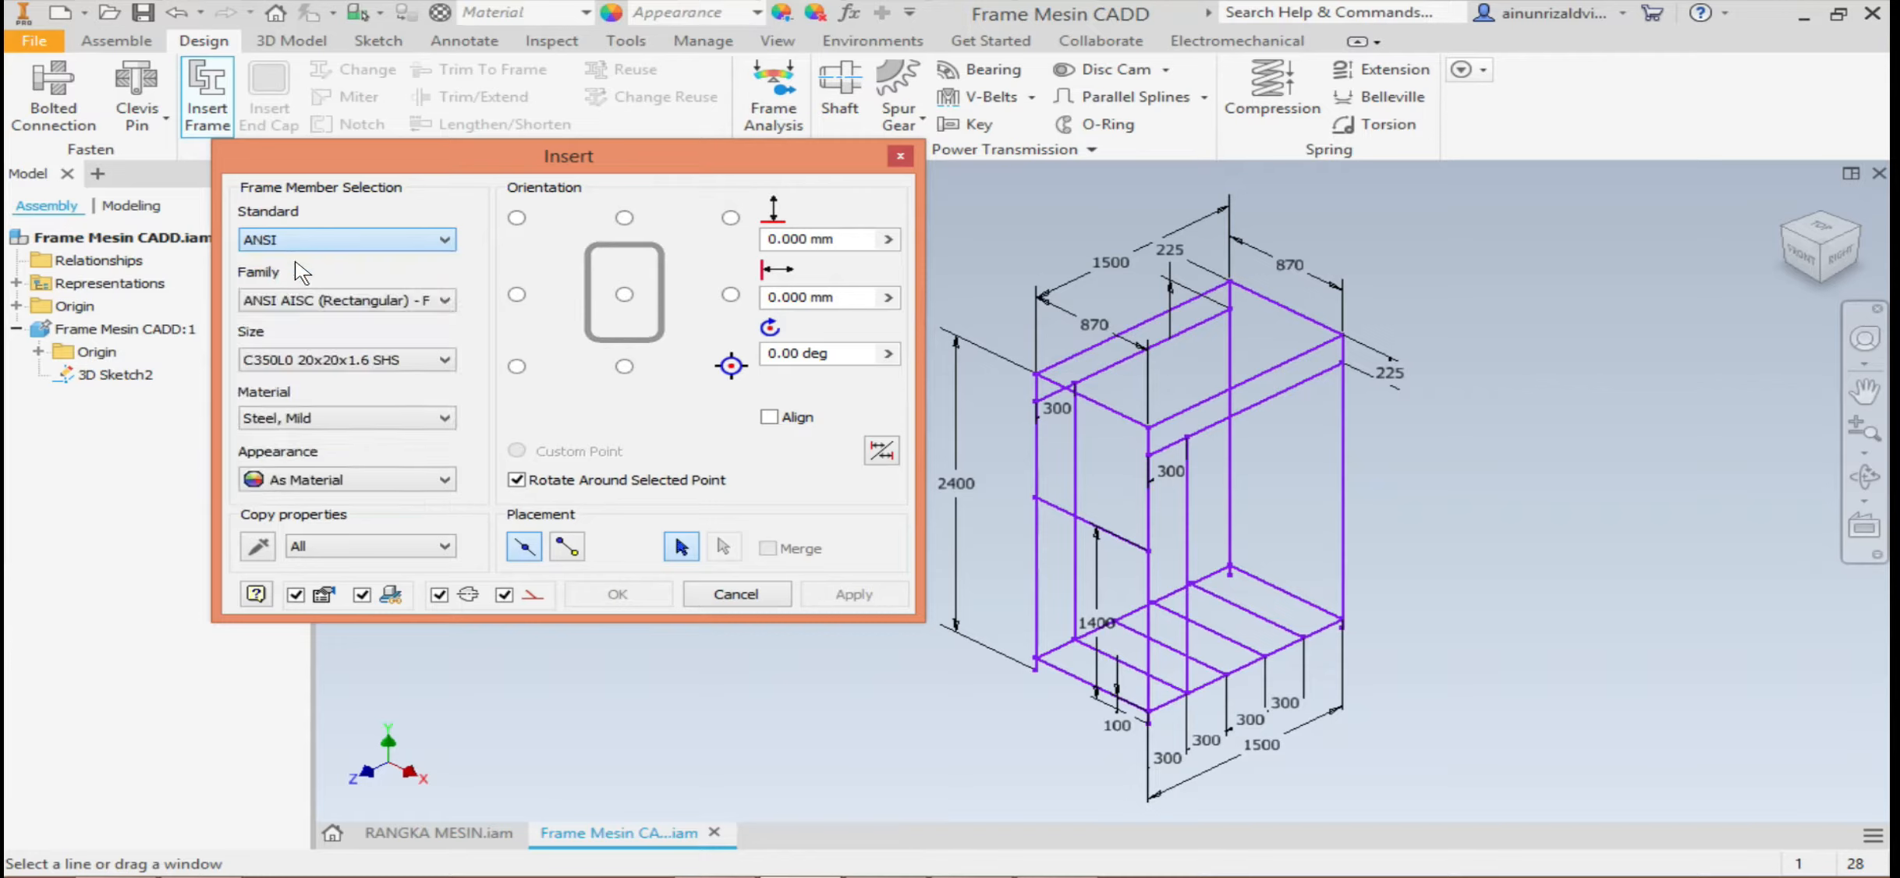
pyautogui.click(316, 240)
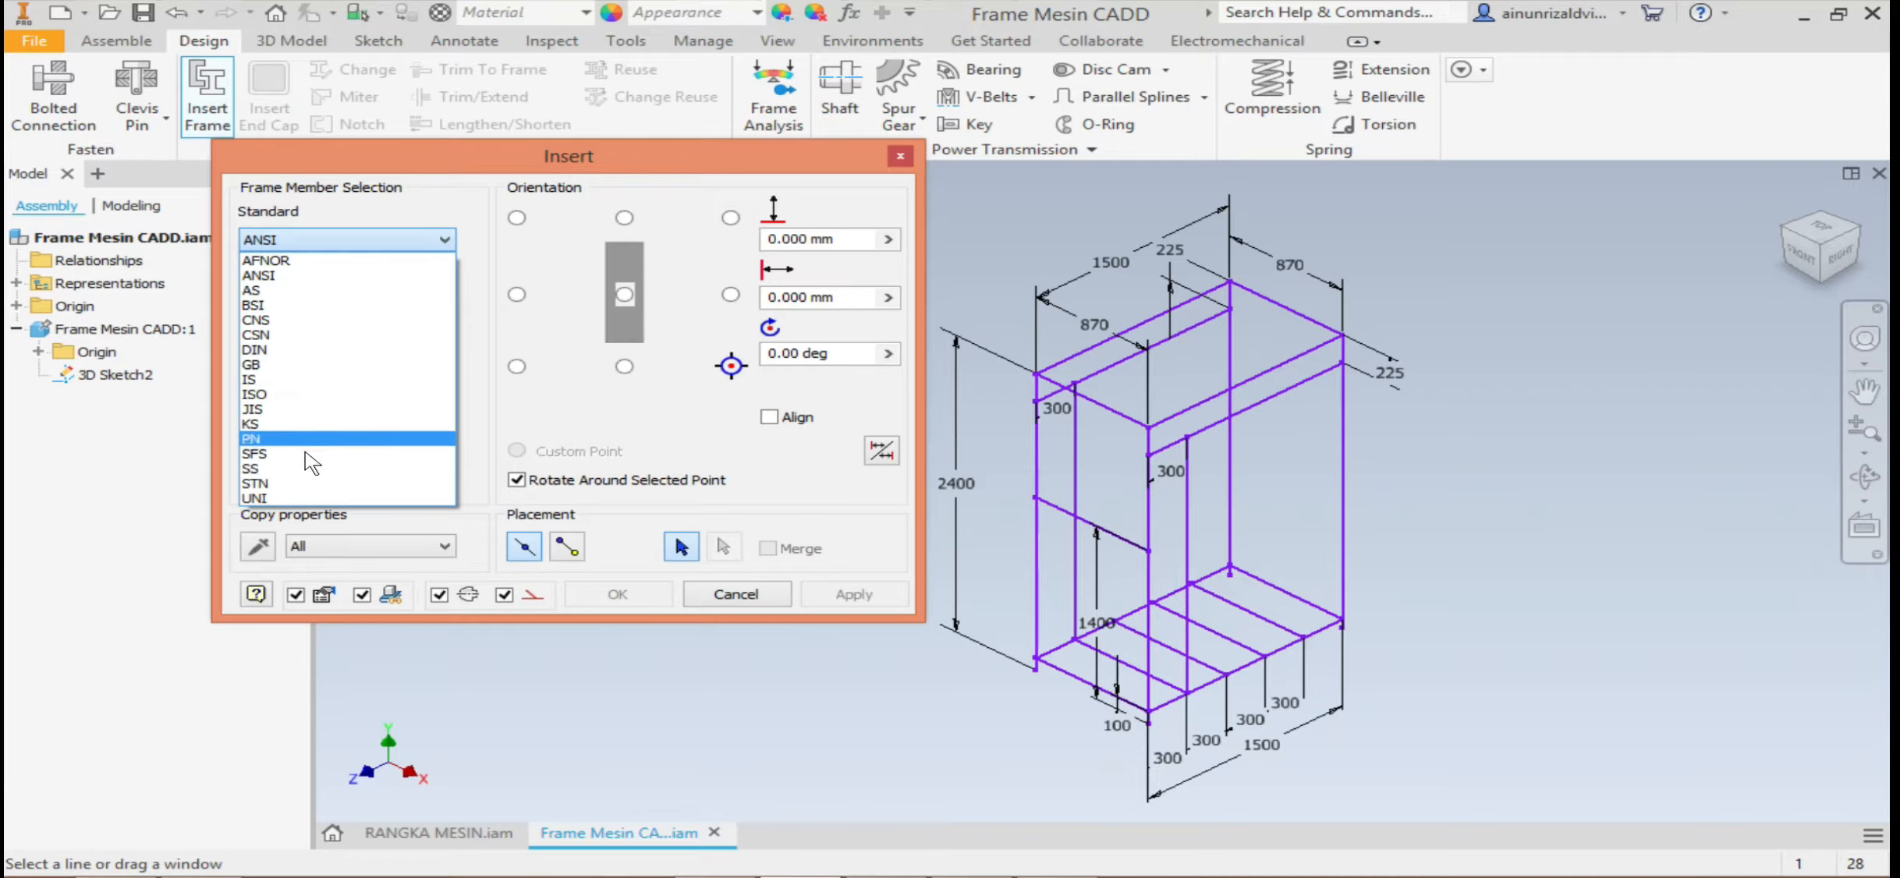
pyautogui.click(481, 292)
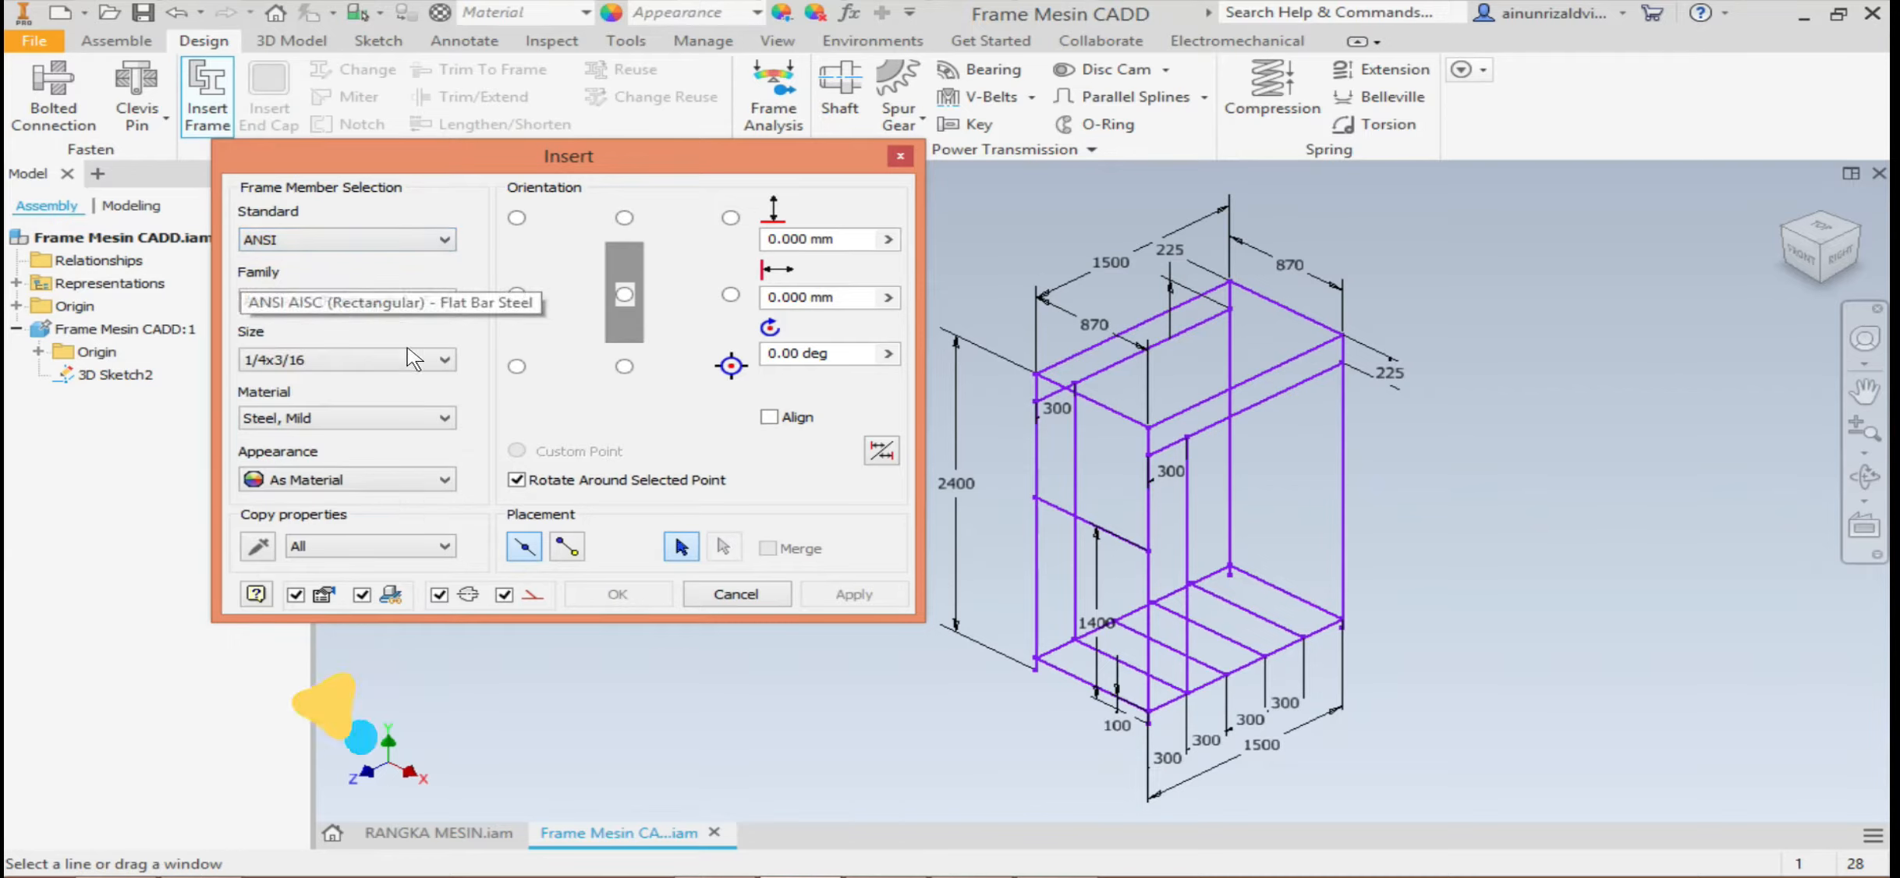
# Try the ANSI flat bar, square tube, pipe and M-shape families for the frame member
pyautogui.click(444, 301)
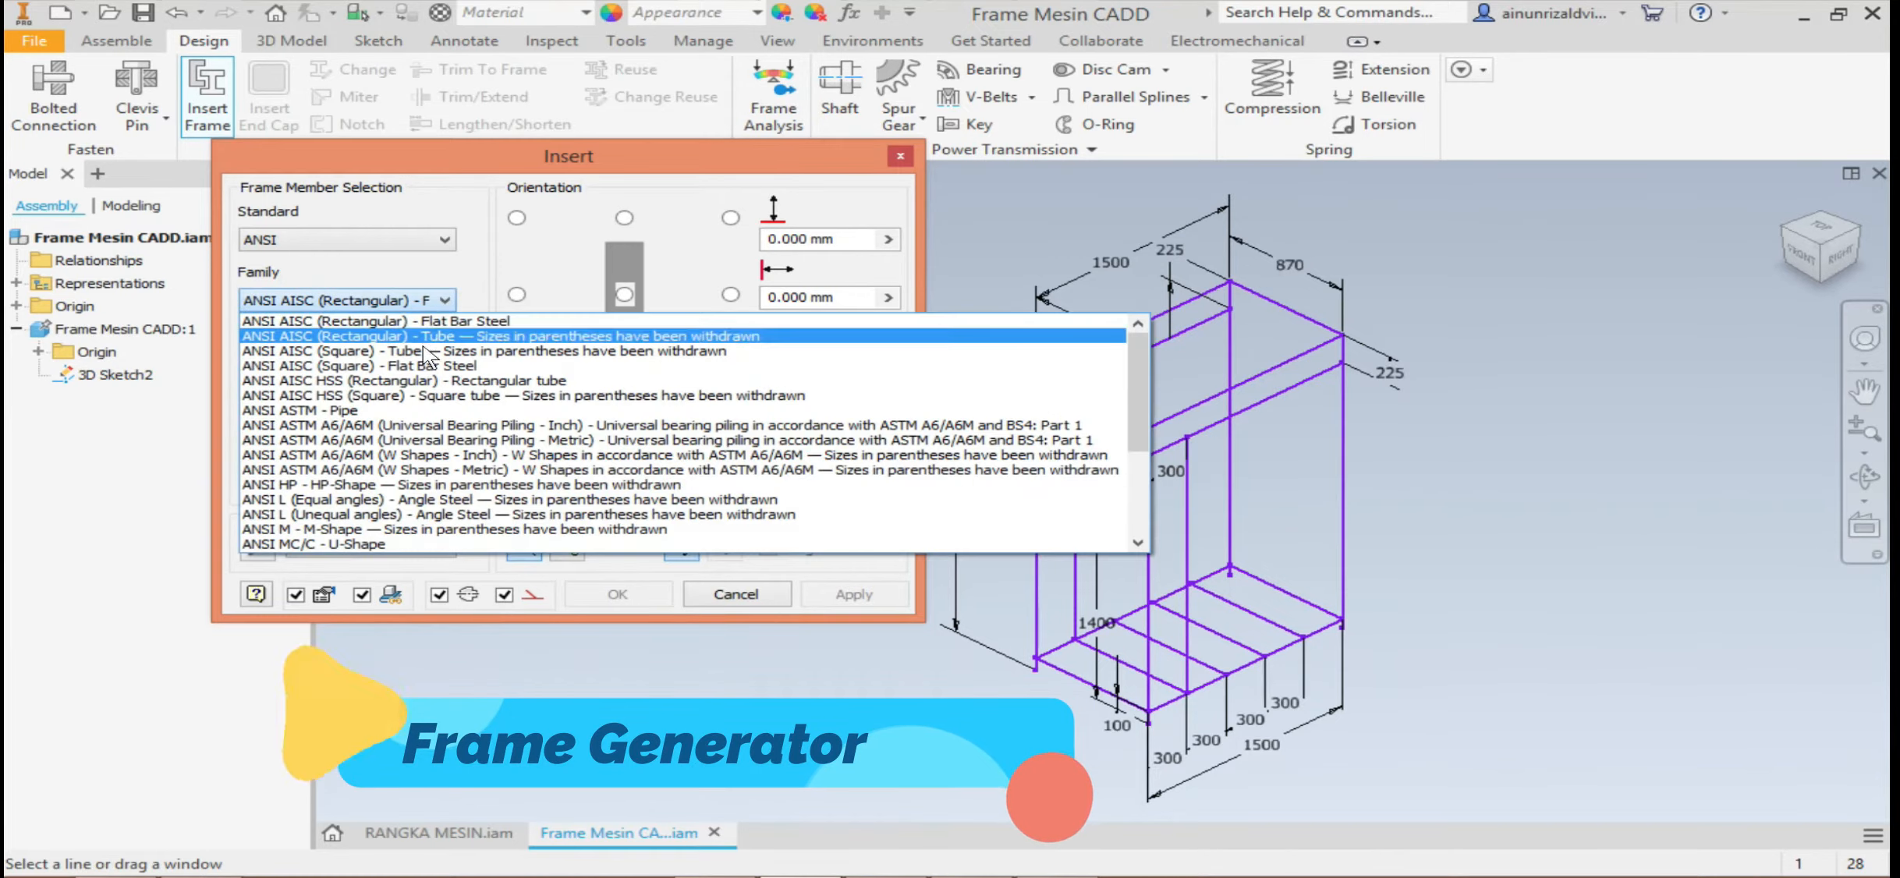
pyautogui.click(418, 324)
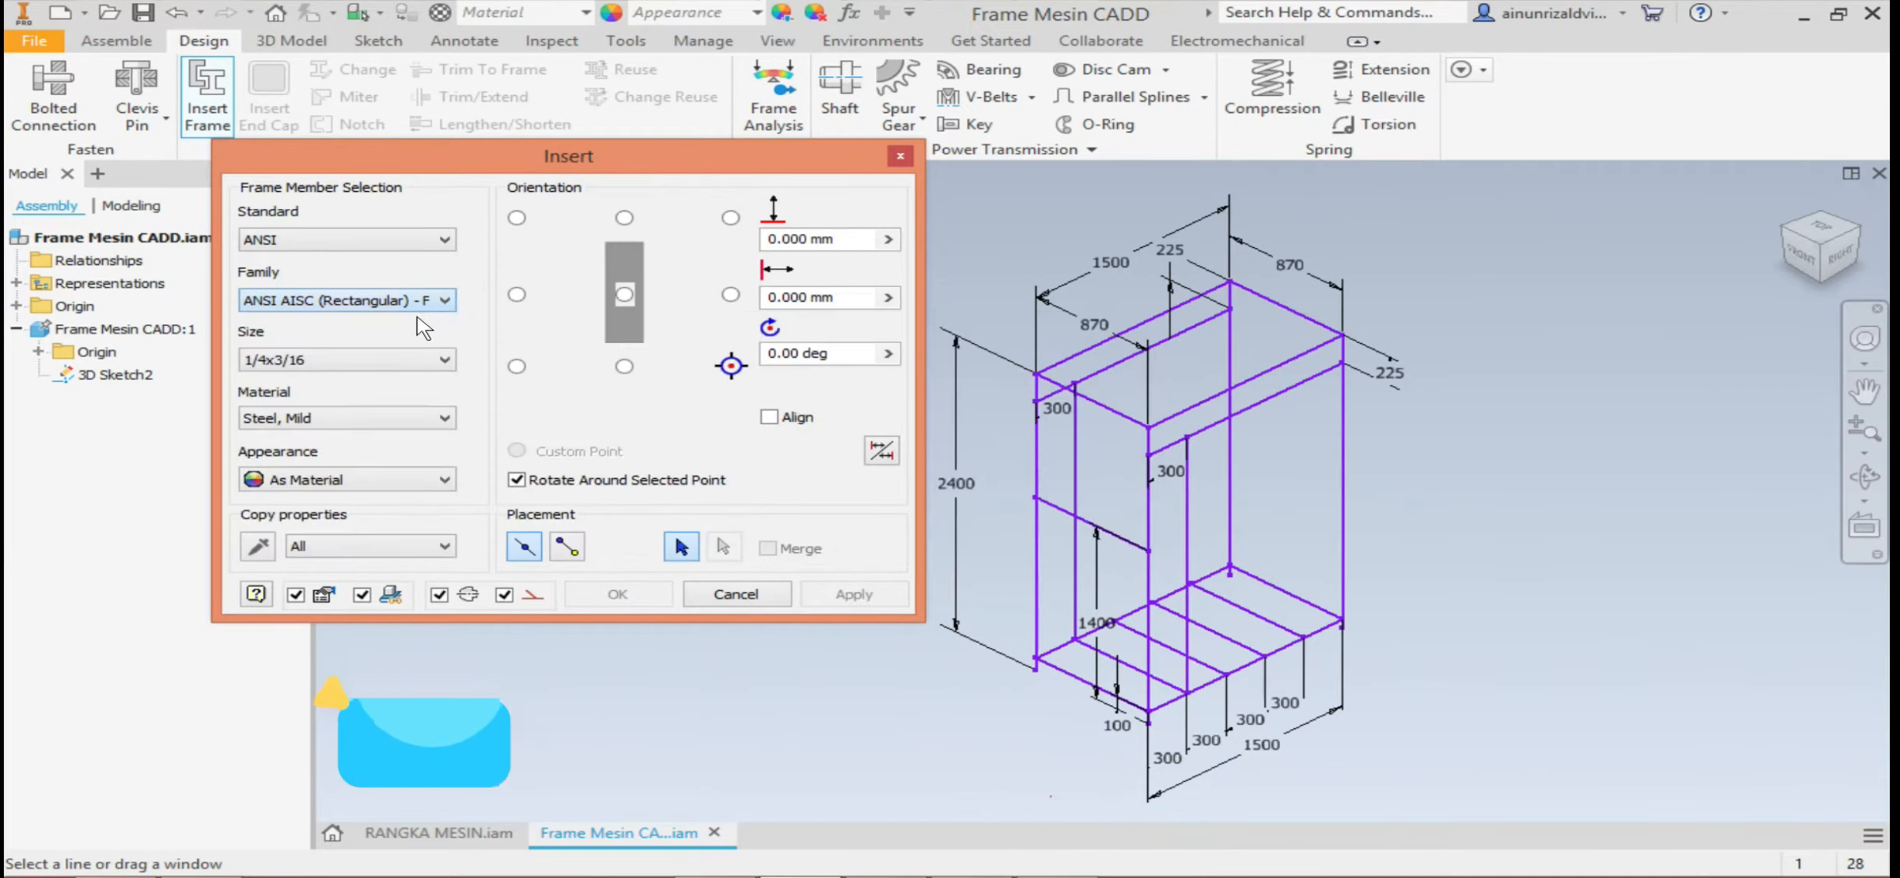
pyautogui.click(425, 301)
pyautogui.click(390, 351)
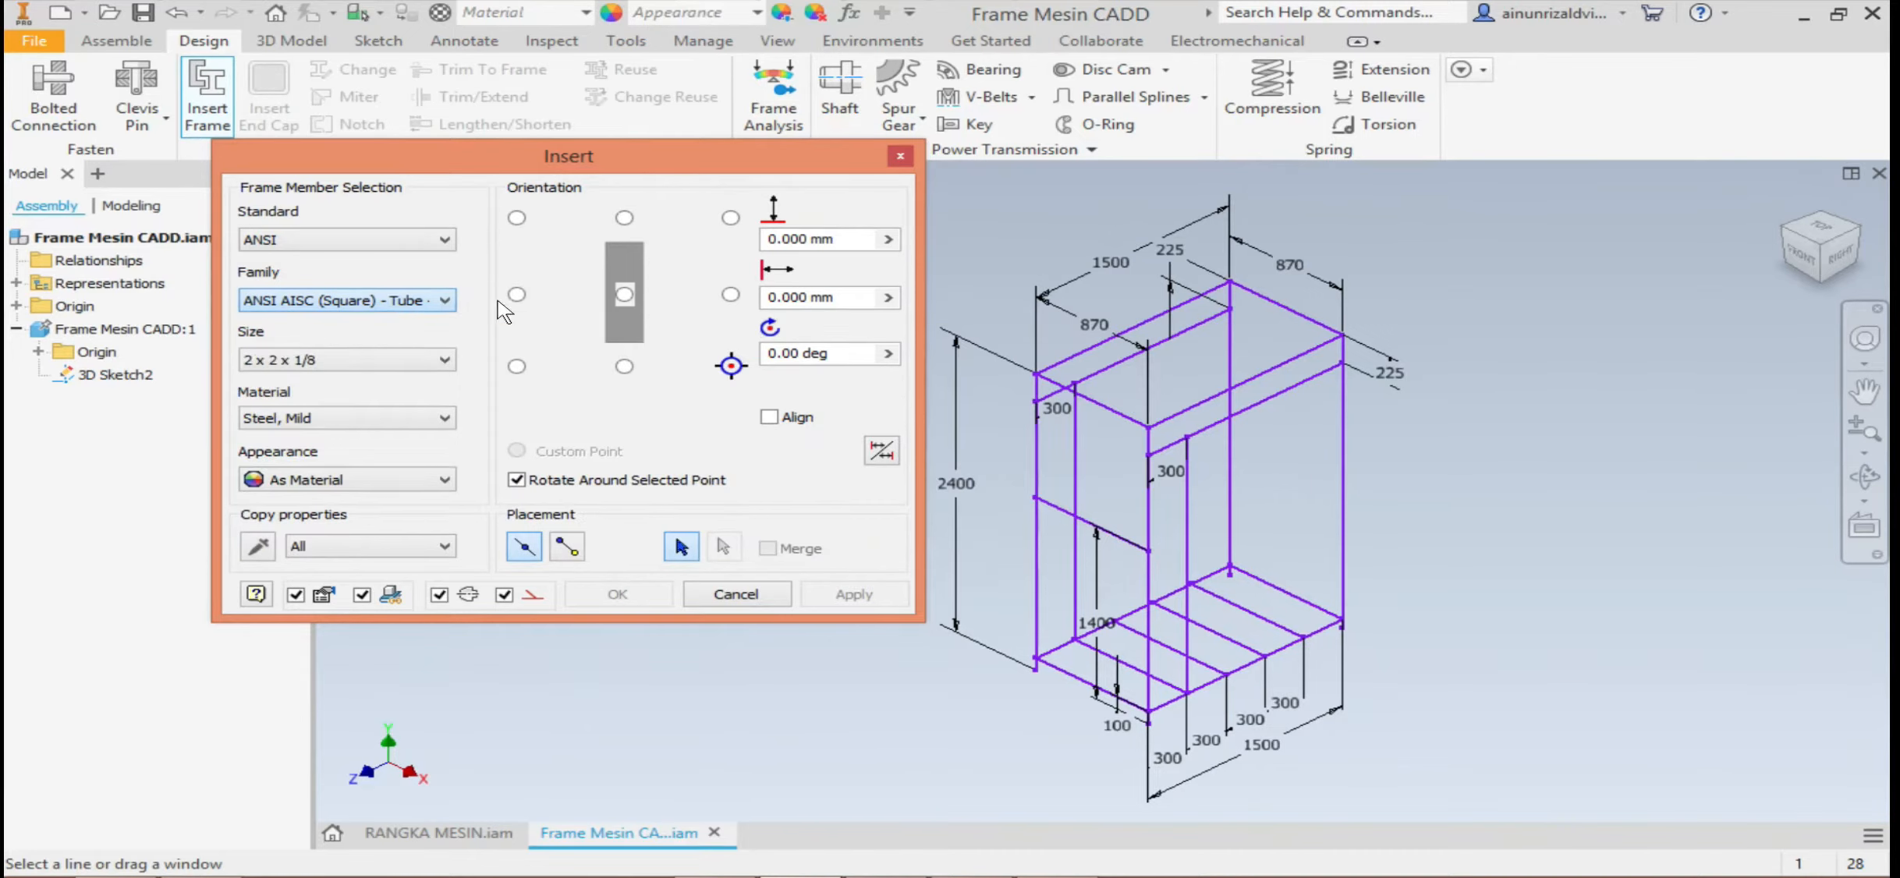
pyautogui.click(413, 303)
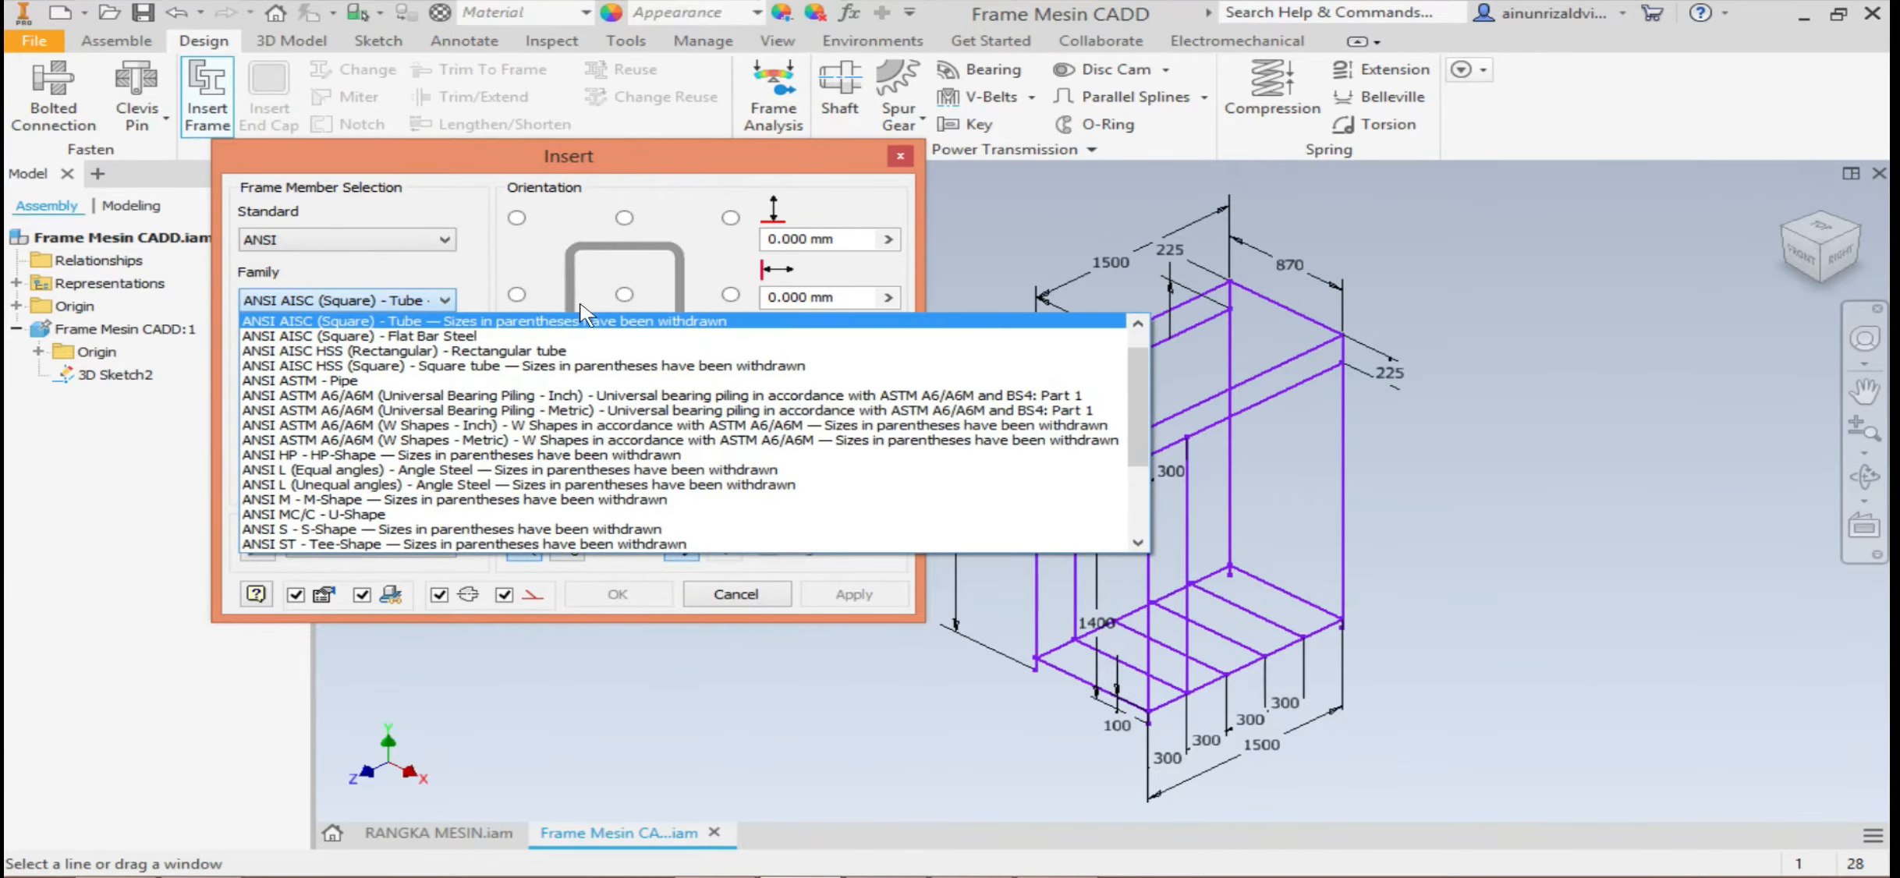
pyautogui.click(382, 383)
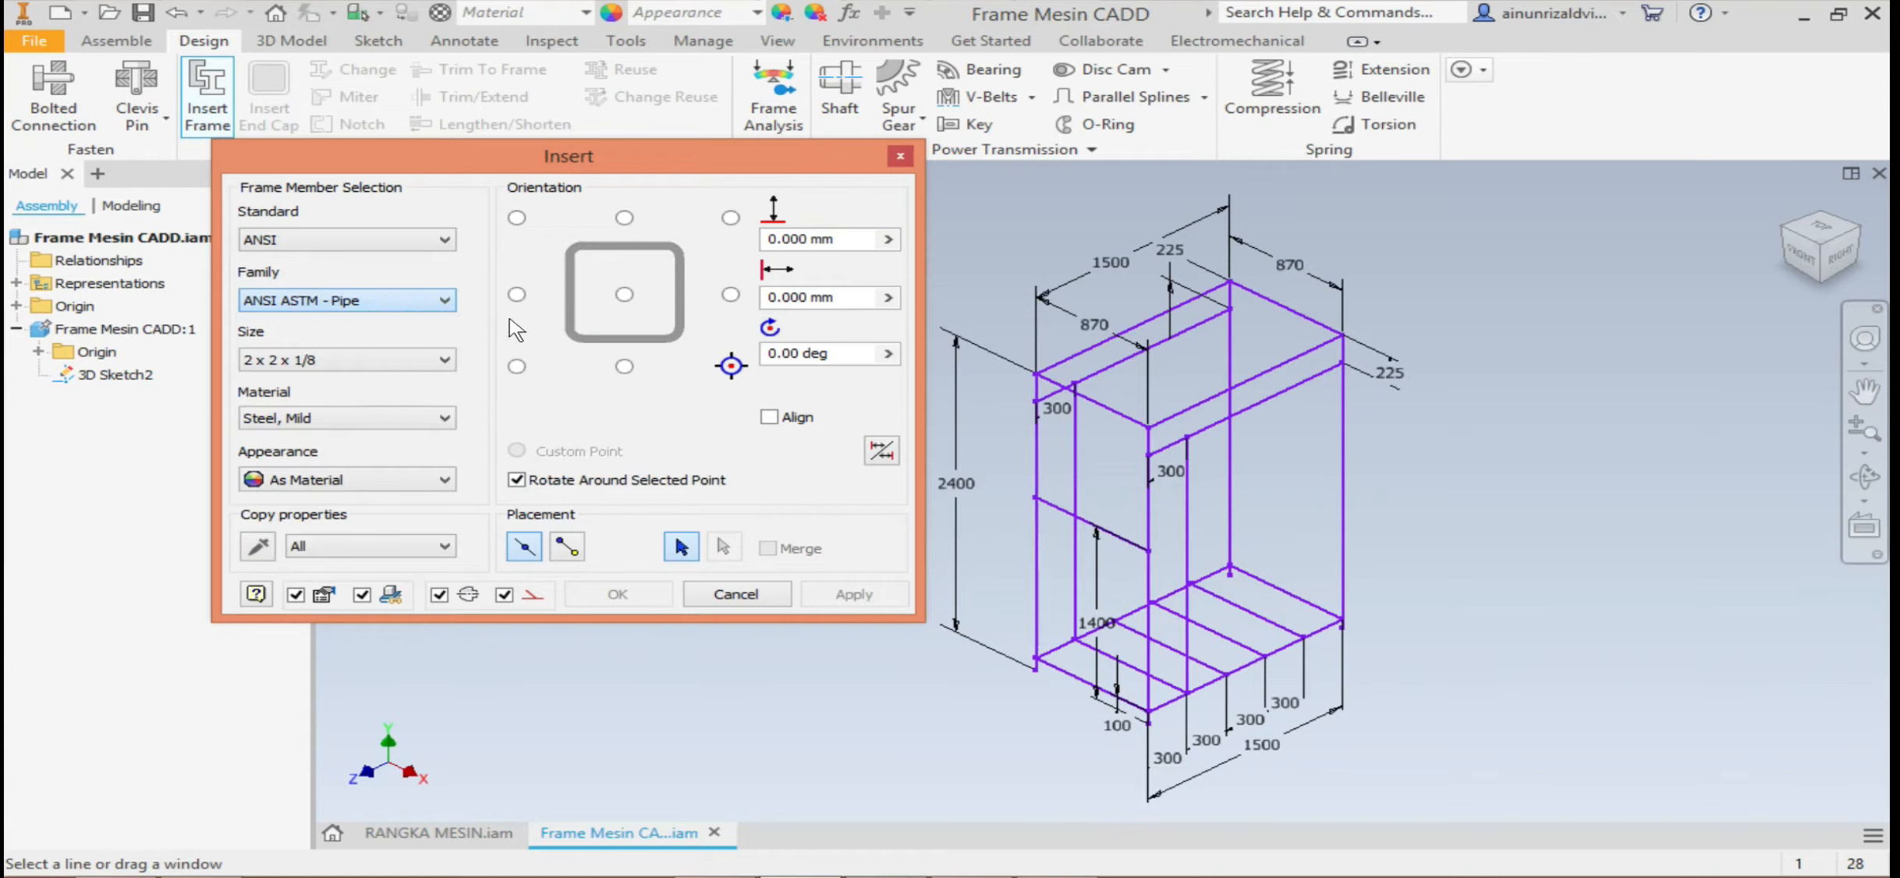
pyautogui.click(442, 302)
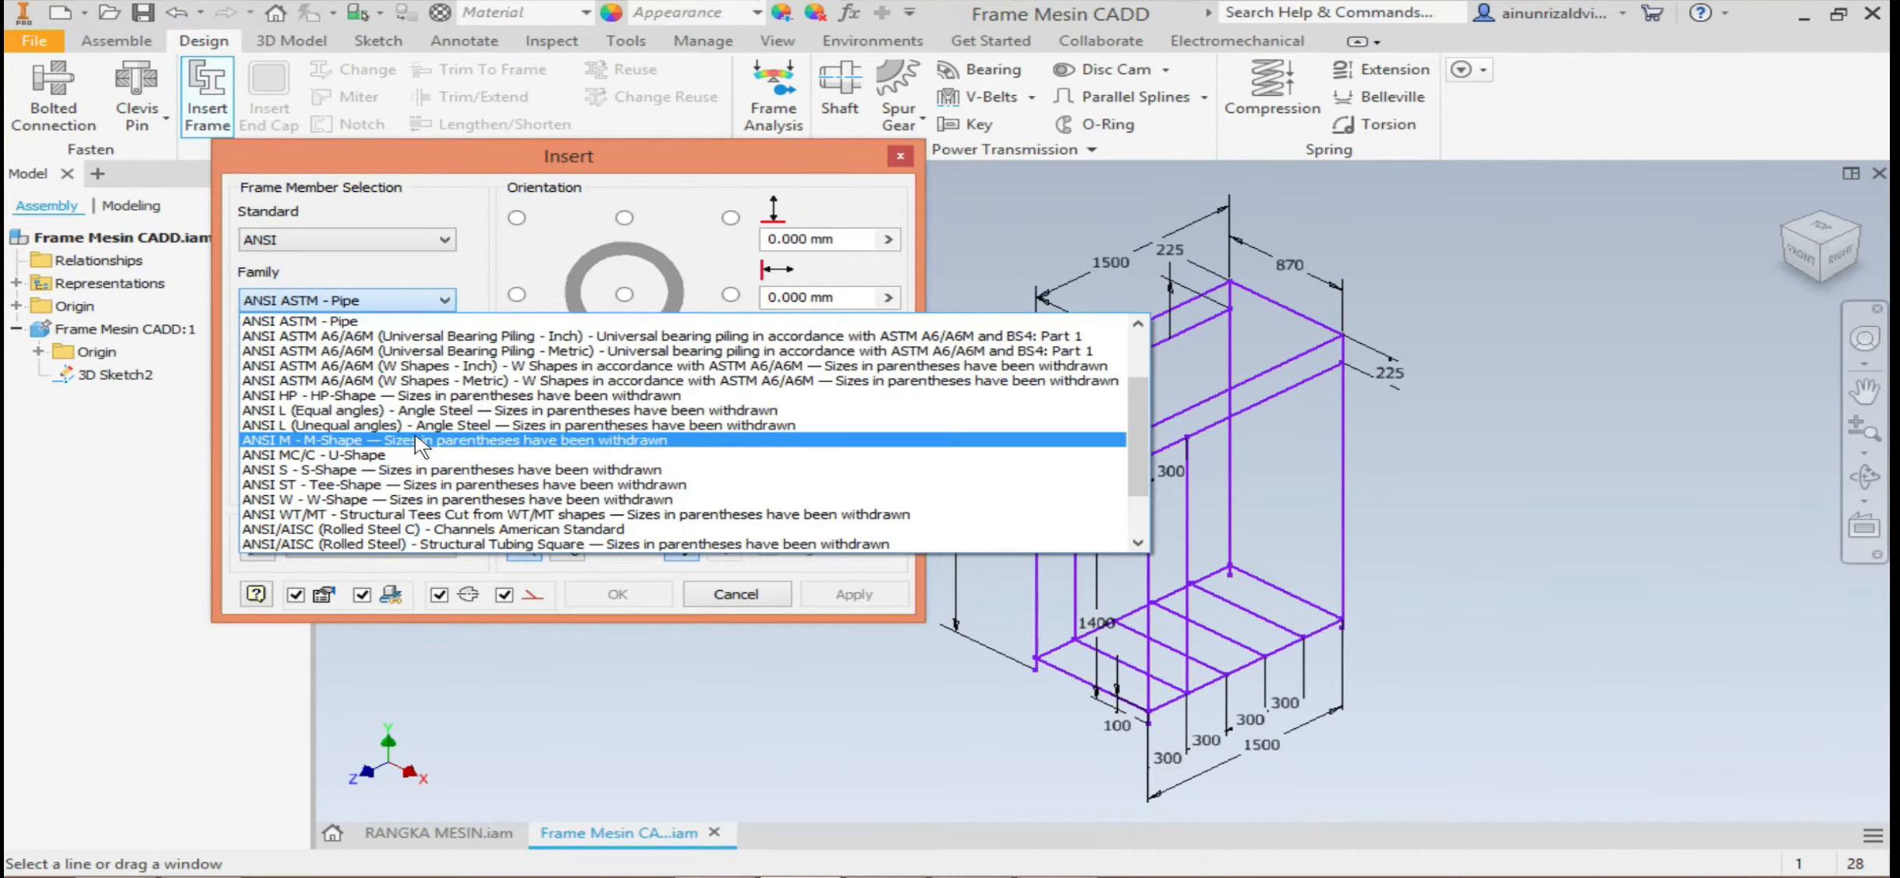
pyautogui.click(422, 440)
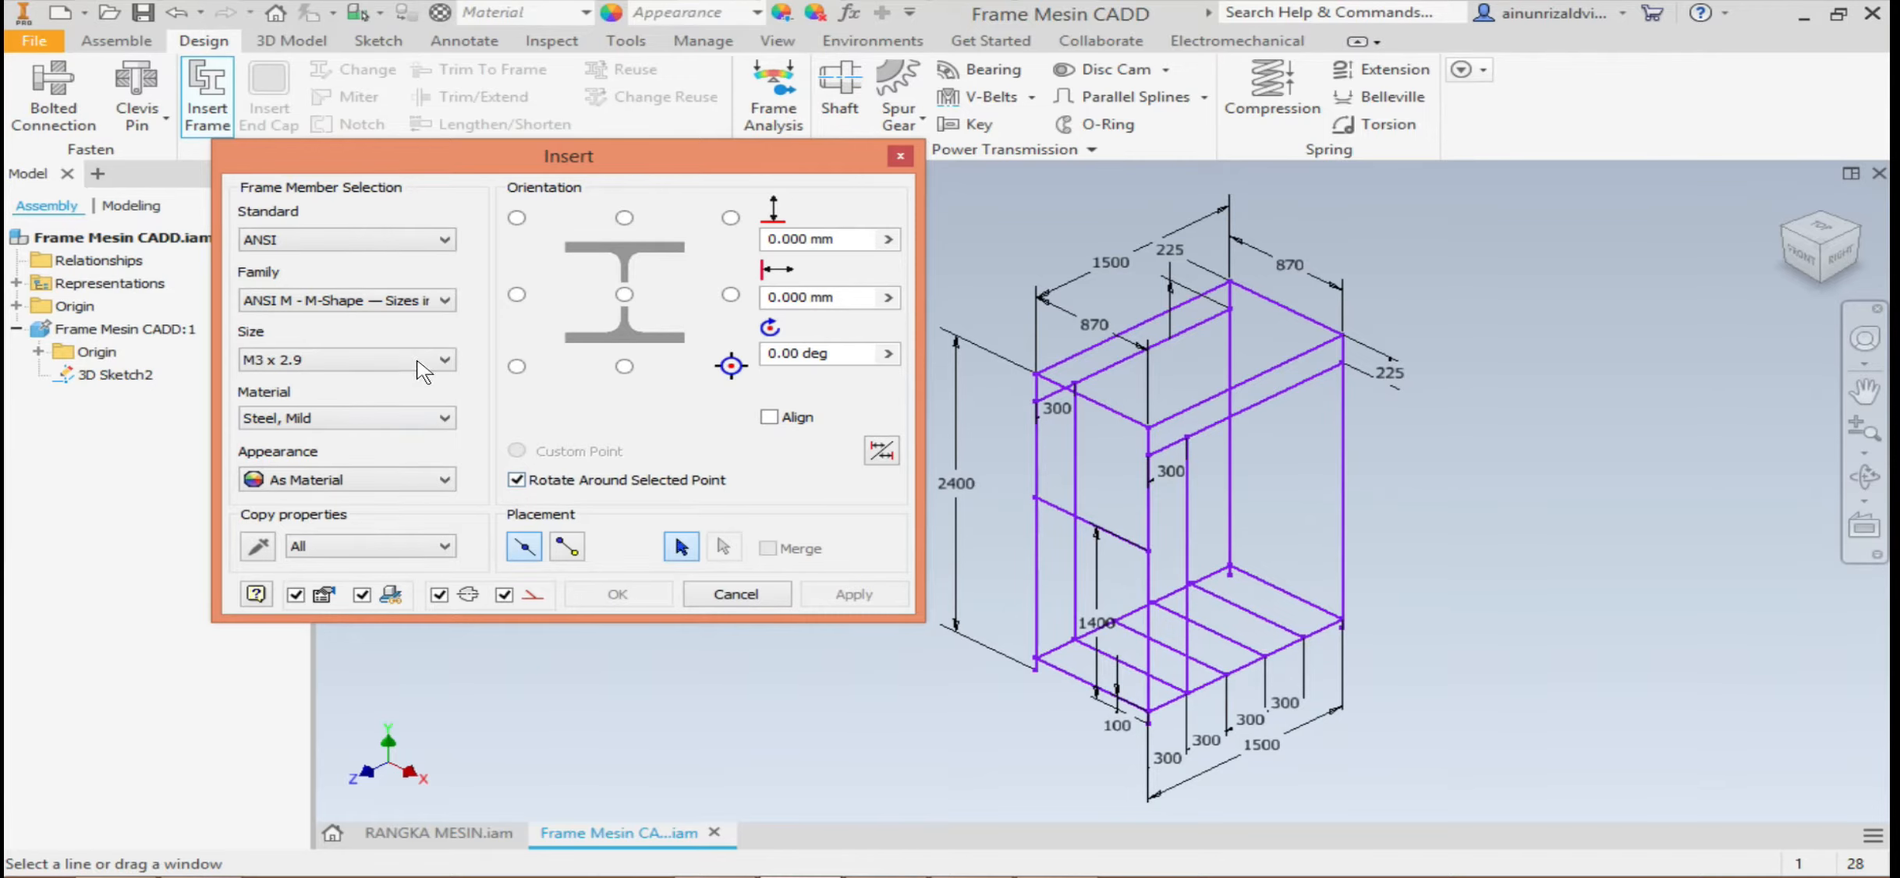
# Check the profile specification in the frame drawing in Windows Photo Viewer, and set the frame member standard to AFNOR back in Inventor
pyautogui.moveTo(772, 862)
pyautogui.click(1053, 852)
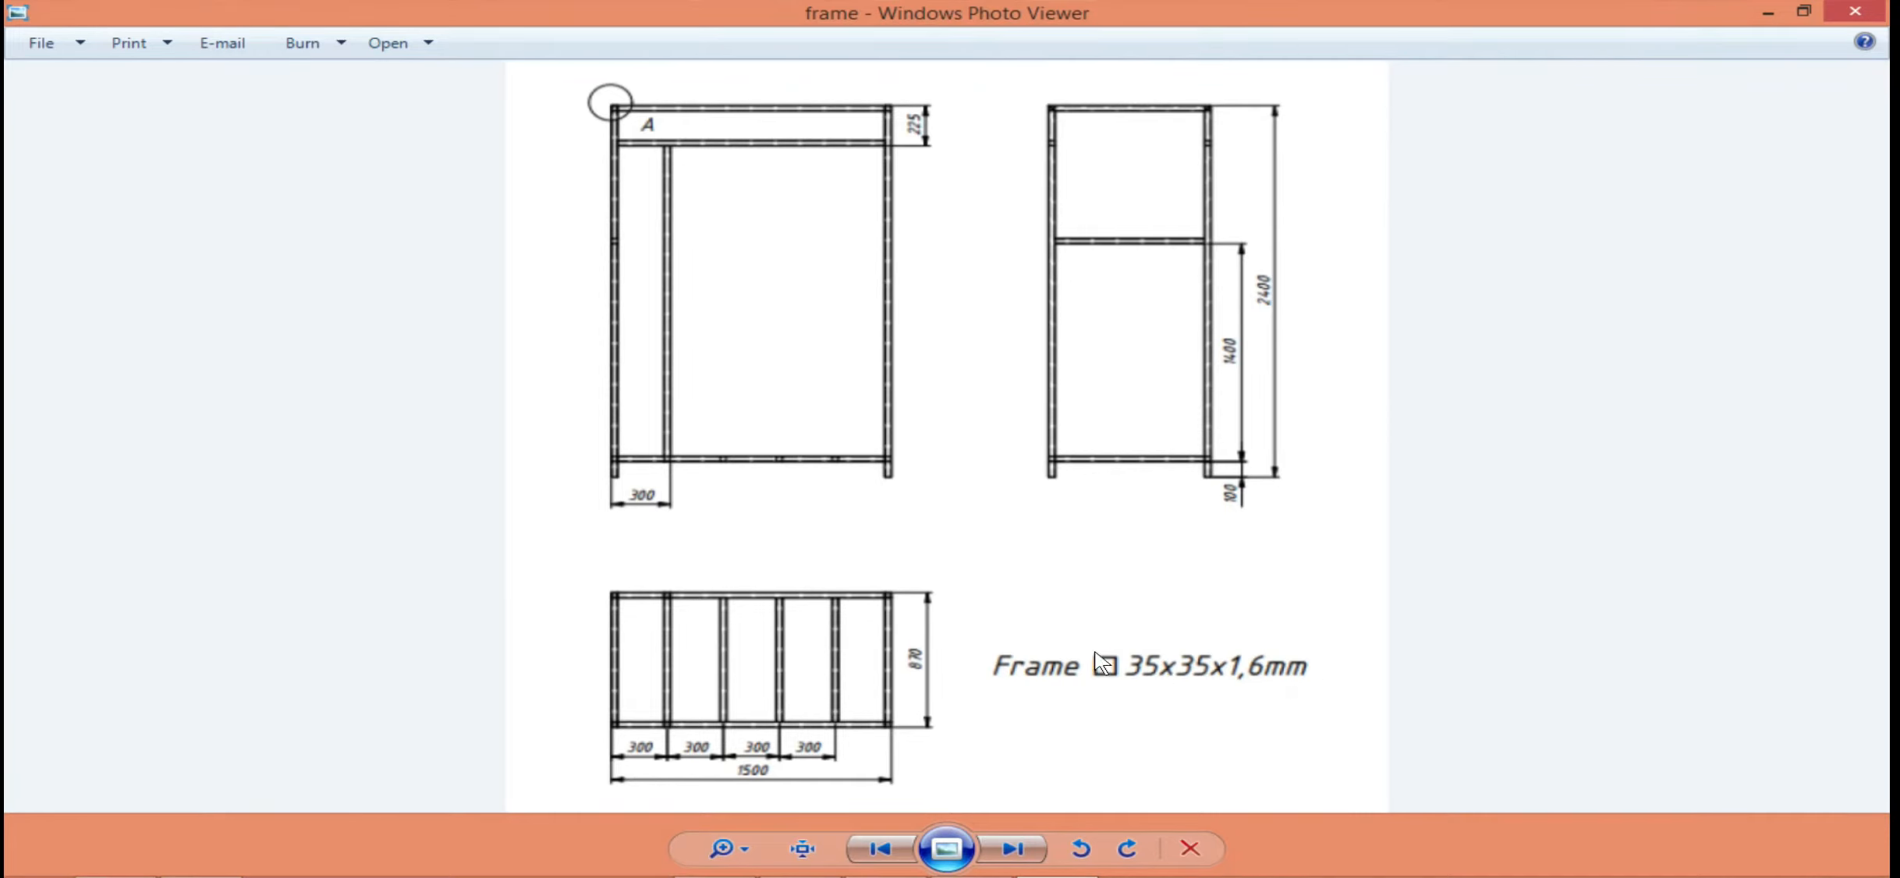
pyautogui.moveTo(825, 864)
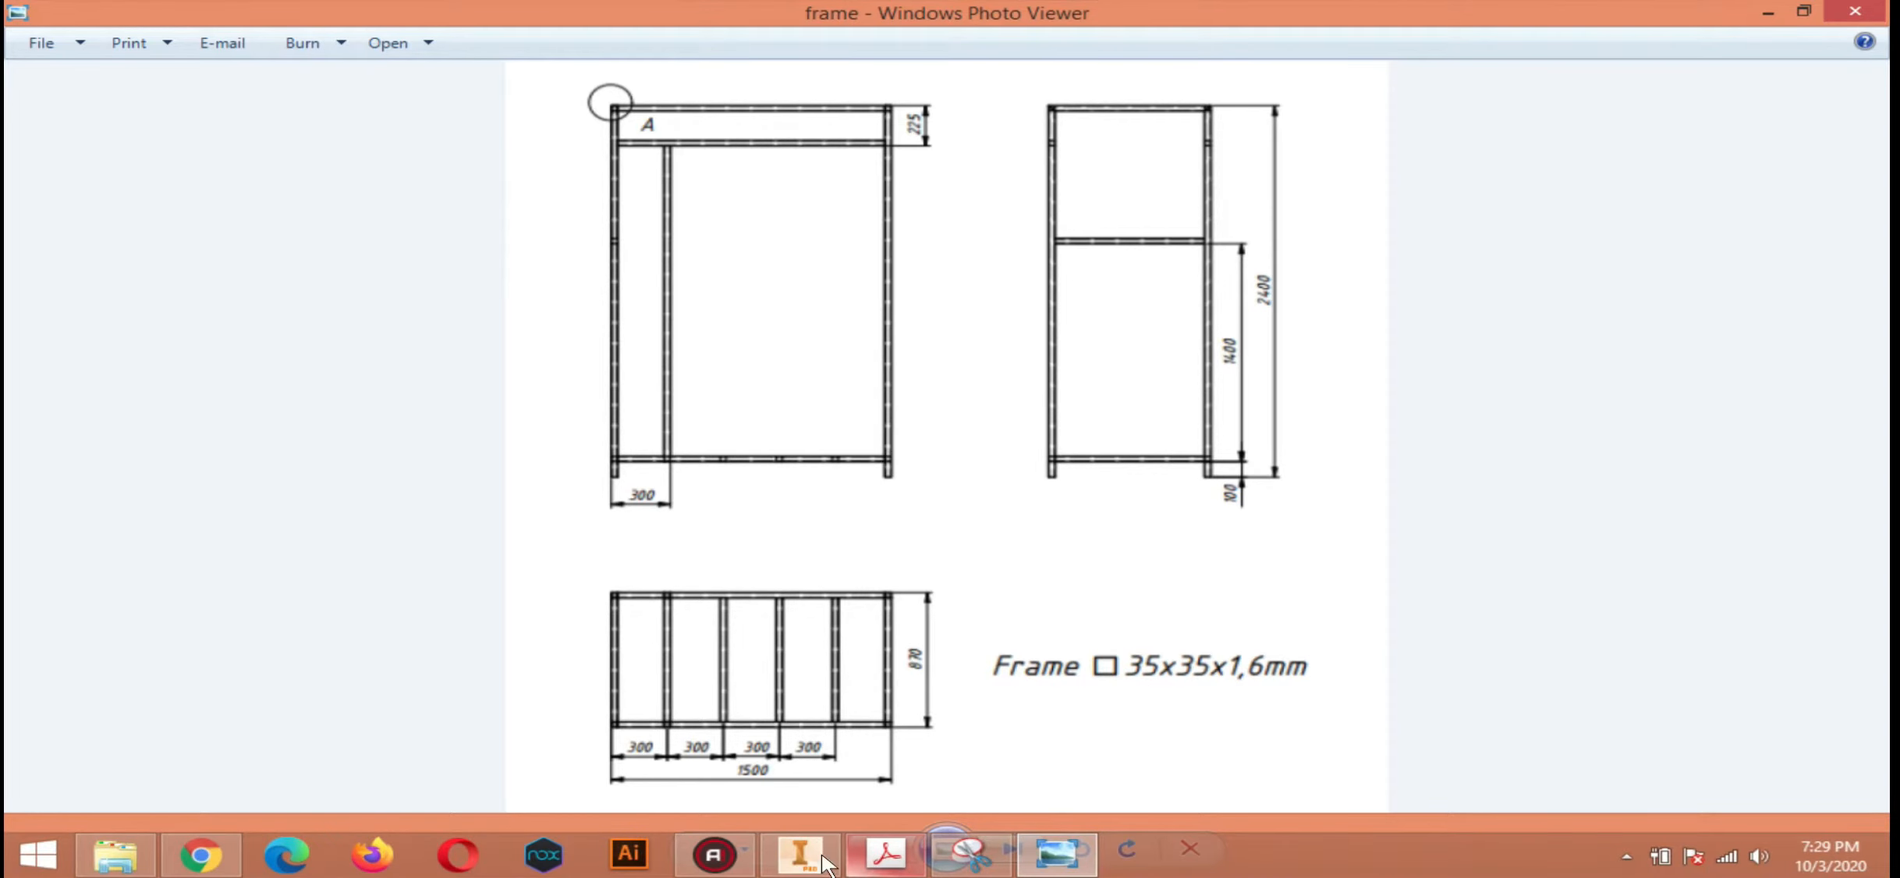
pyautogui.click(823, 862)
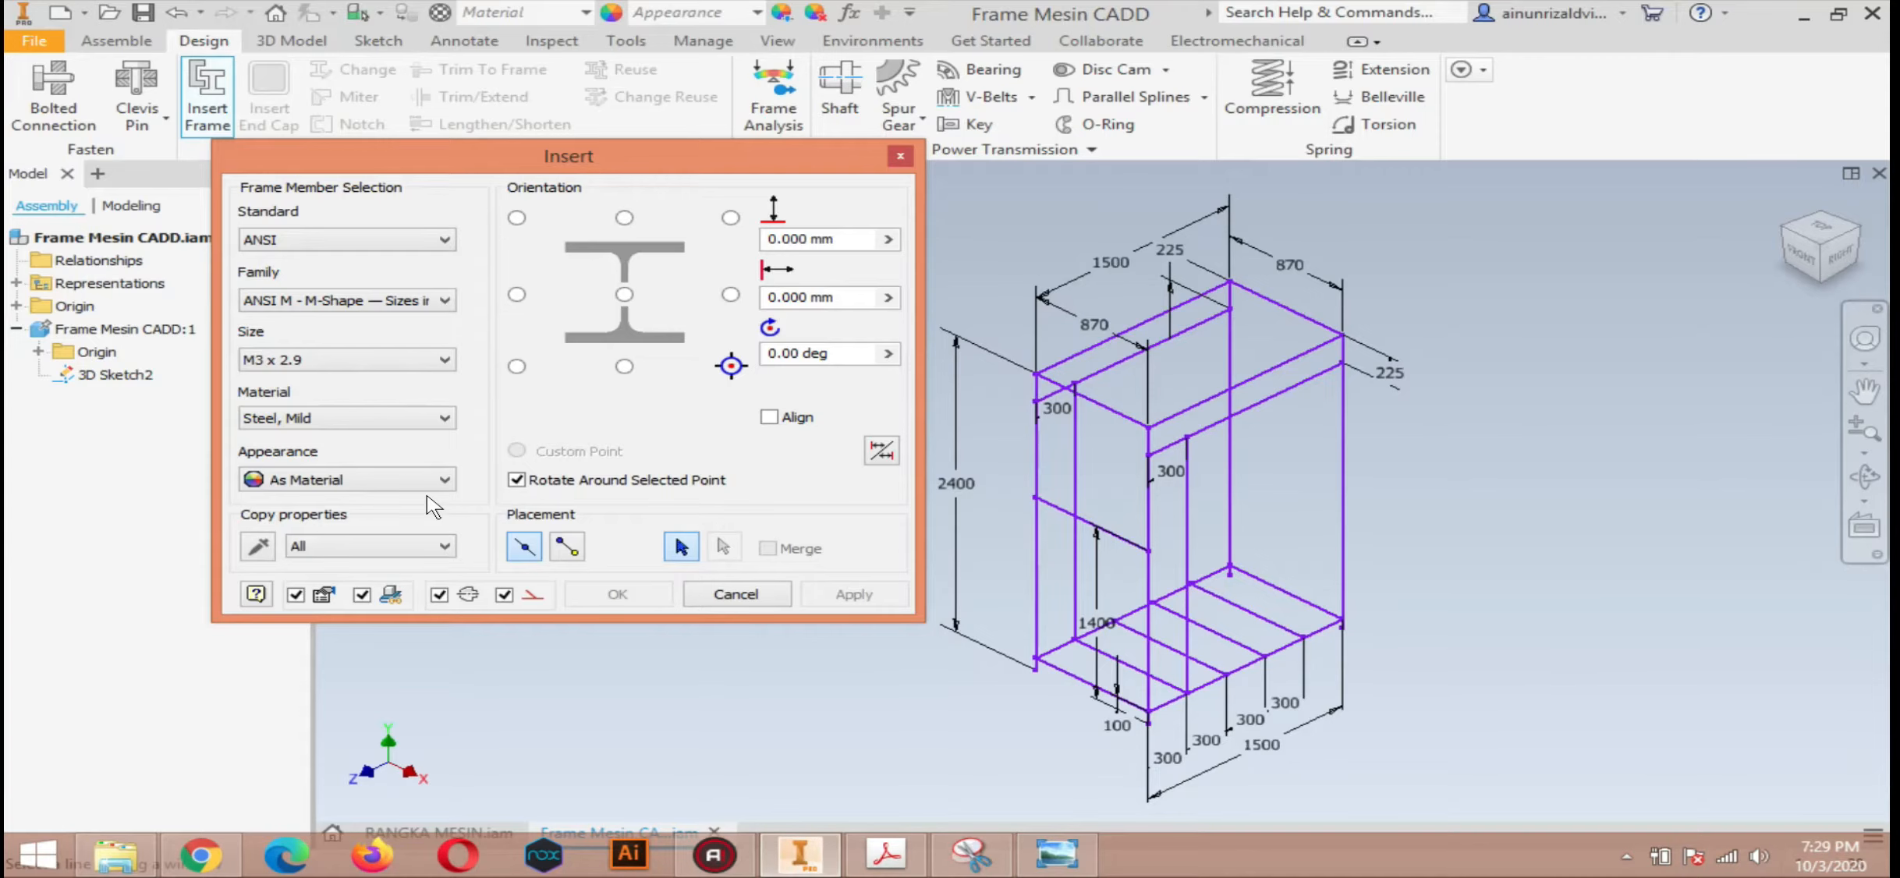
pyautogui.click(342, 242)
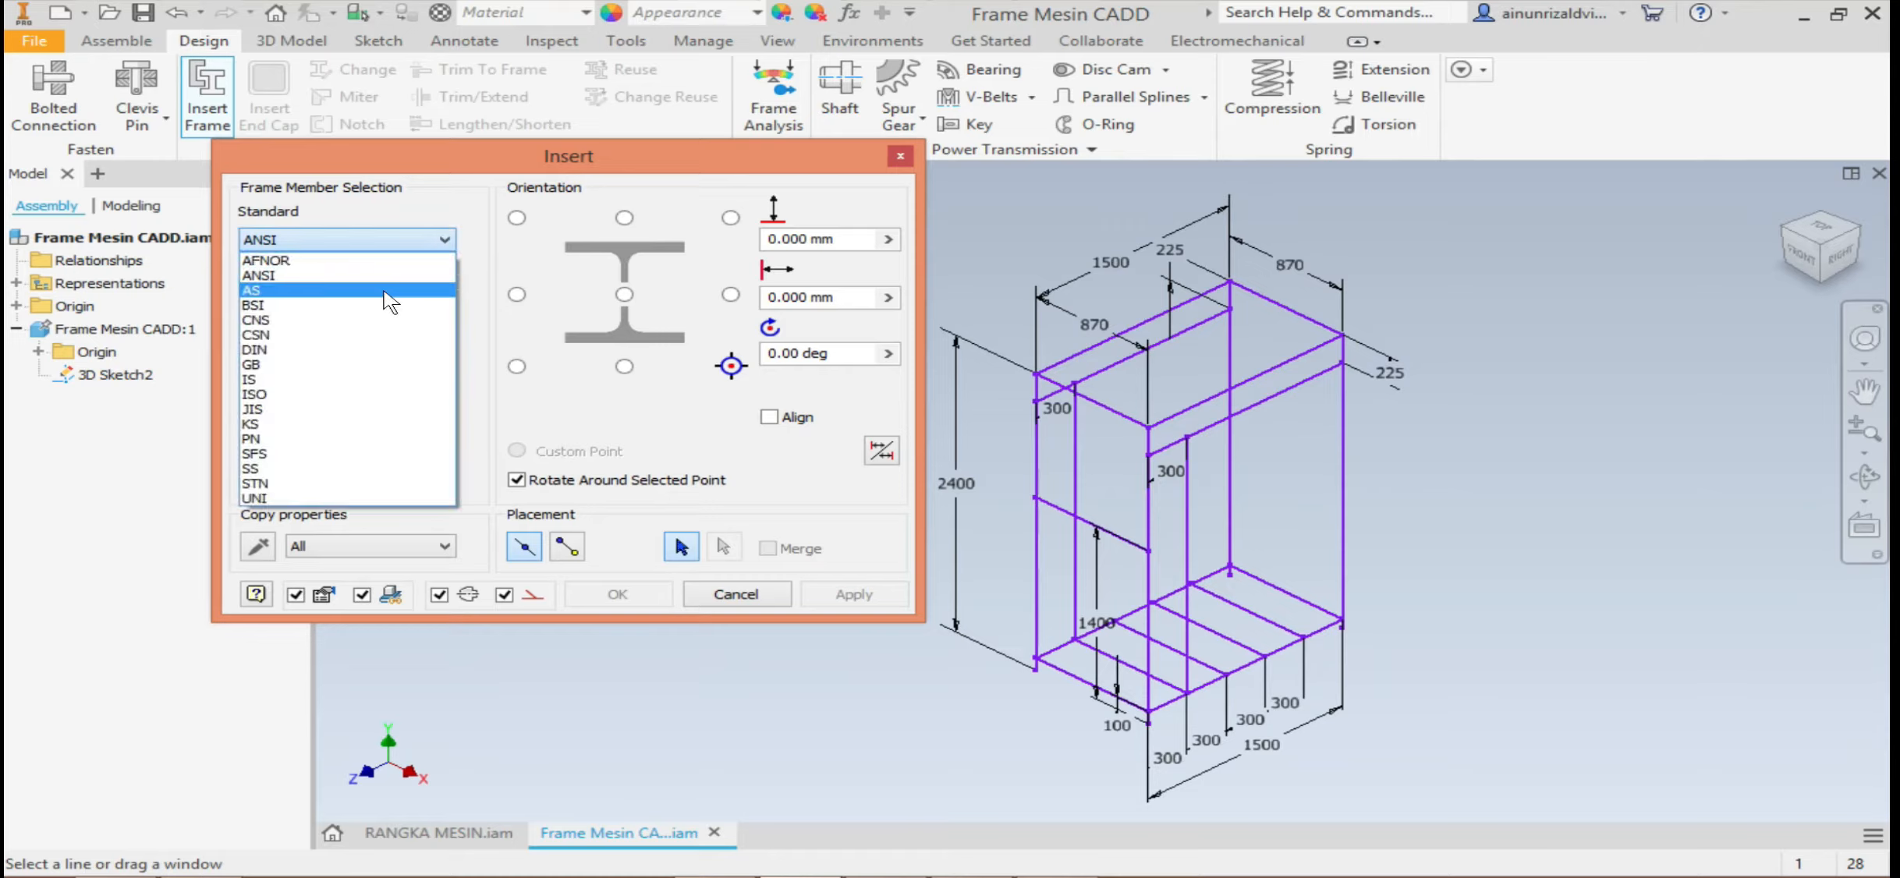
pyautogui.click(282, 262)
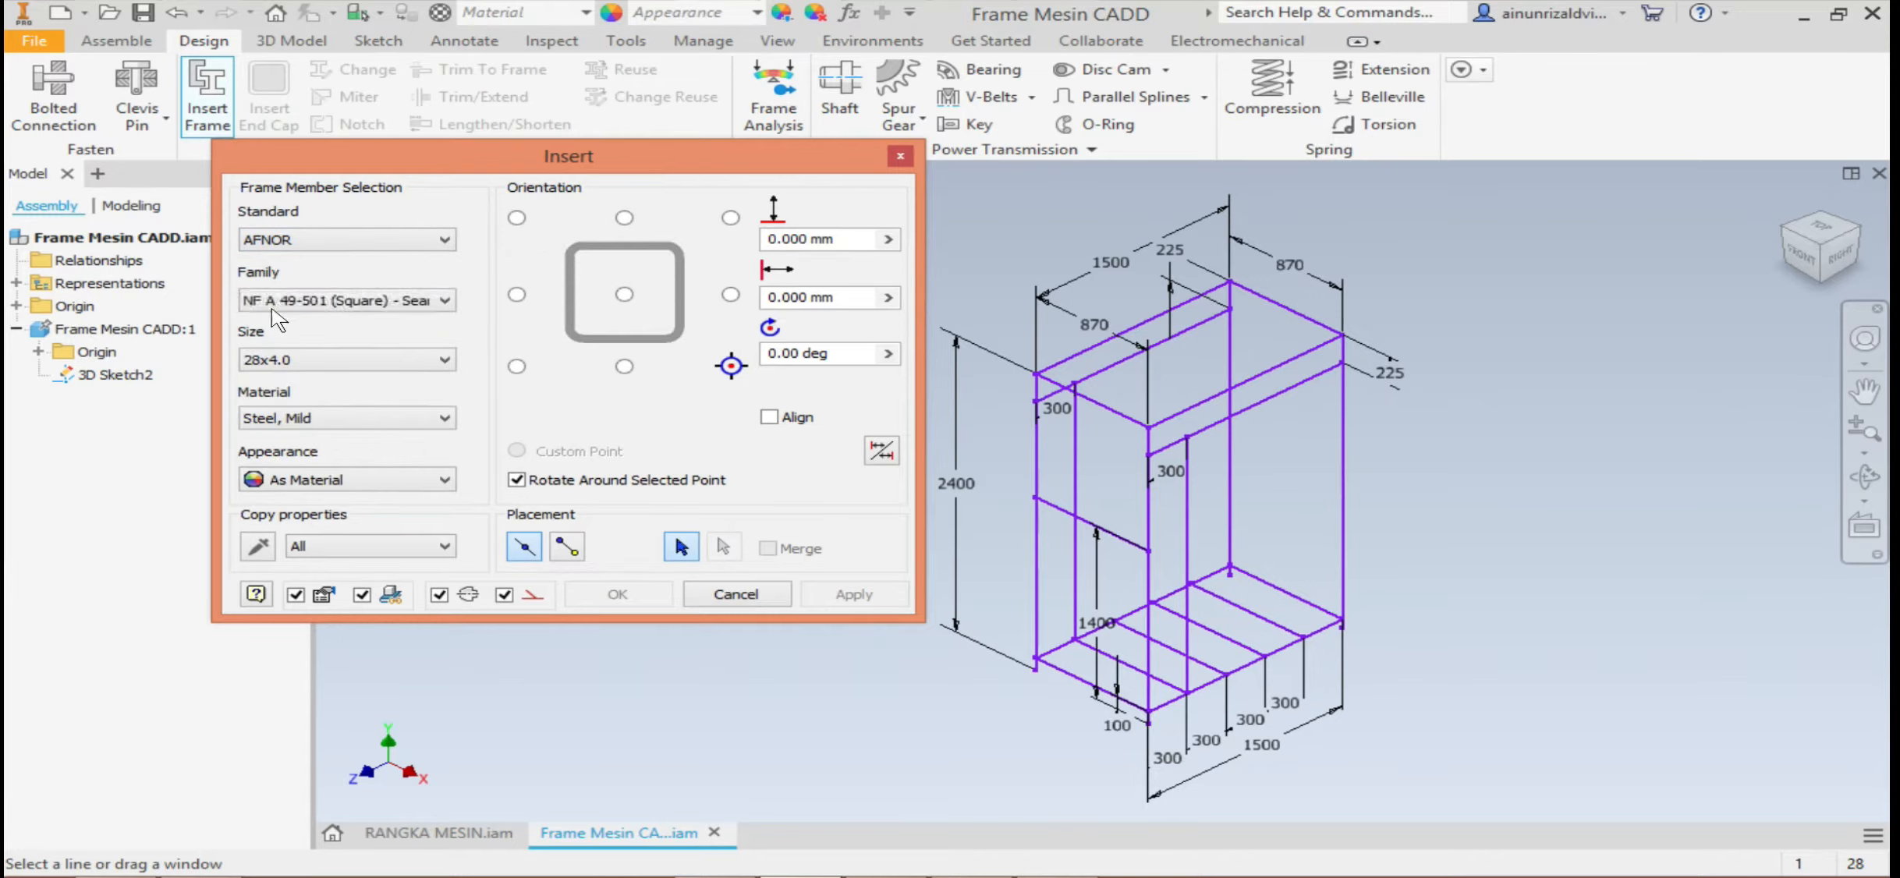
# Set the frame member family to NF A 49-501 (Square), seamless or welded hot finished structural hollow sections
pyautogui.click(444, 301)
pyautogui.scroll(4, 401, 415)
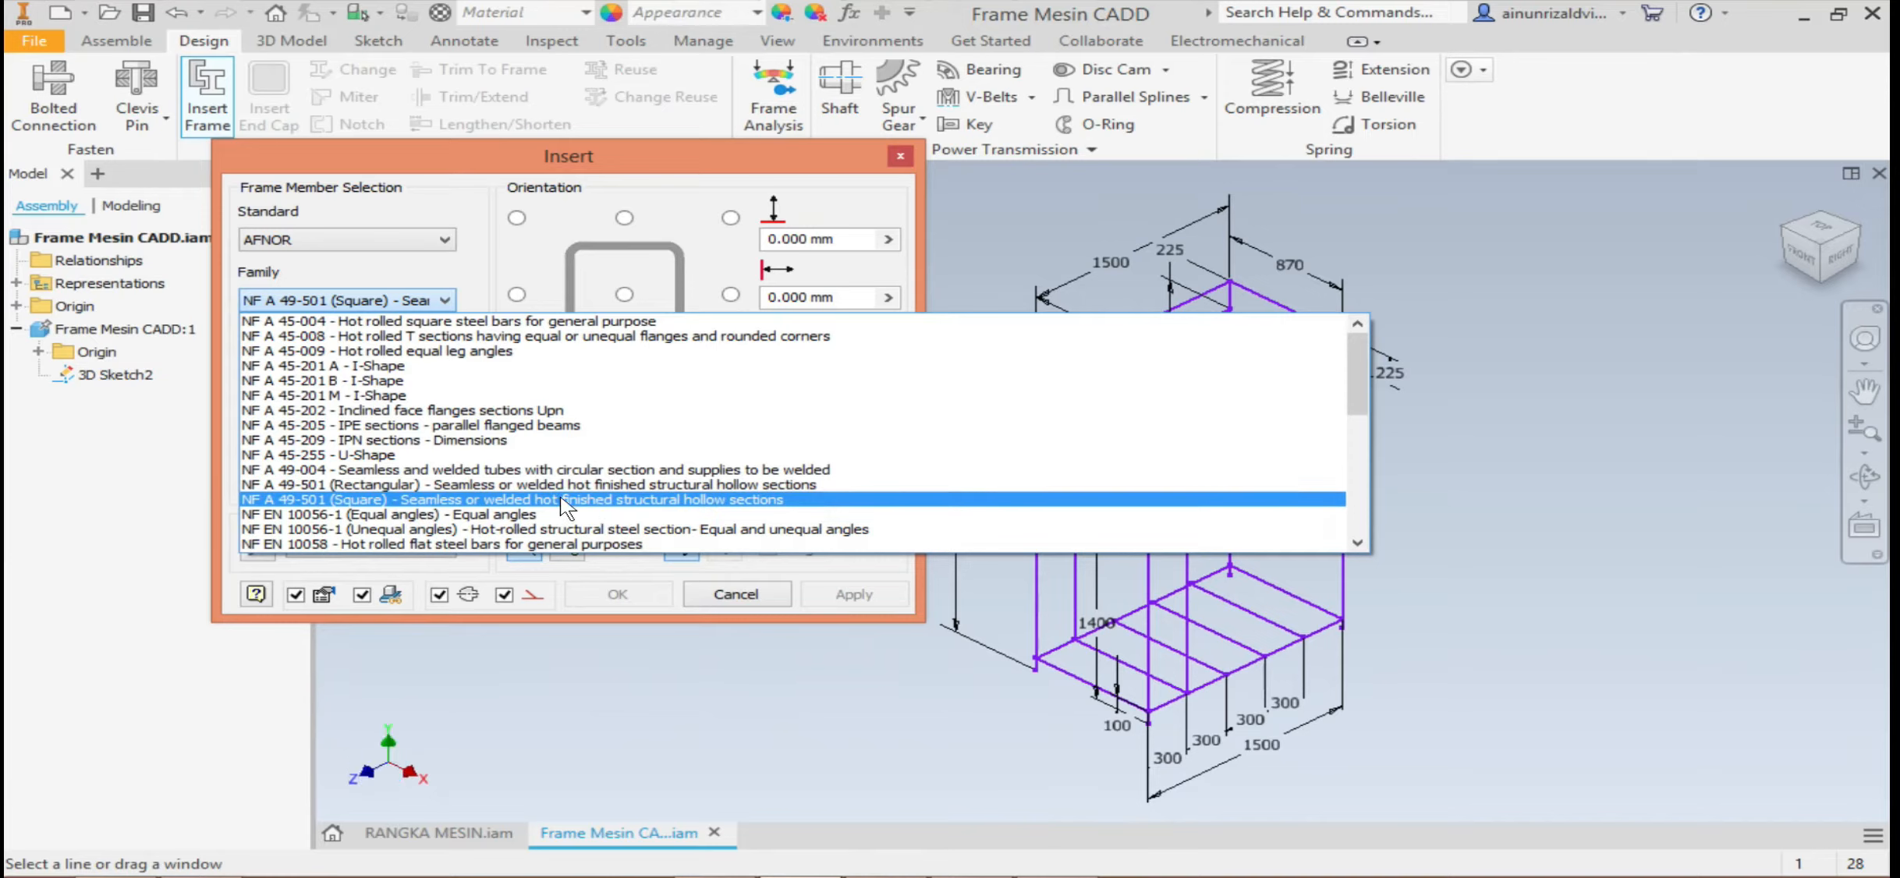
pyautogui.click(744, 511)
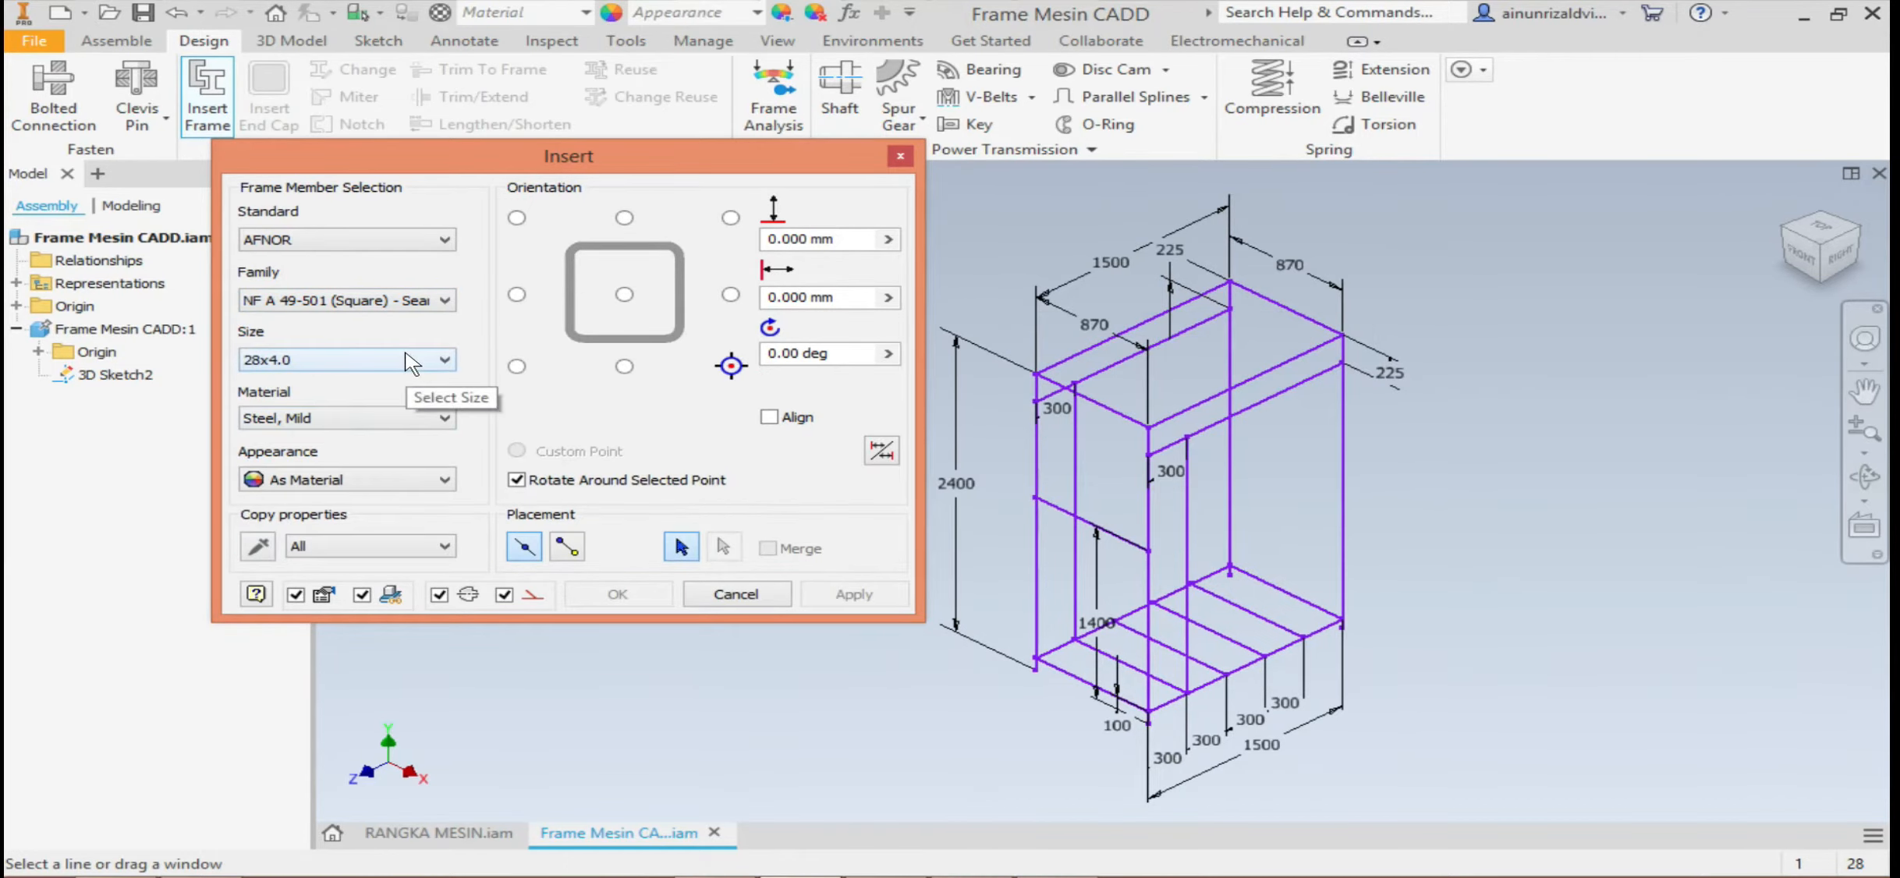
# Check the tube size in the frame drawing in Windows Photo Viewer, and set the member size to 35x4.0 back in Inventor
pyautogui.click(1041, 855)
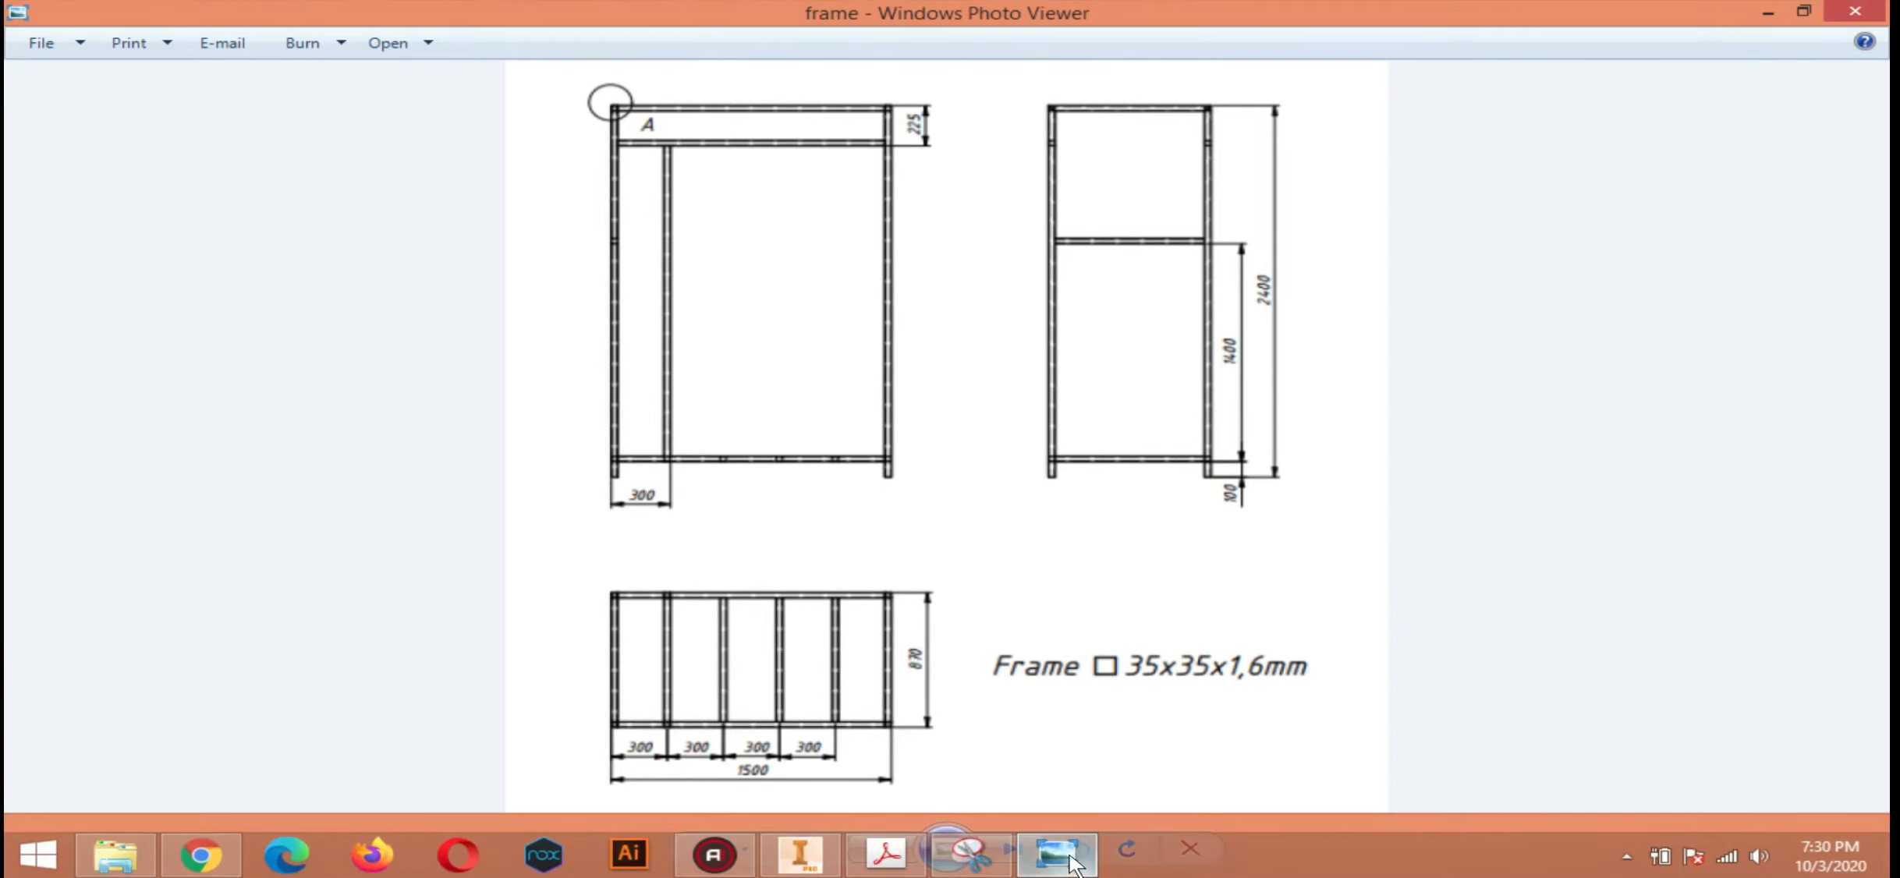
pyautogui.click(800, 854)
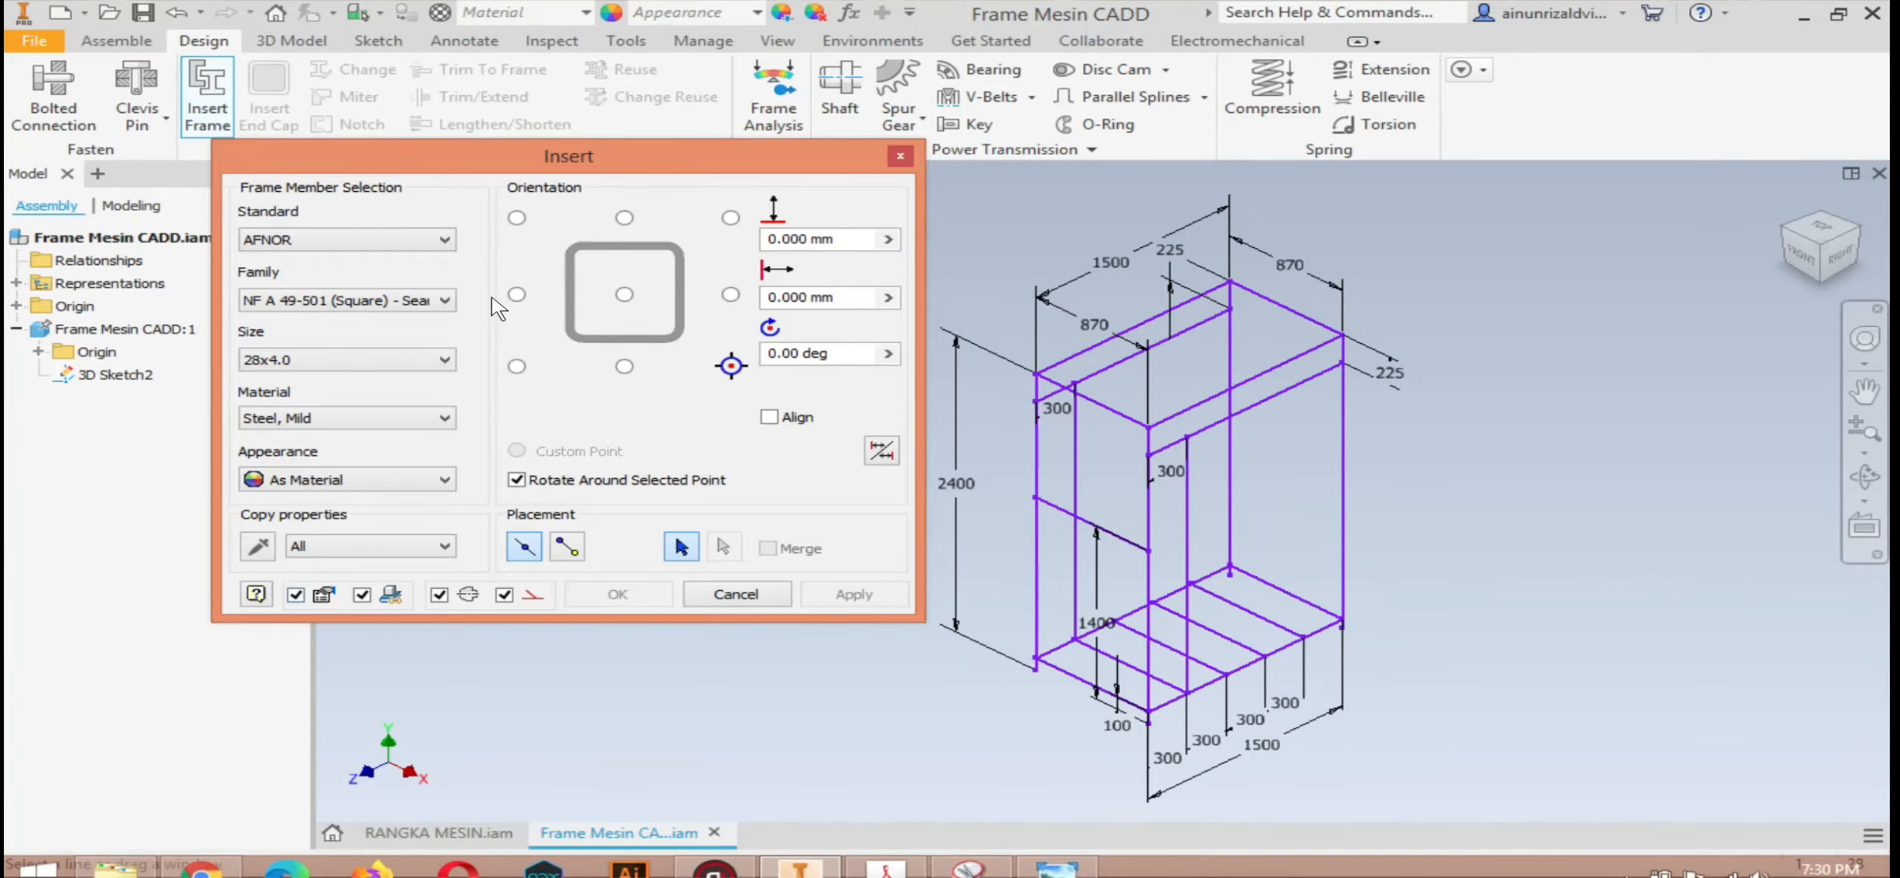
pyautogui.click(381, 360)
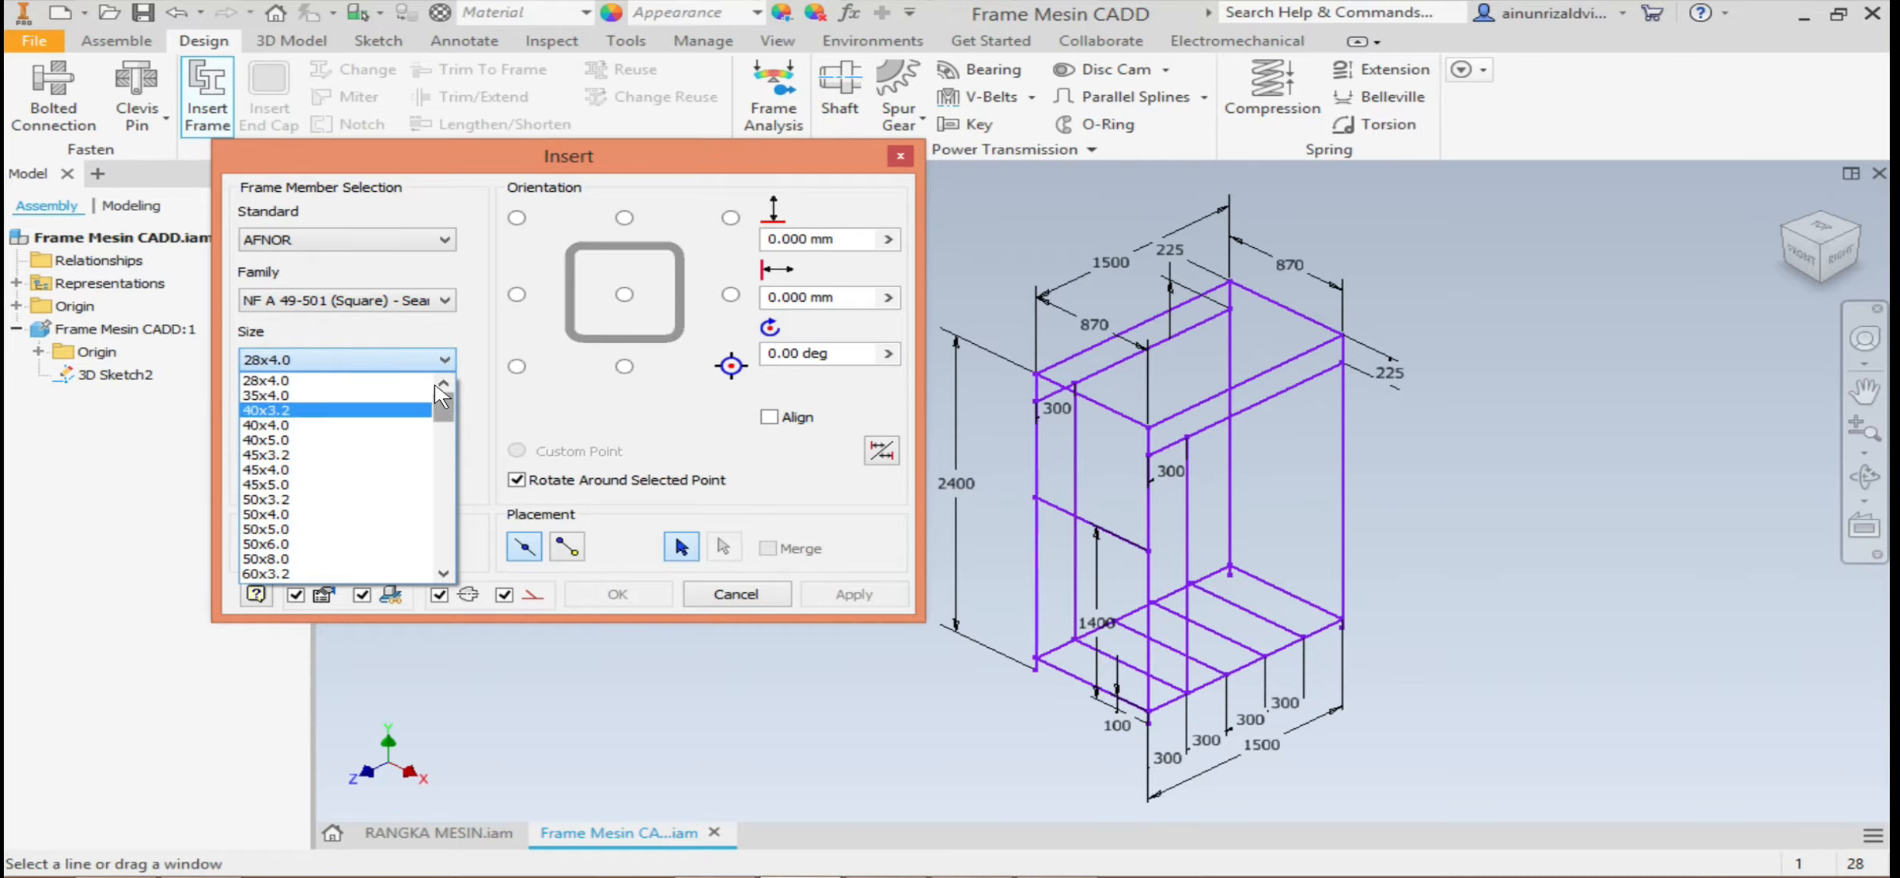
pyautogui.click(351, 396)
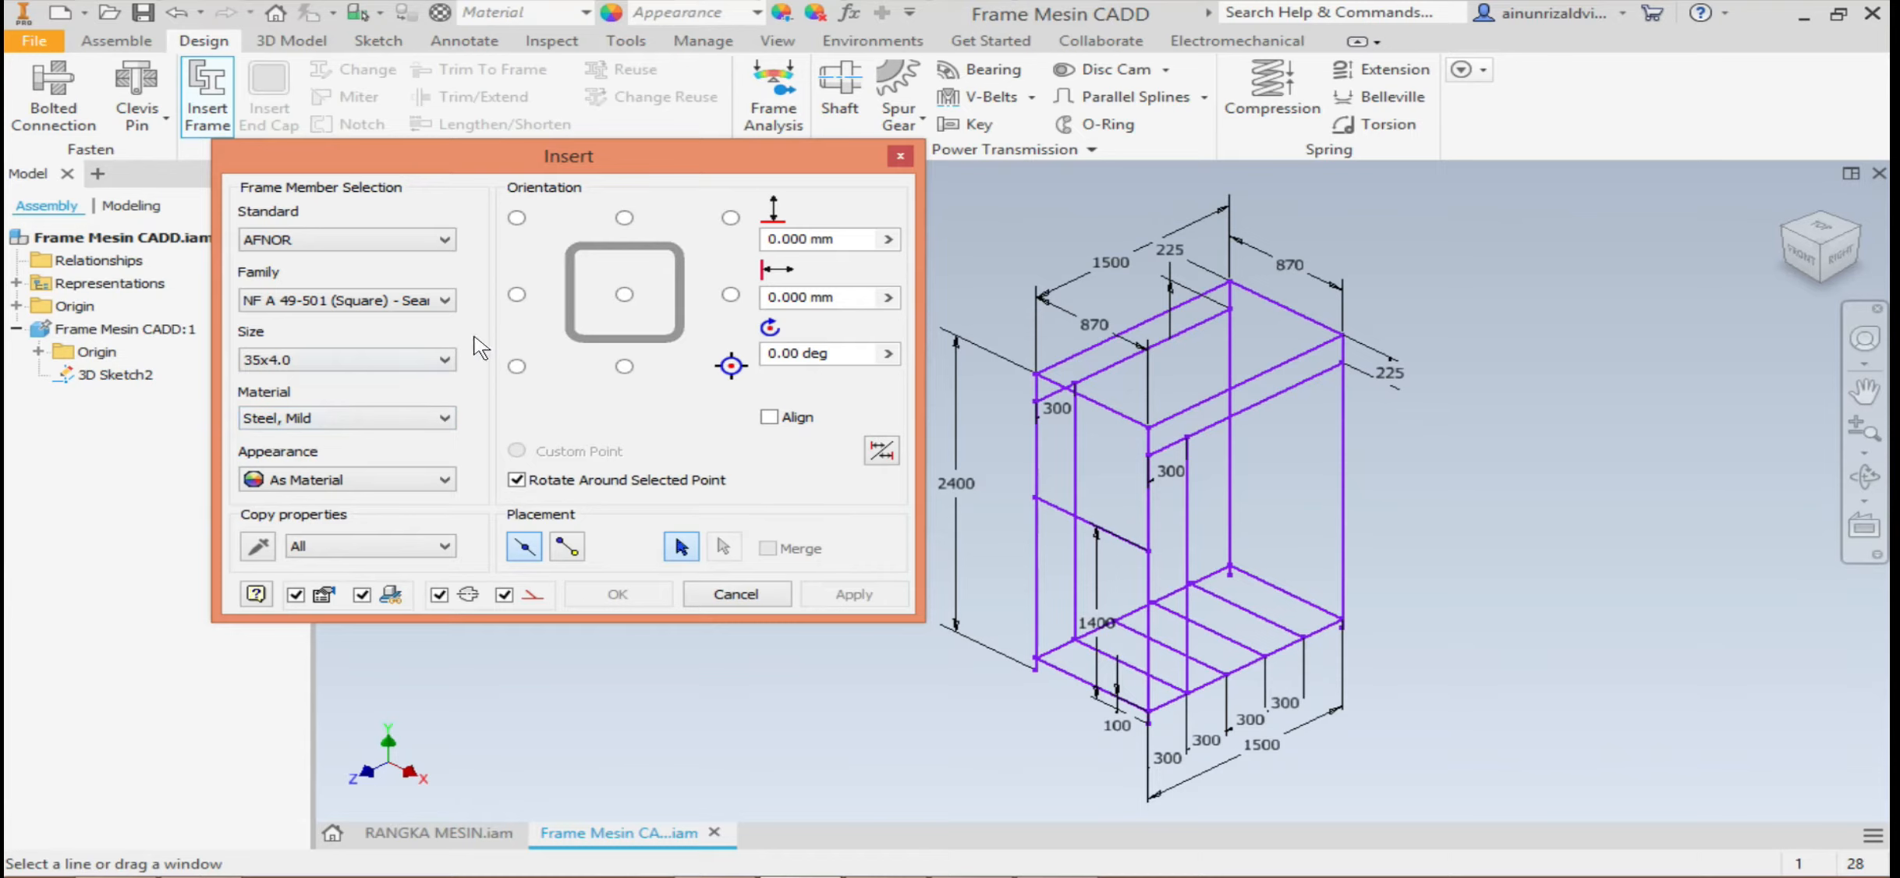
# Set the insertion point to the centre of the profile and select all lines of the 3D sketch for the frame members
pyautogui.click(624, 295)
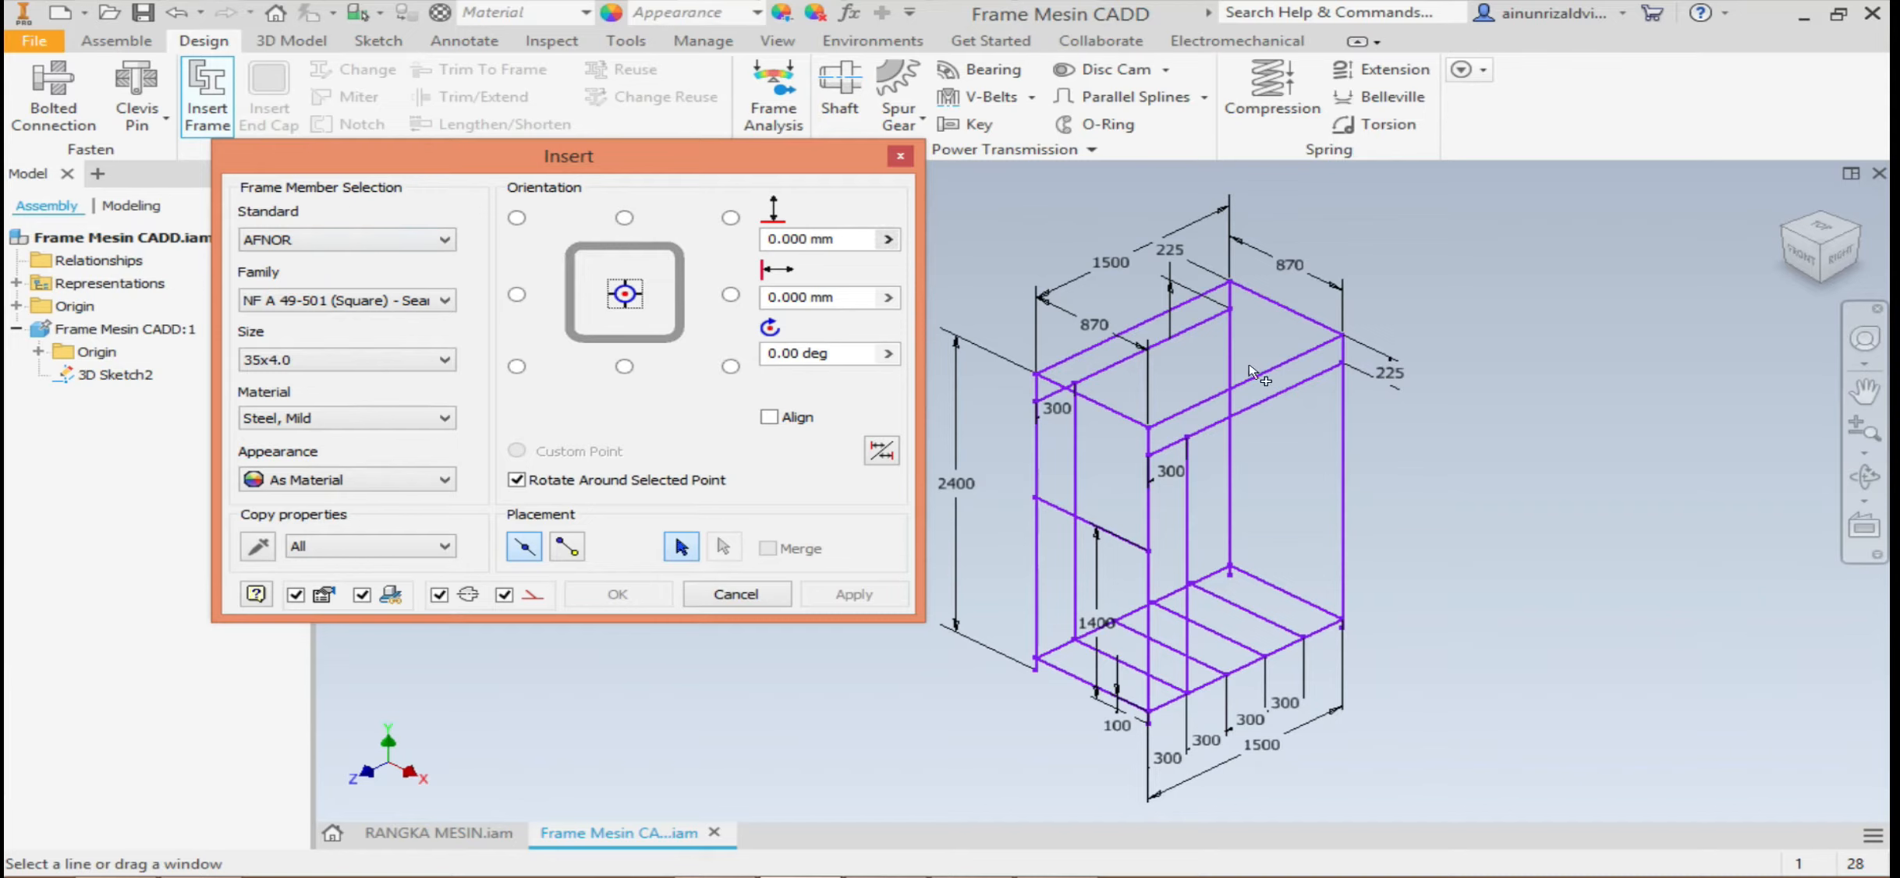
pyautogui.scroll(-3, 1249, 371)
pyautogui.scroll(3, 1100, 362)
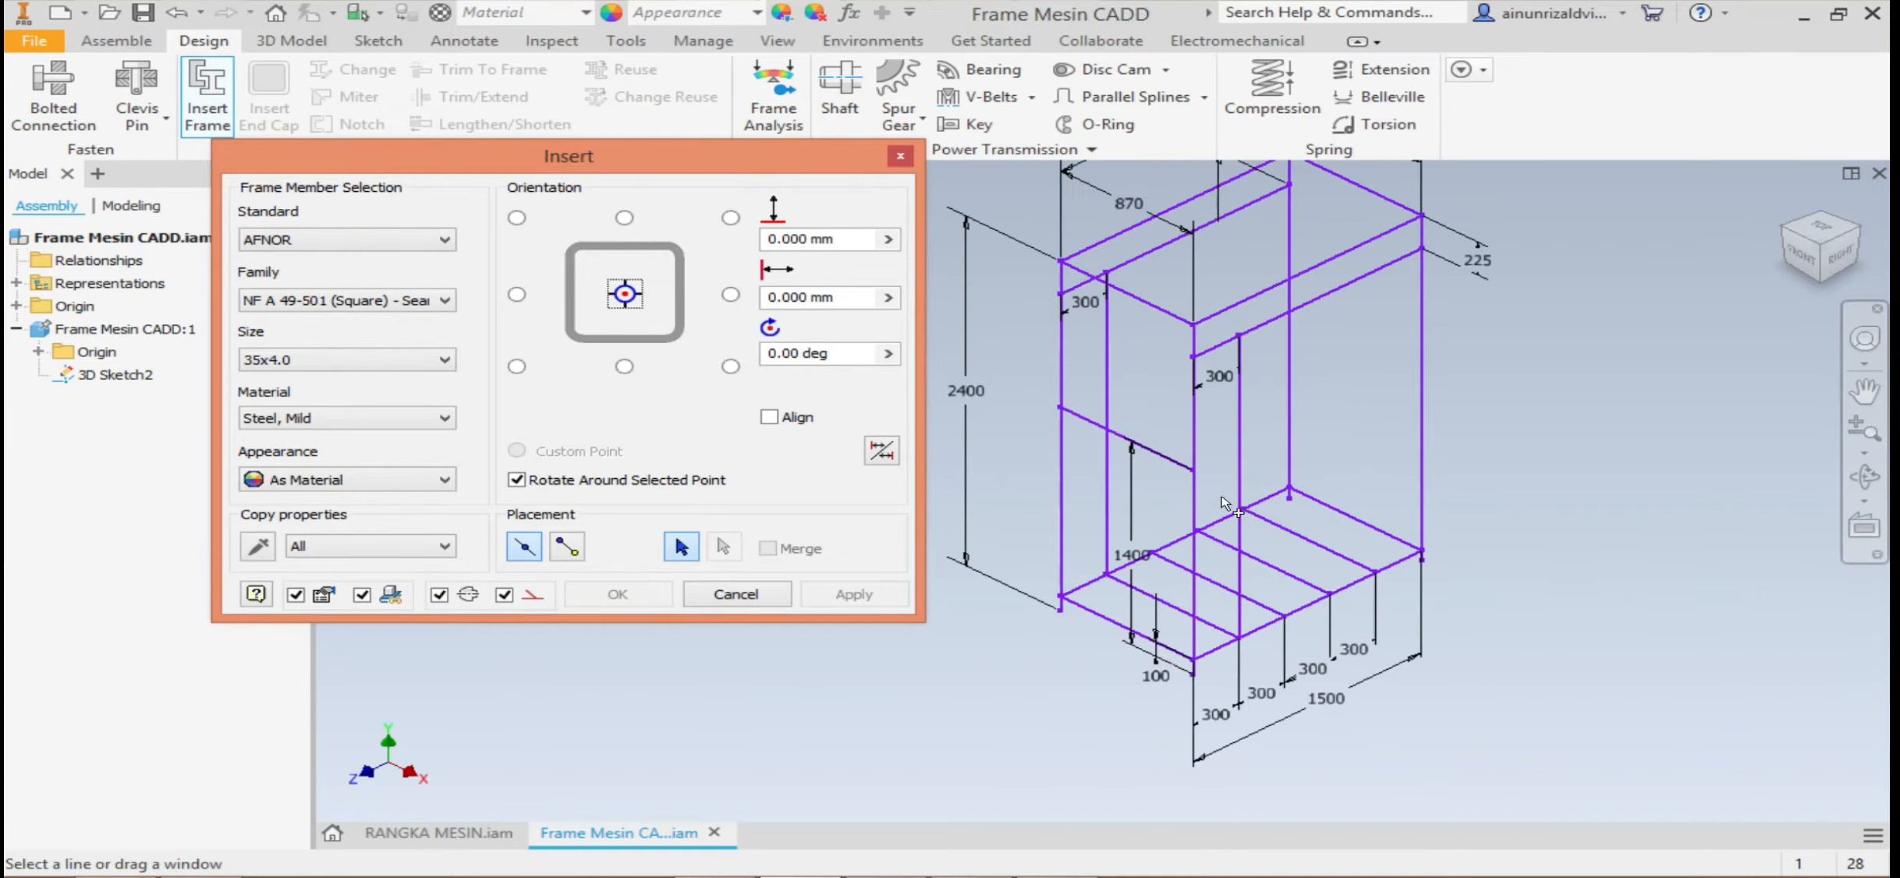
pyautogui.scroll(-2, 1092, 381)
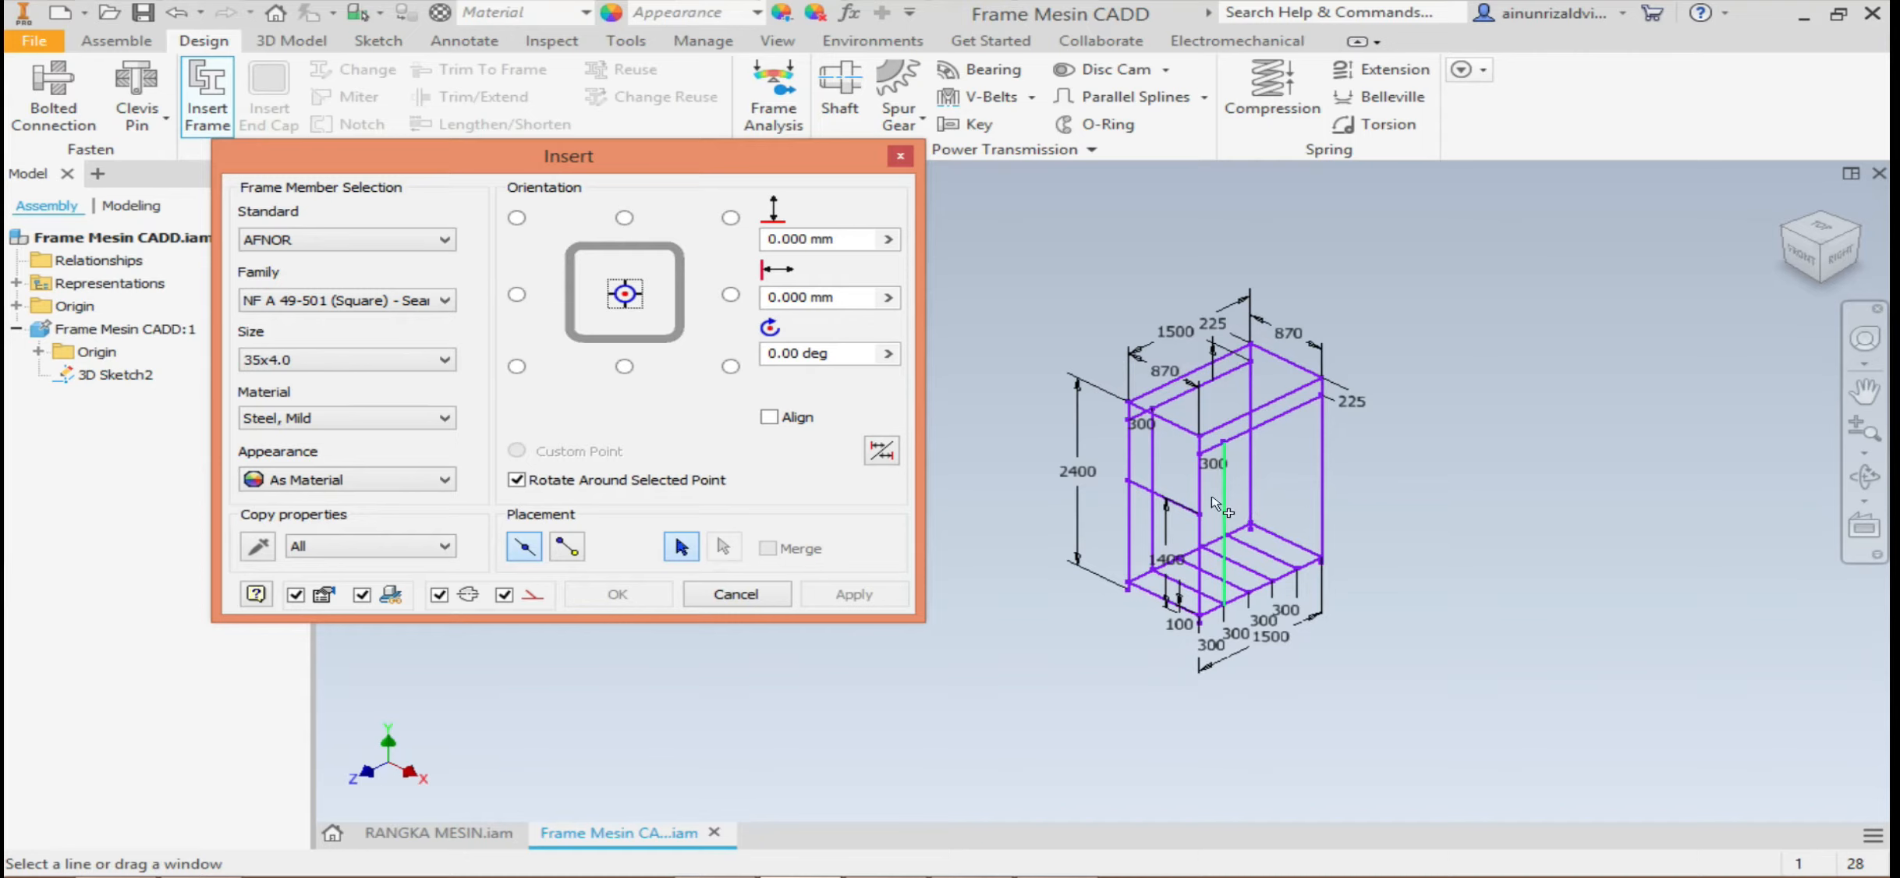
pyautogui.moveTo(977, 217)
pyautogui.mouseDown()
pyautogui.moveTo(1372, 601)
pyautogui.moveTo(1455, 737)
pyautogui.mouseUp()
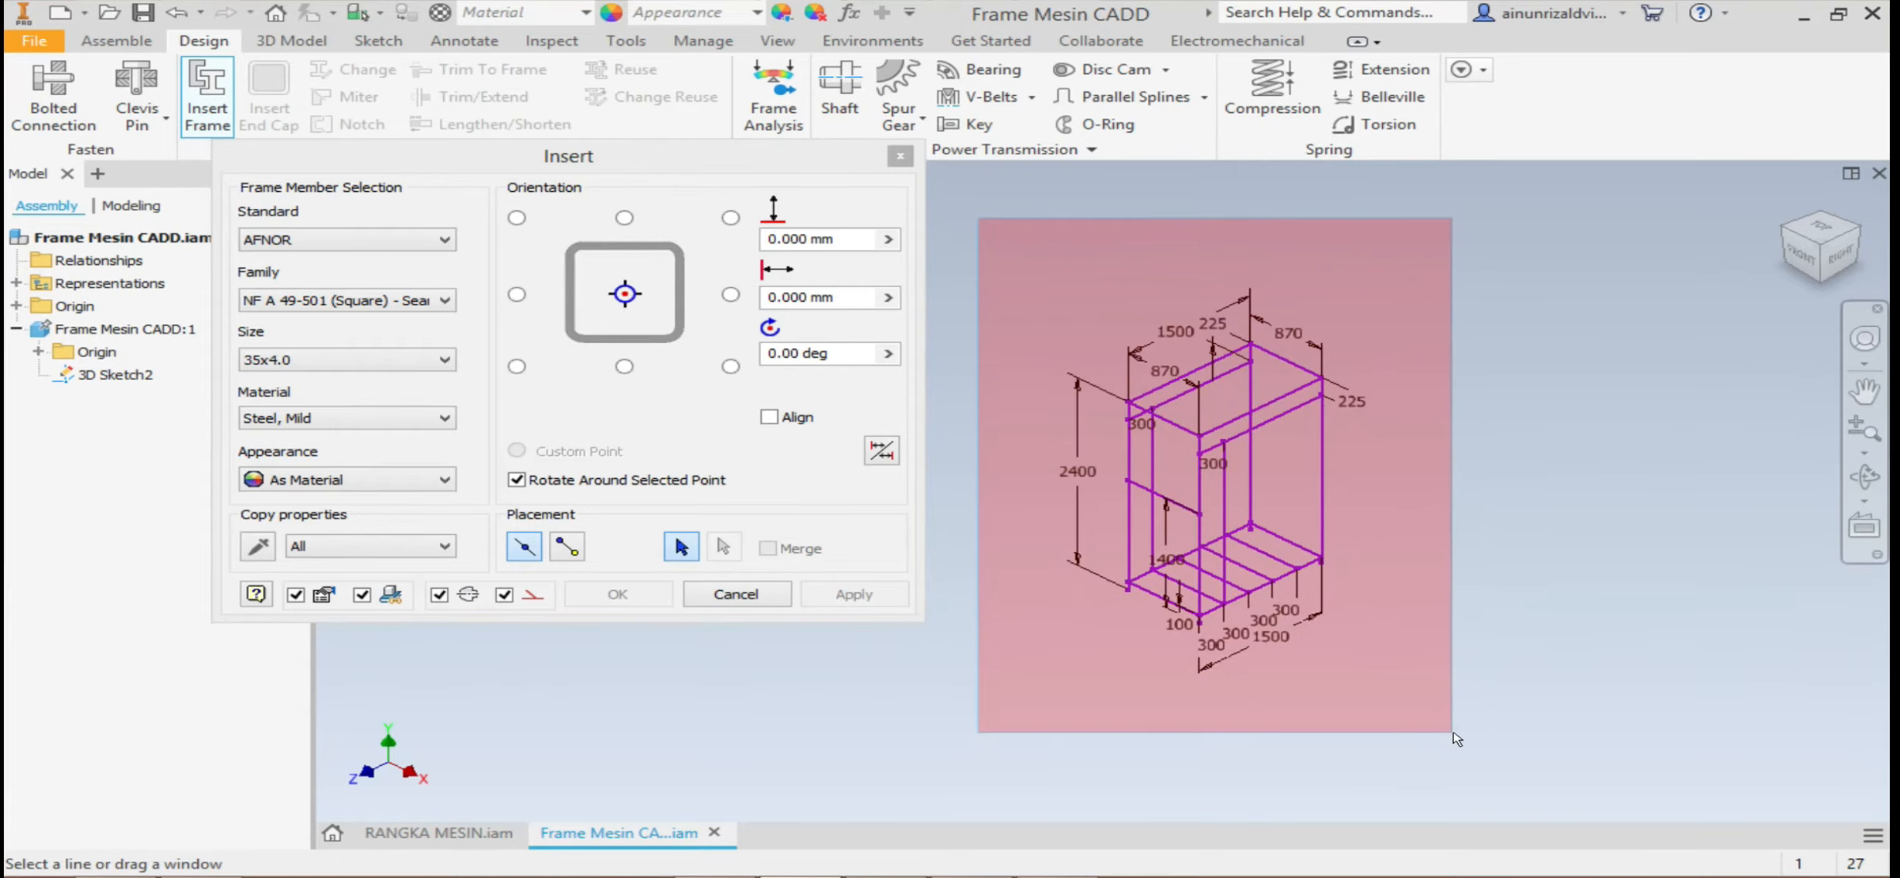
pyautogui.moveTo(1455, 737); pyautogui.dragTo(1455, 738)
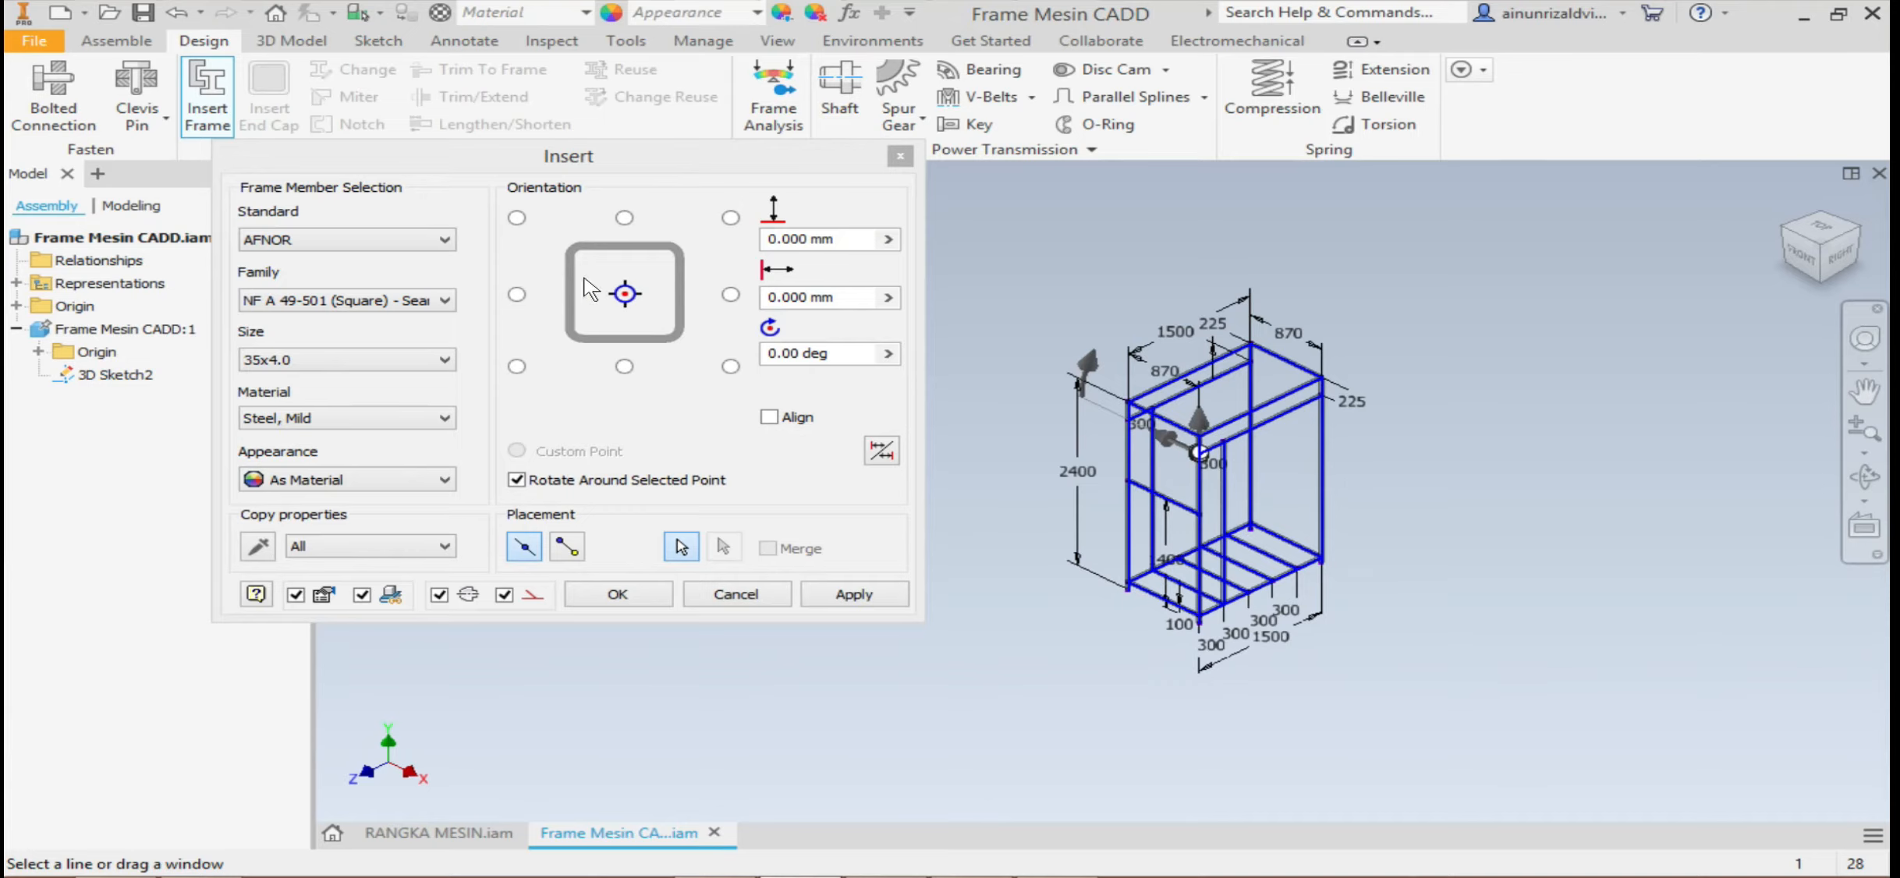
# Move the insertion point of the square tubes to the lower-right corner of the profile
pyautogui.scroll(5, 1170, 421)
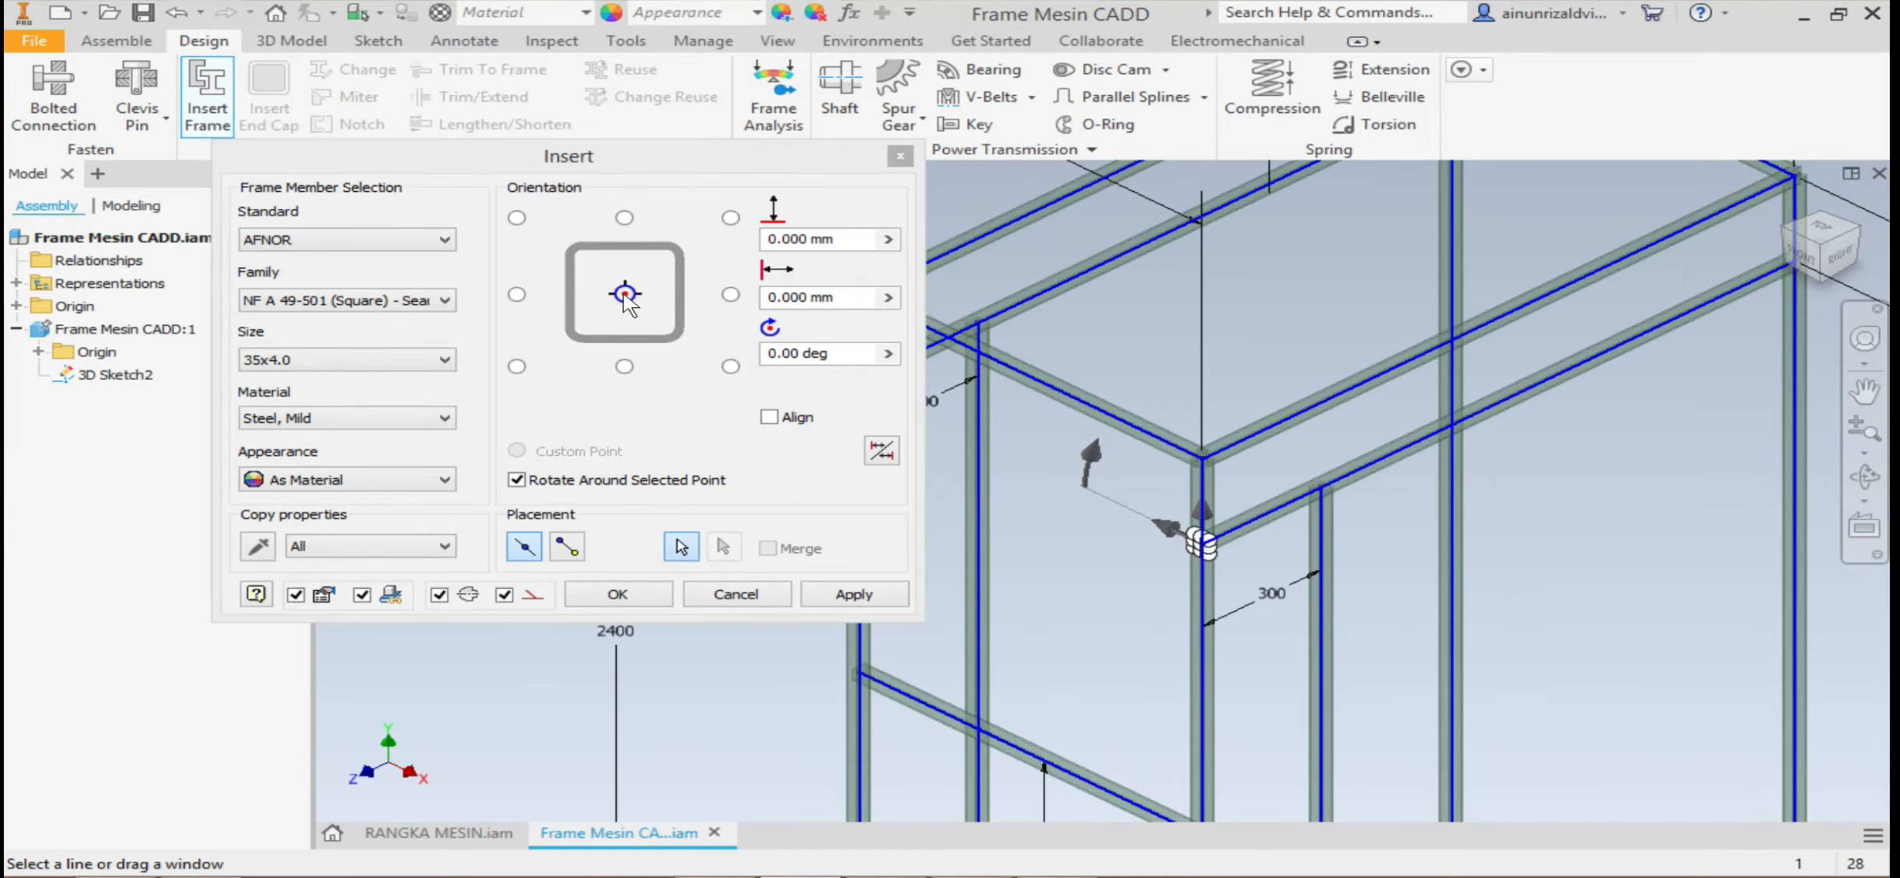
pyautogui.scroll(-5, 1177, 460)
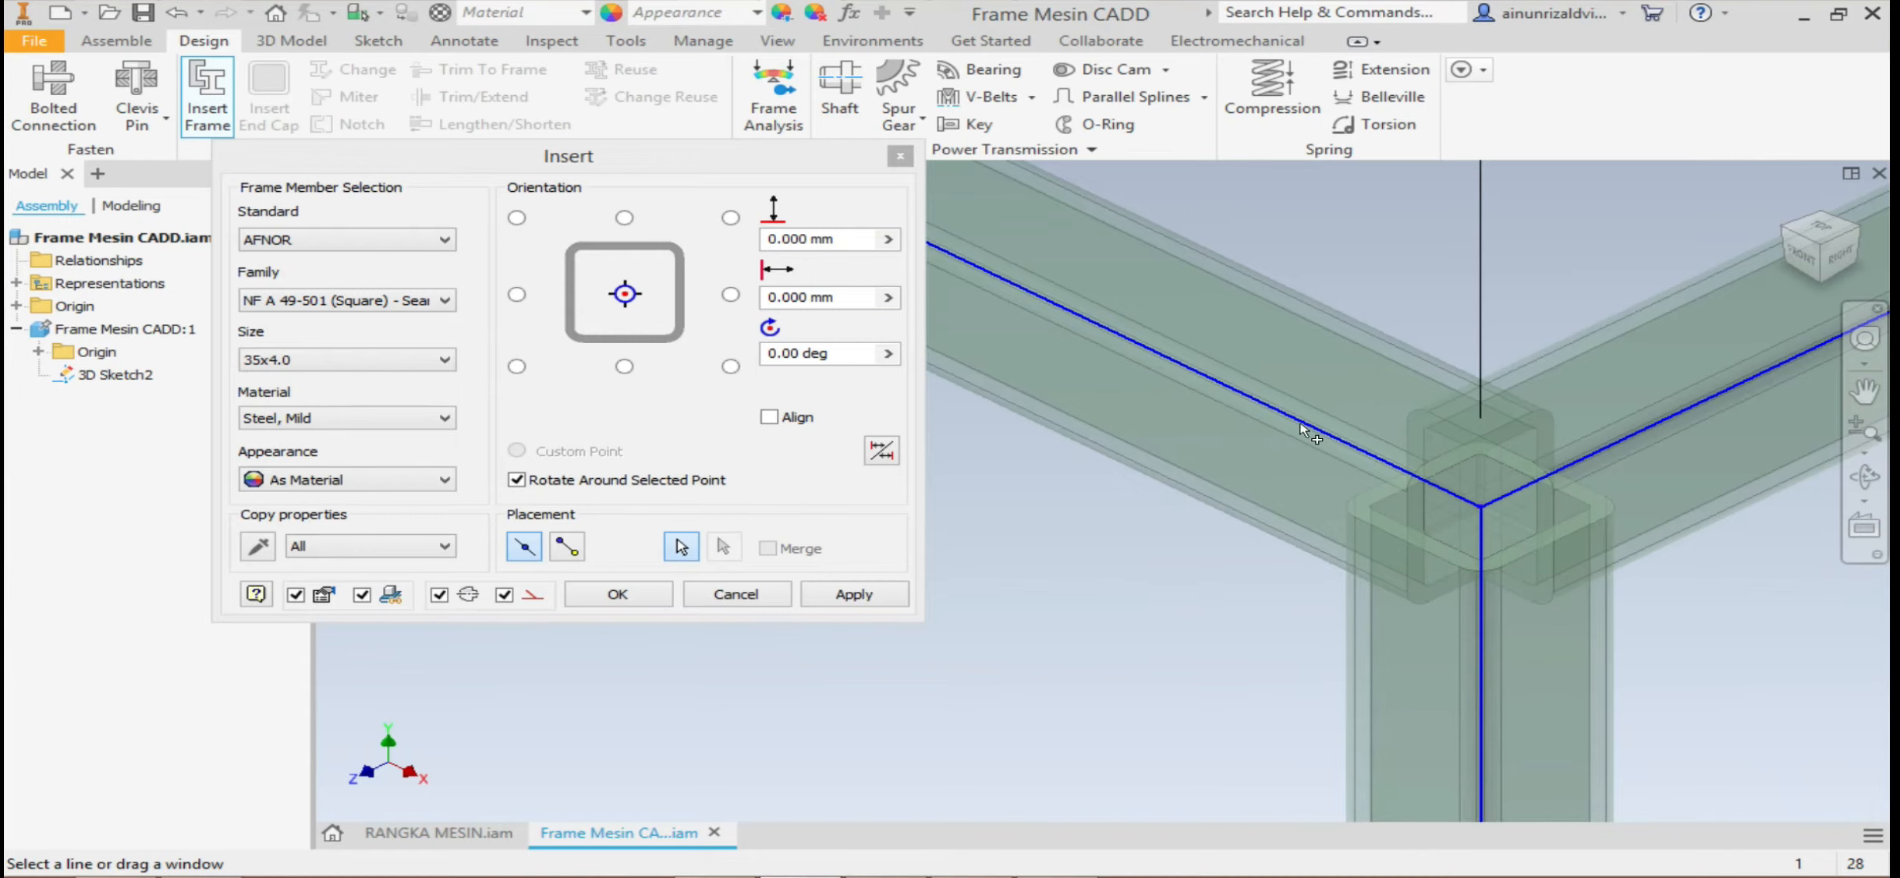
pyautogui.scroll(3, 1299, 431)
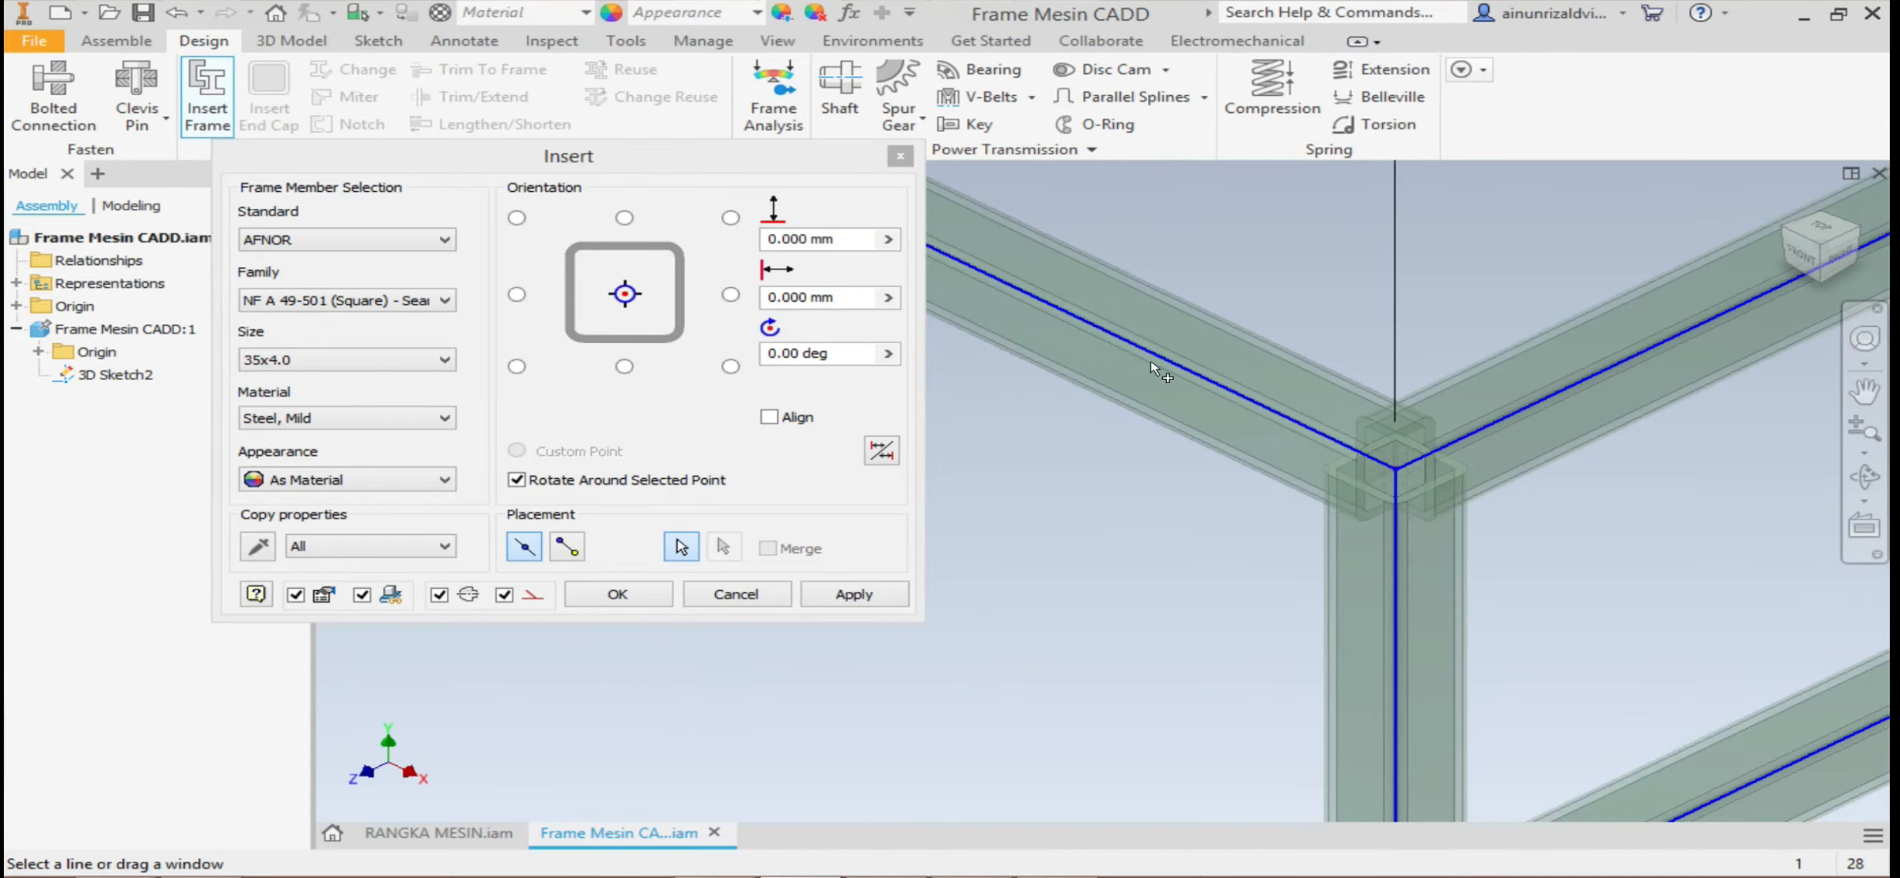
pyautogui.scroll(3, 1189, 390)
pyautogui.scroll(2, 1300, 493)
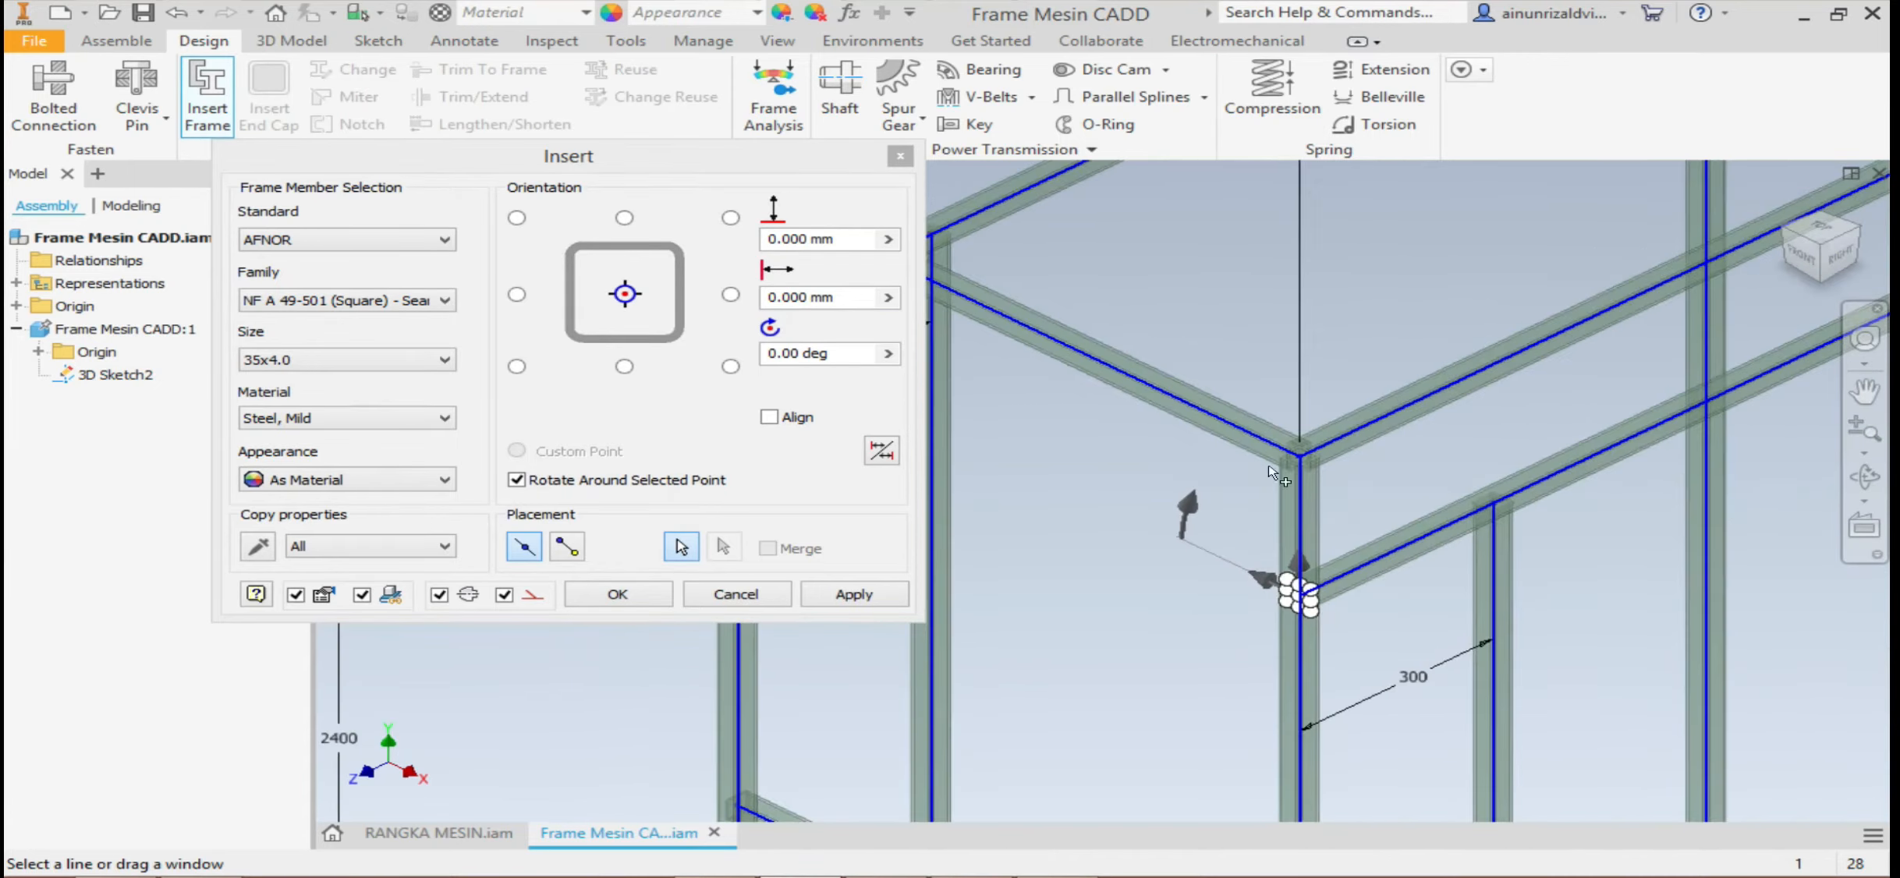
pyautogui.scroll(-2, 1222, 431)
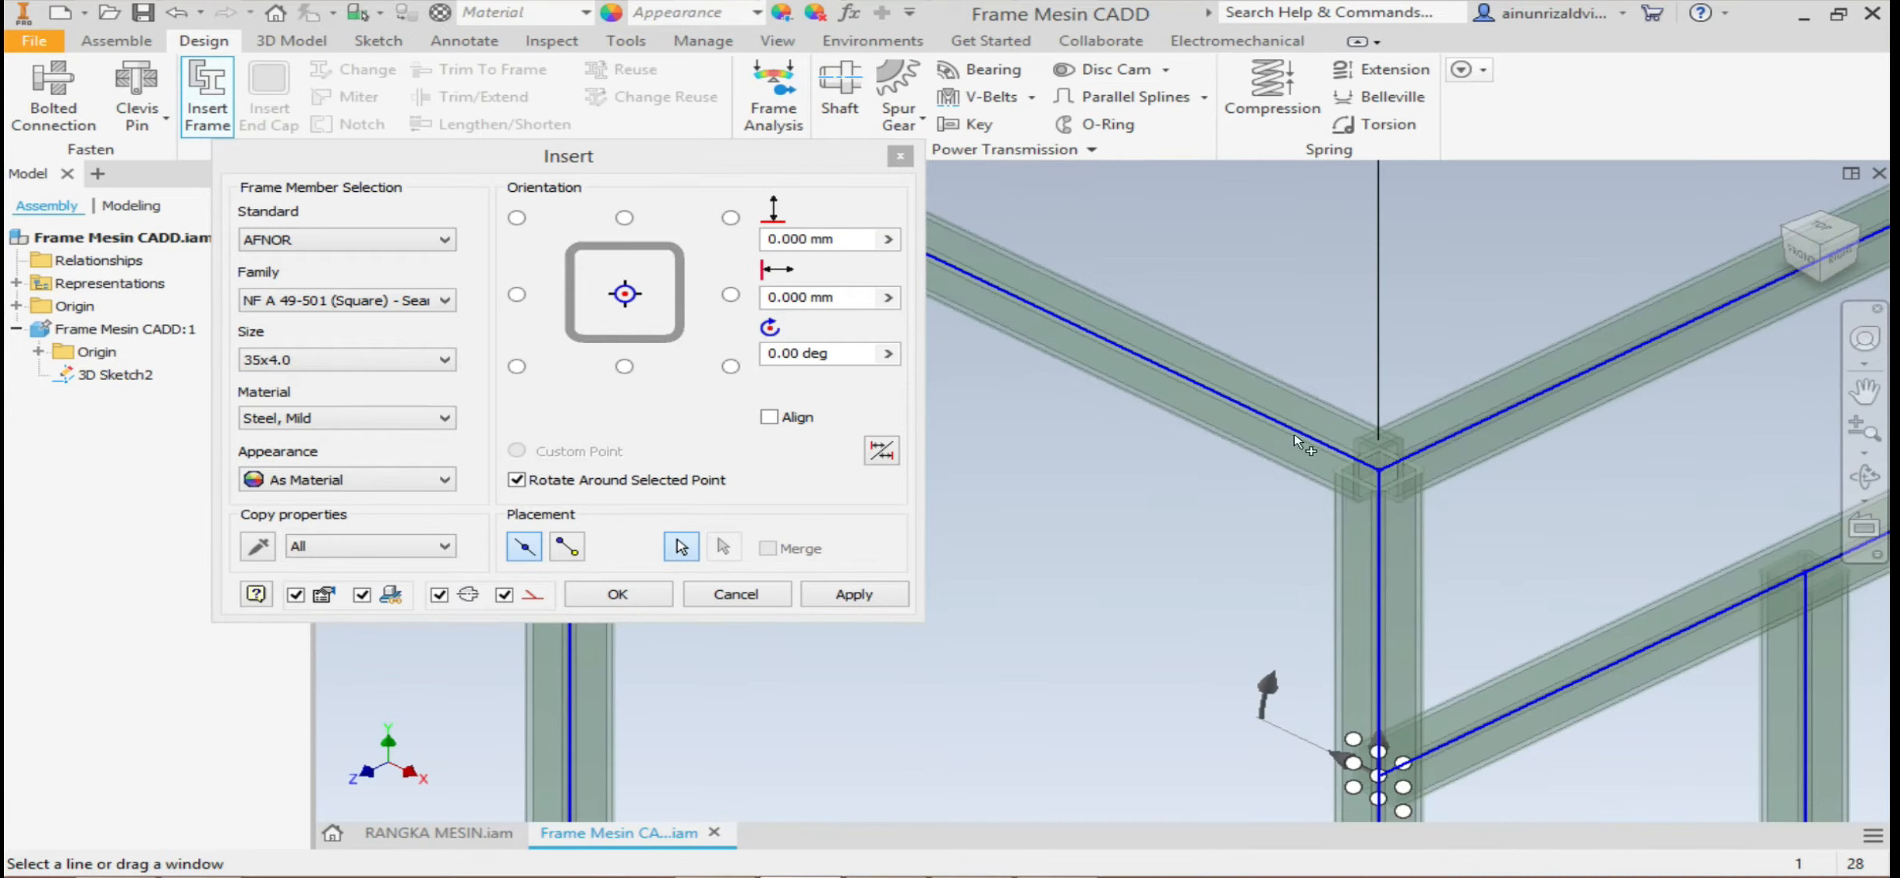
pyautogui.click(730, 366)
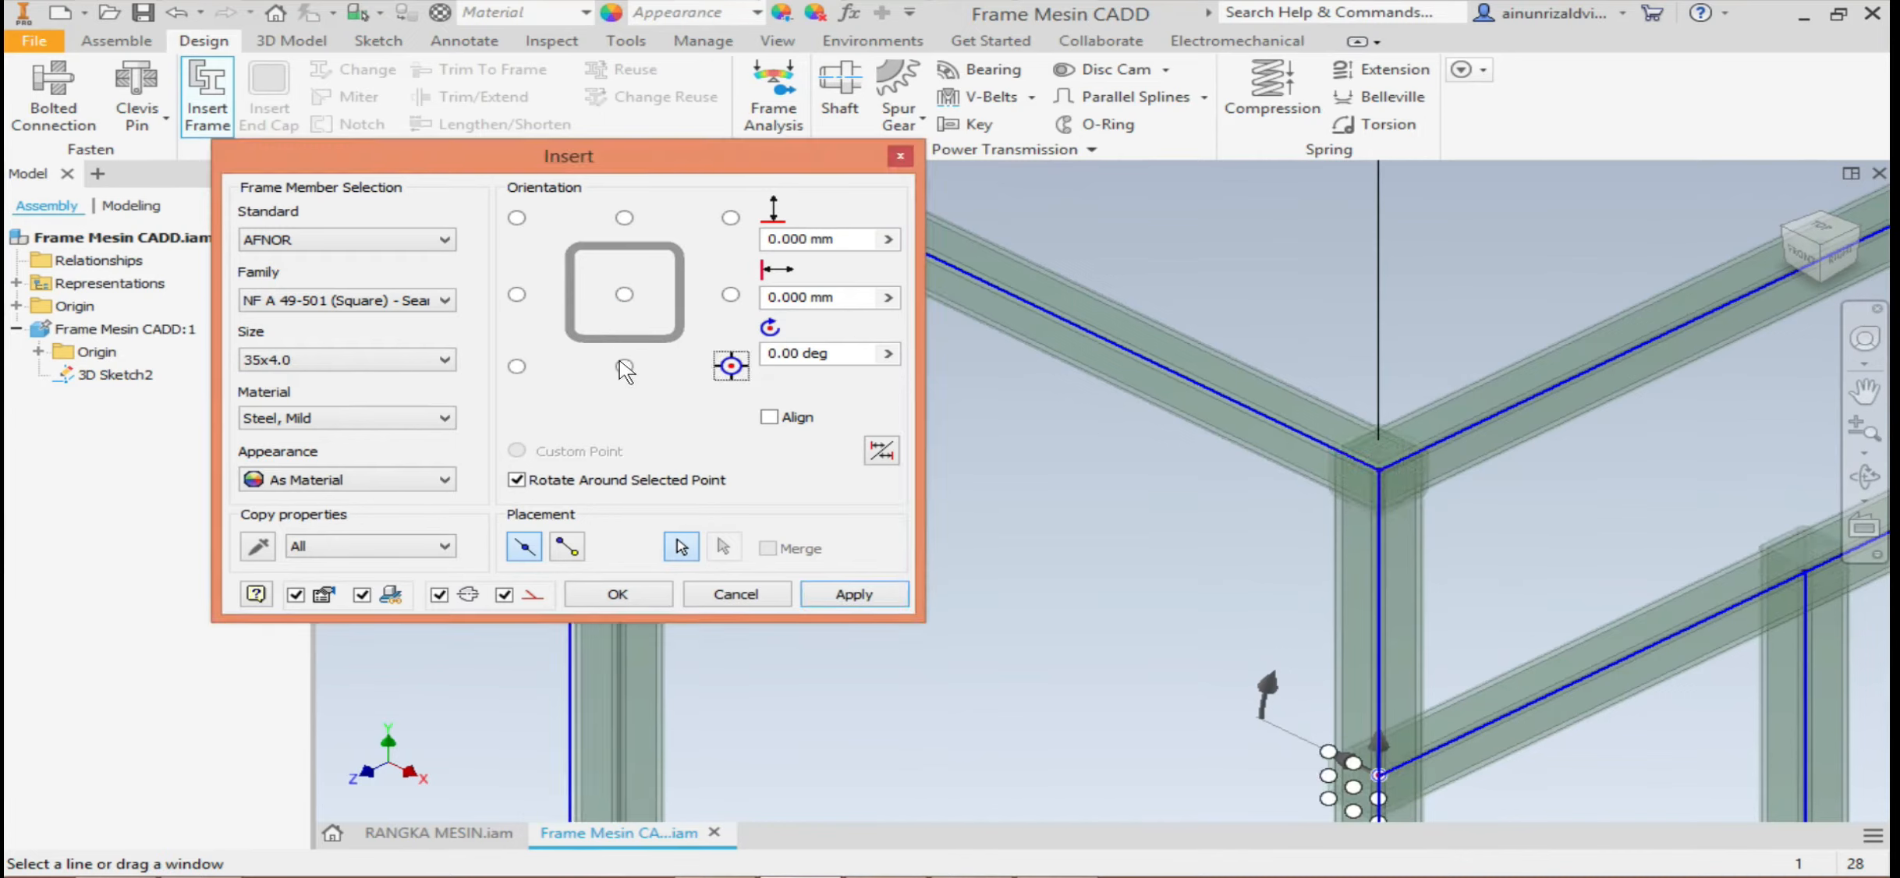
# Examine how the previewed tubes sit relative to the sketch lines at the frame's upper corners
pyautogui.scroll(4, 1419, 508)
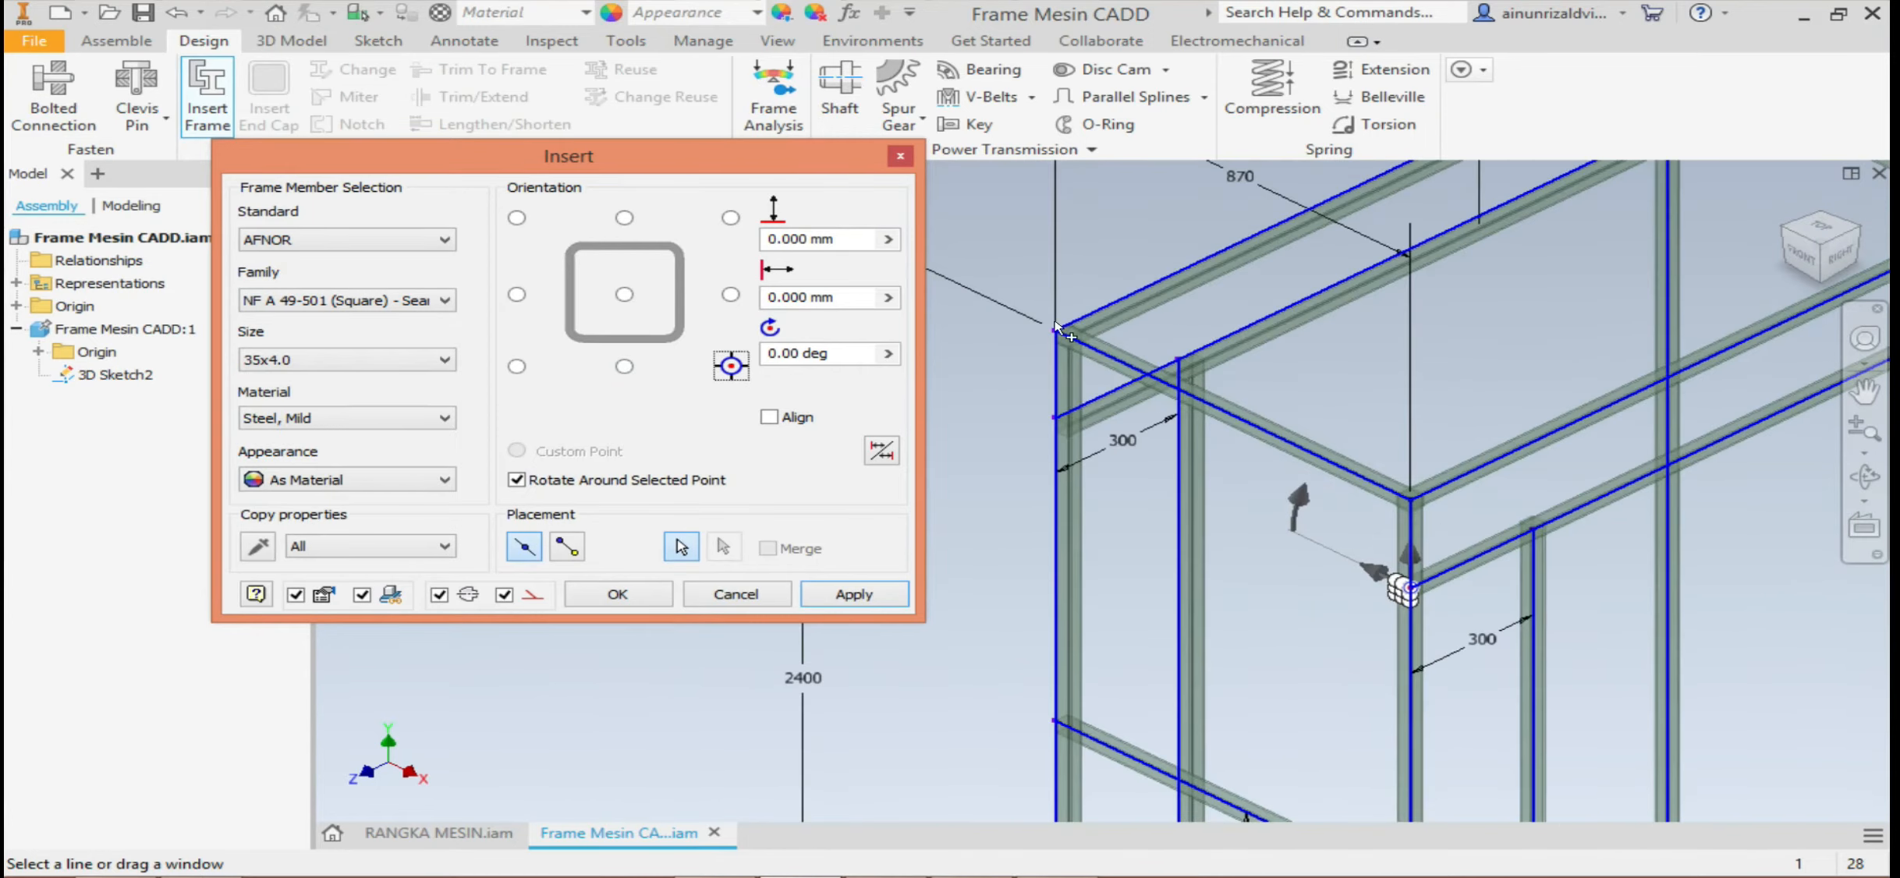
pyautogui.scroll(-4, 1057, 328)
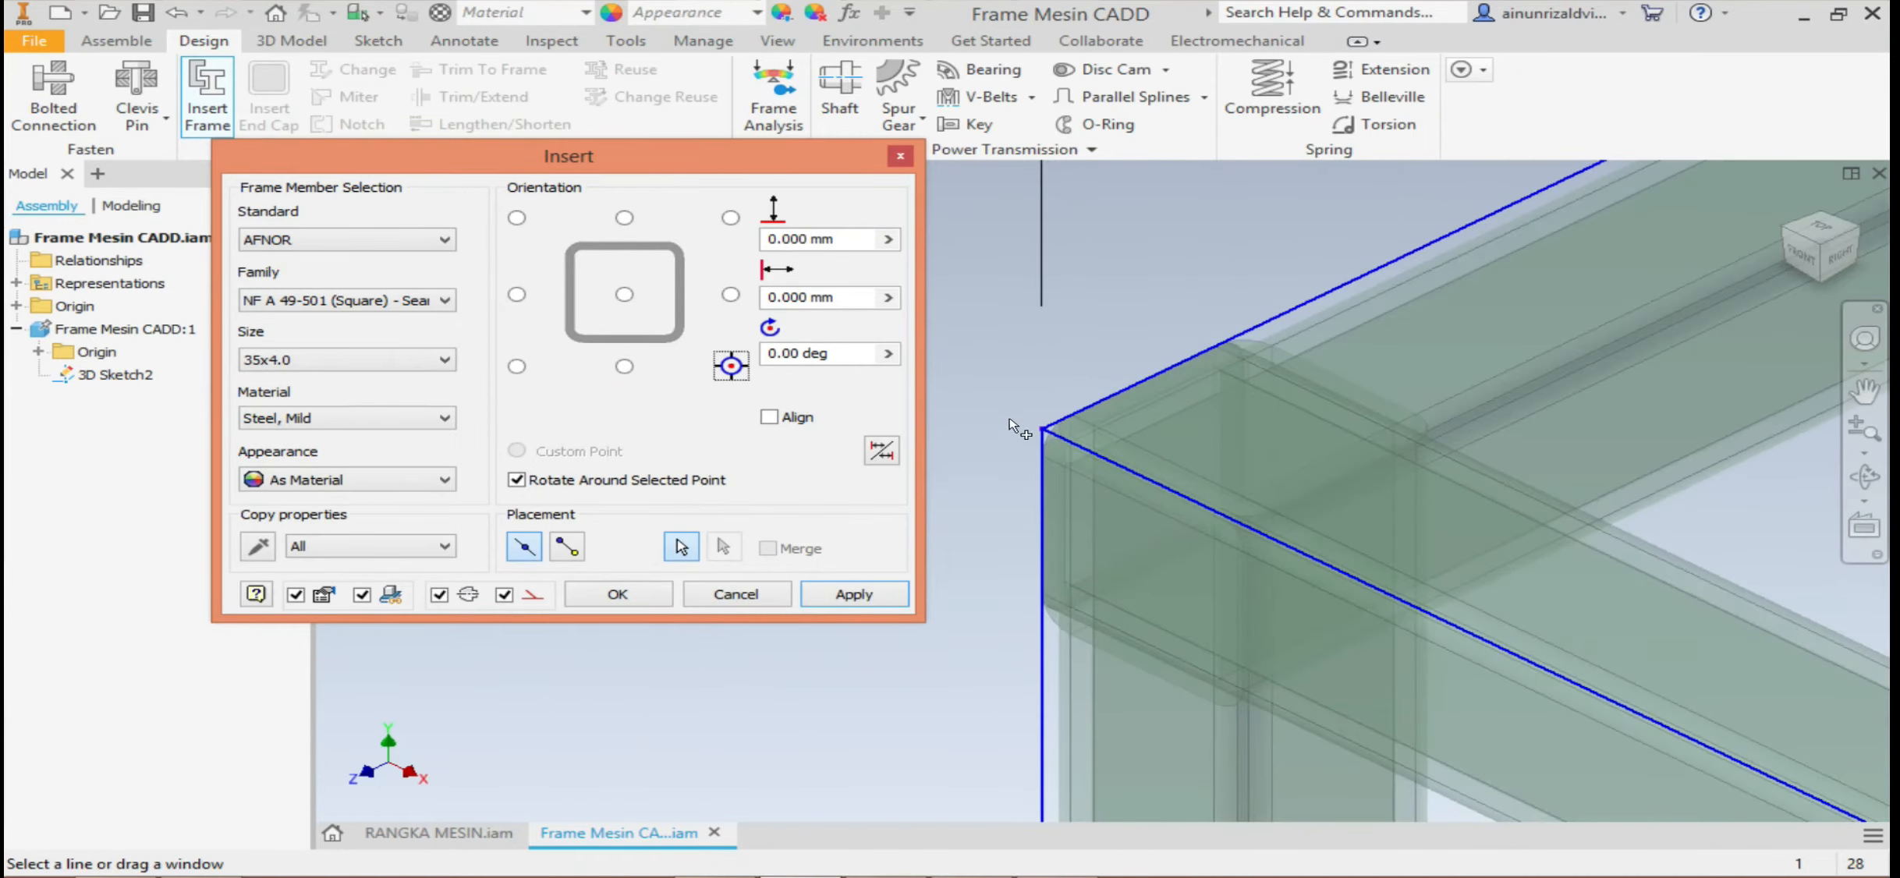
pyautogui.scroll(2, 1014, 437)
pyautogui.scroll(2, 1016, 421)
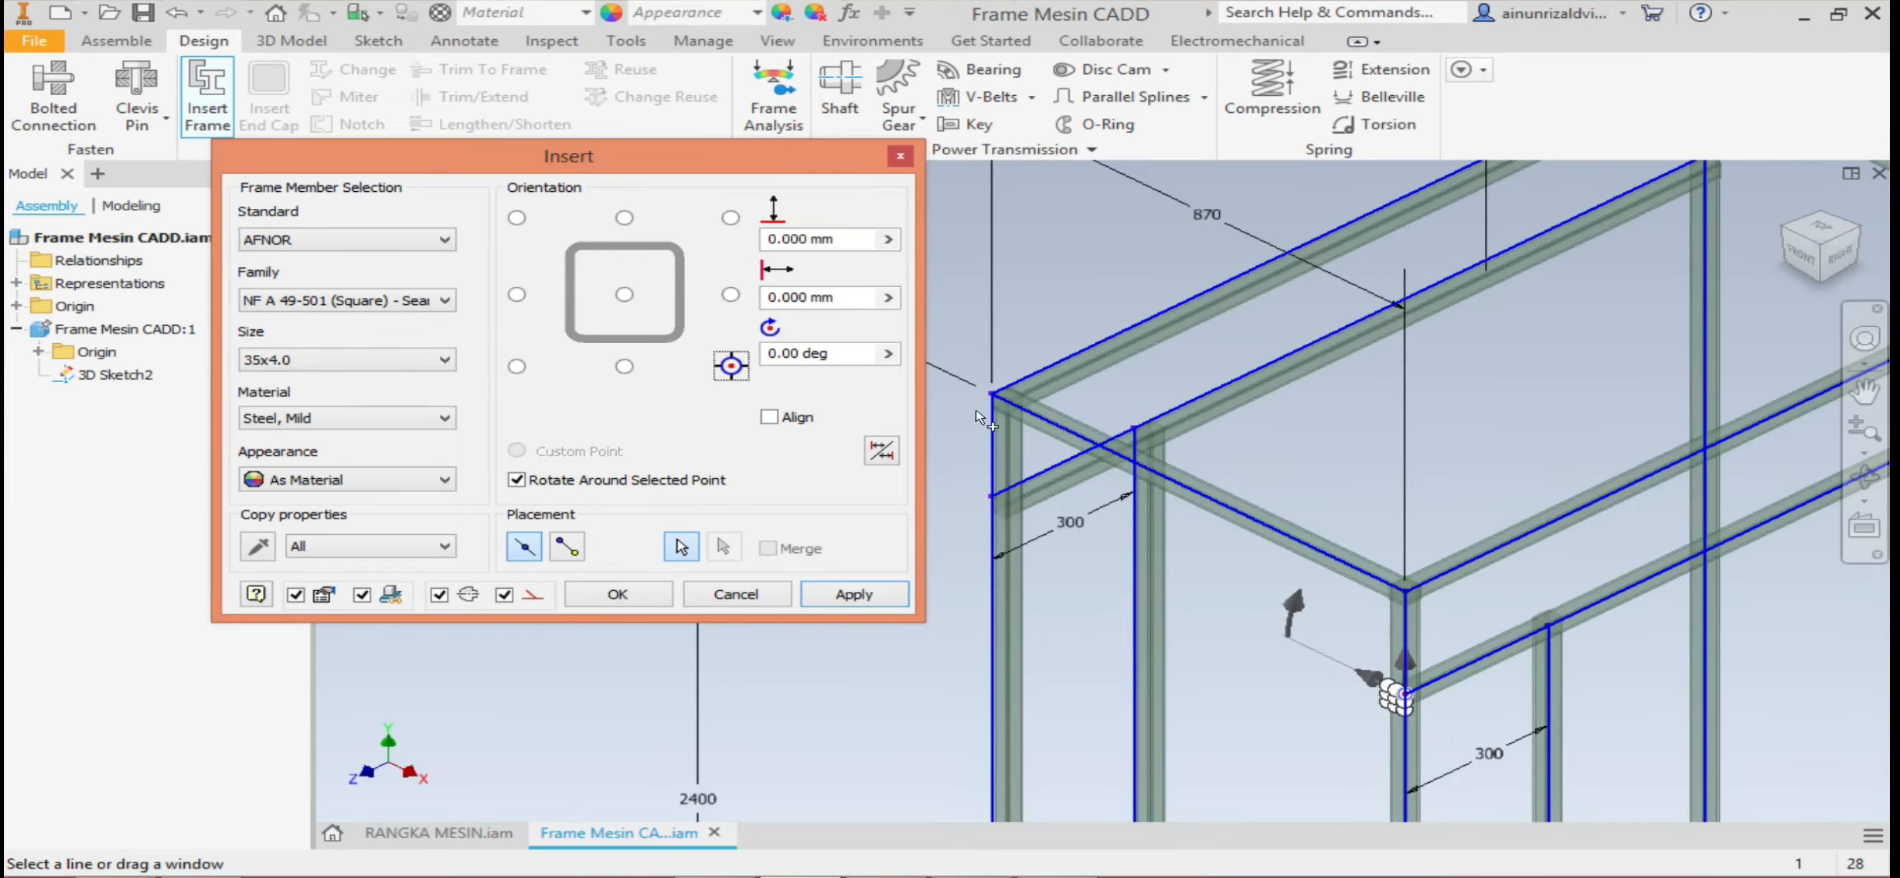
pyautogui.scroll(2, 1014, 378)
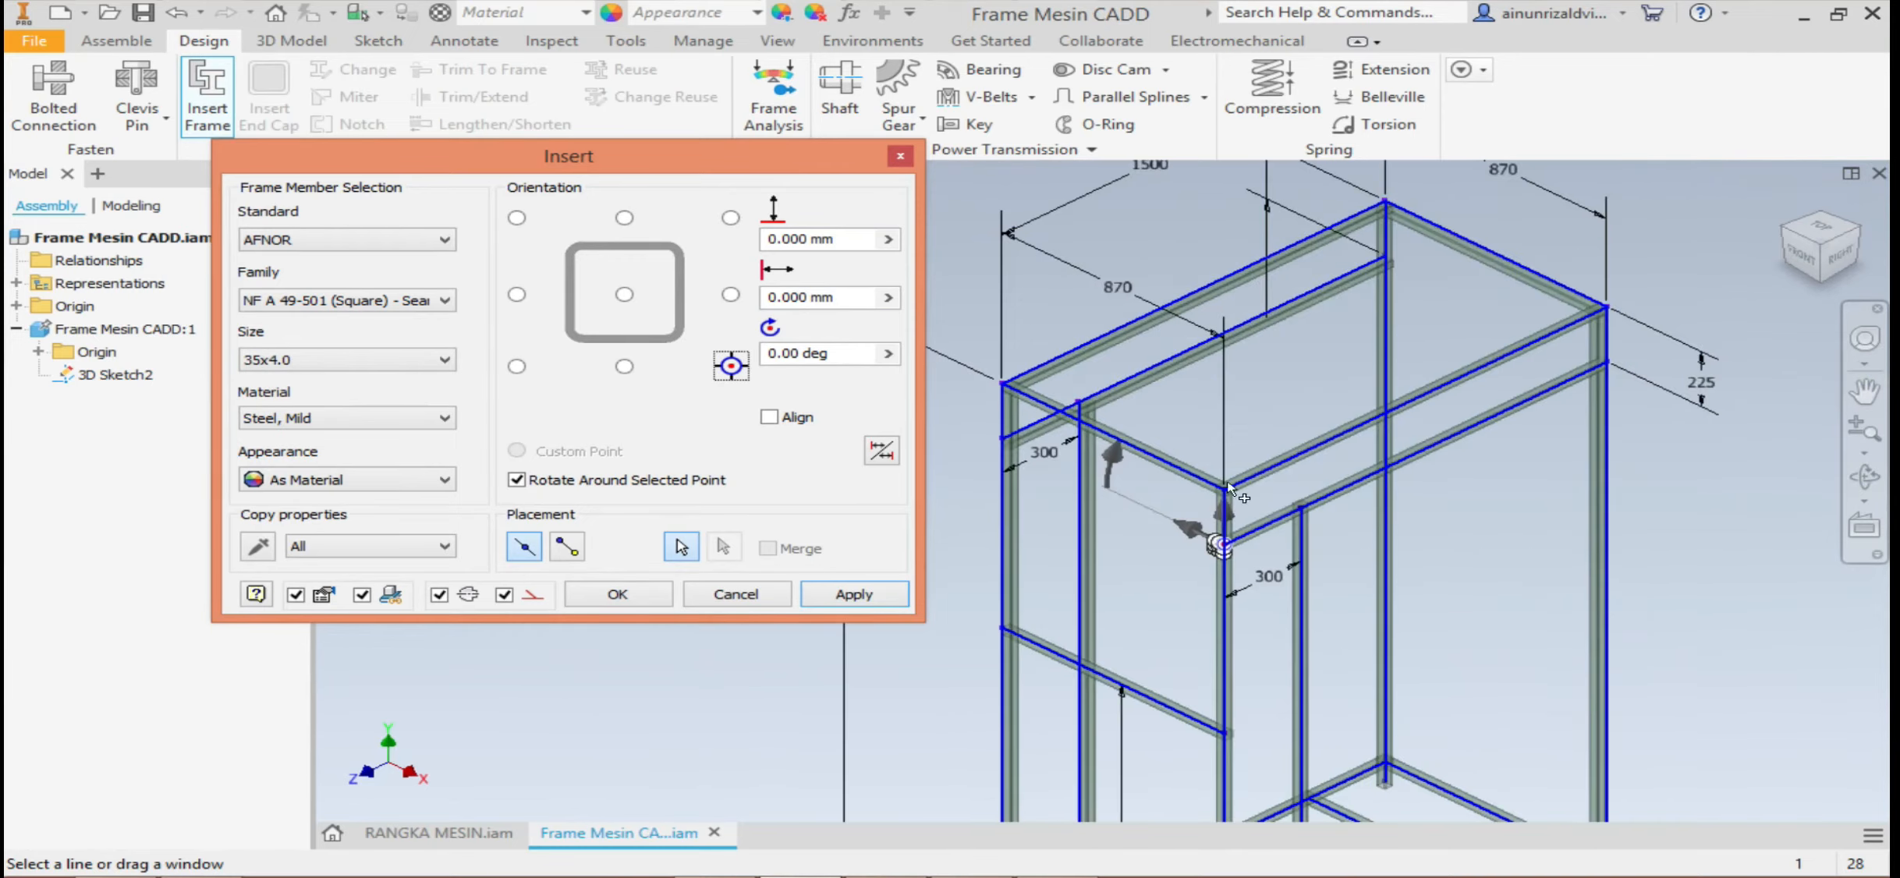
pyautogui.scroll(-3, 1266, 495)
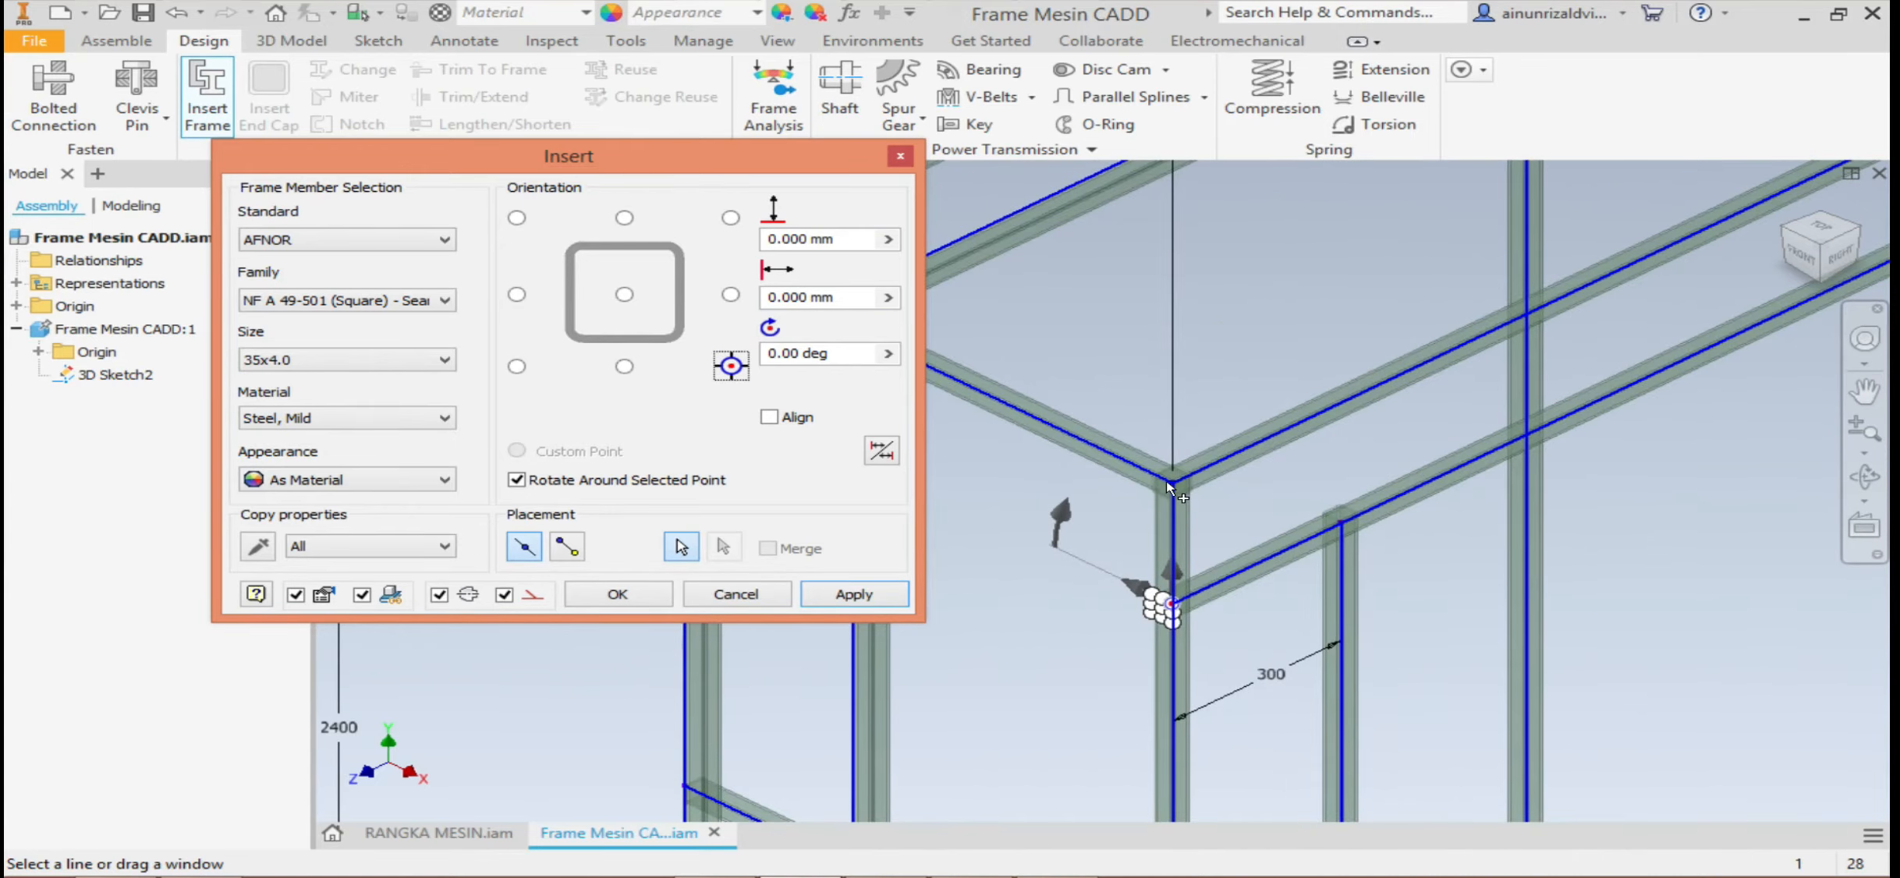
pyautogui.scroll(2, 1170, 488)
pyautogui.scroll(-4, 1186, 475)
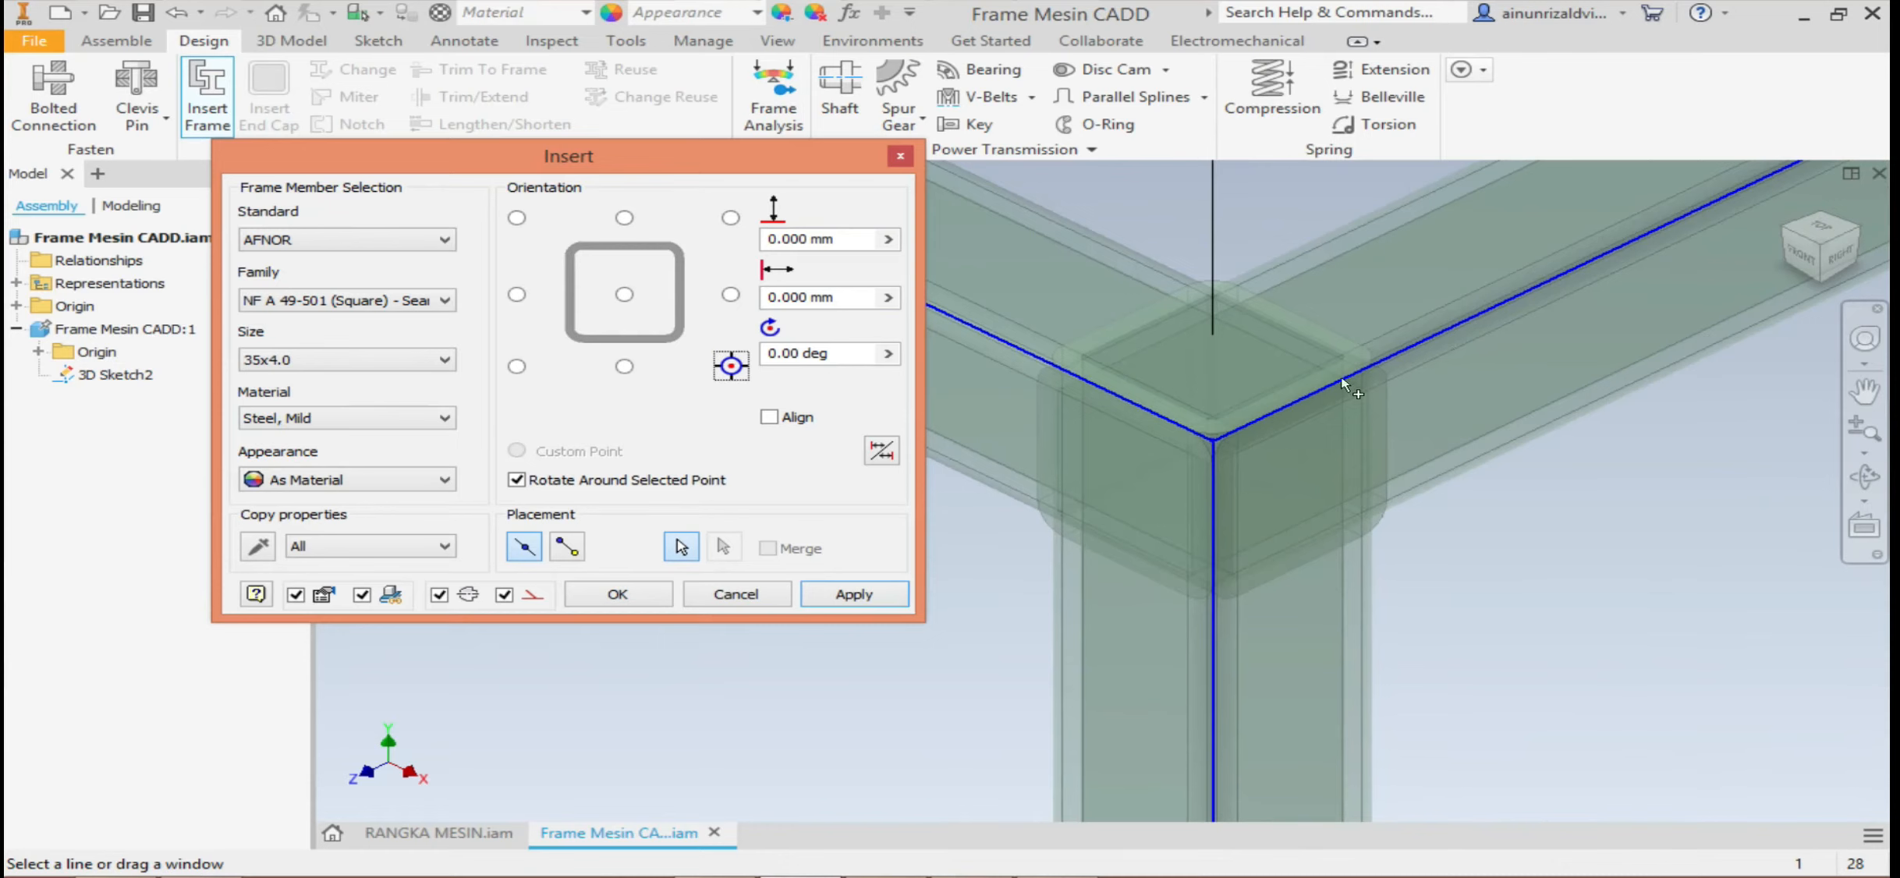
pyautogui.scroll(2, 1288, 425)
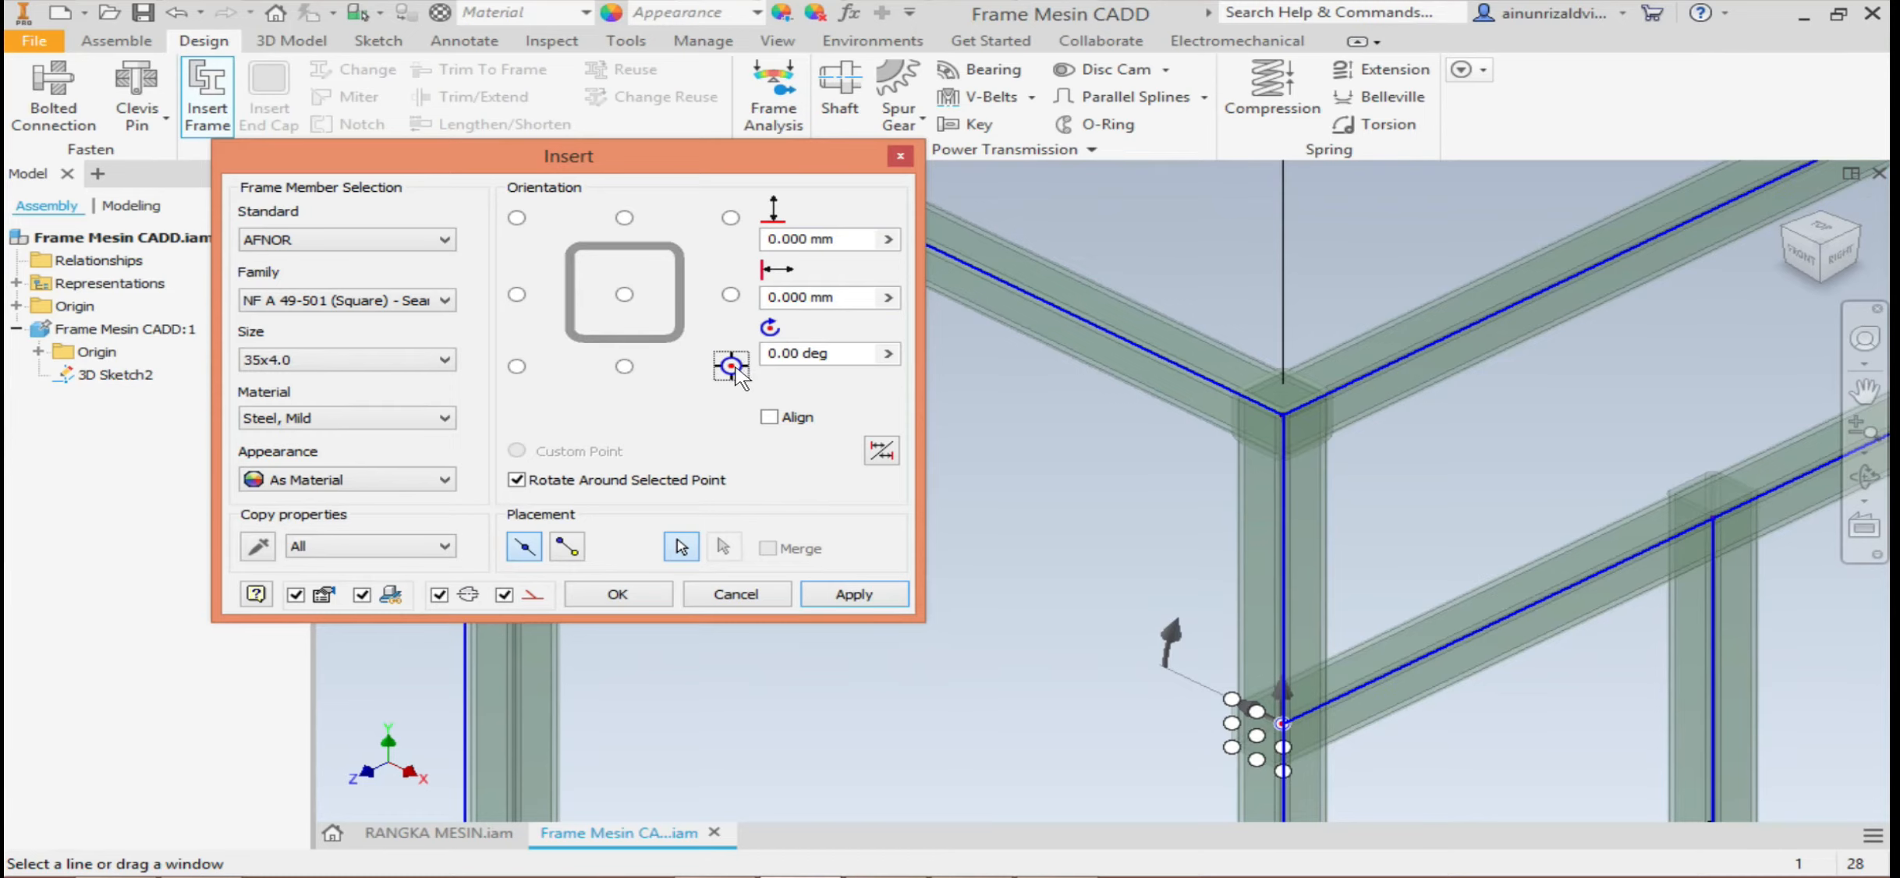
# Insert the 35x4.0 tubes along the selected lines, accepting the default frame, skeleton and member file names, and finish the command
pyautogui.click(840, 597)
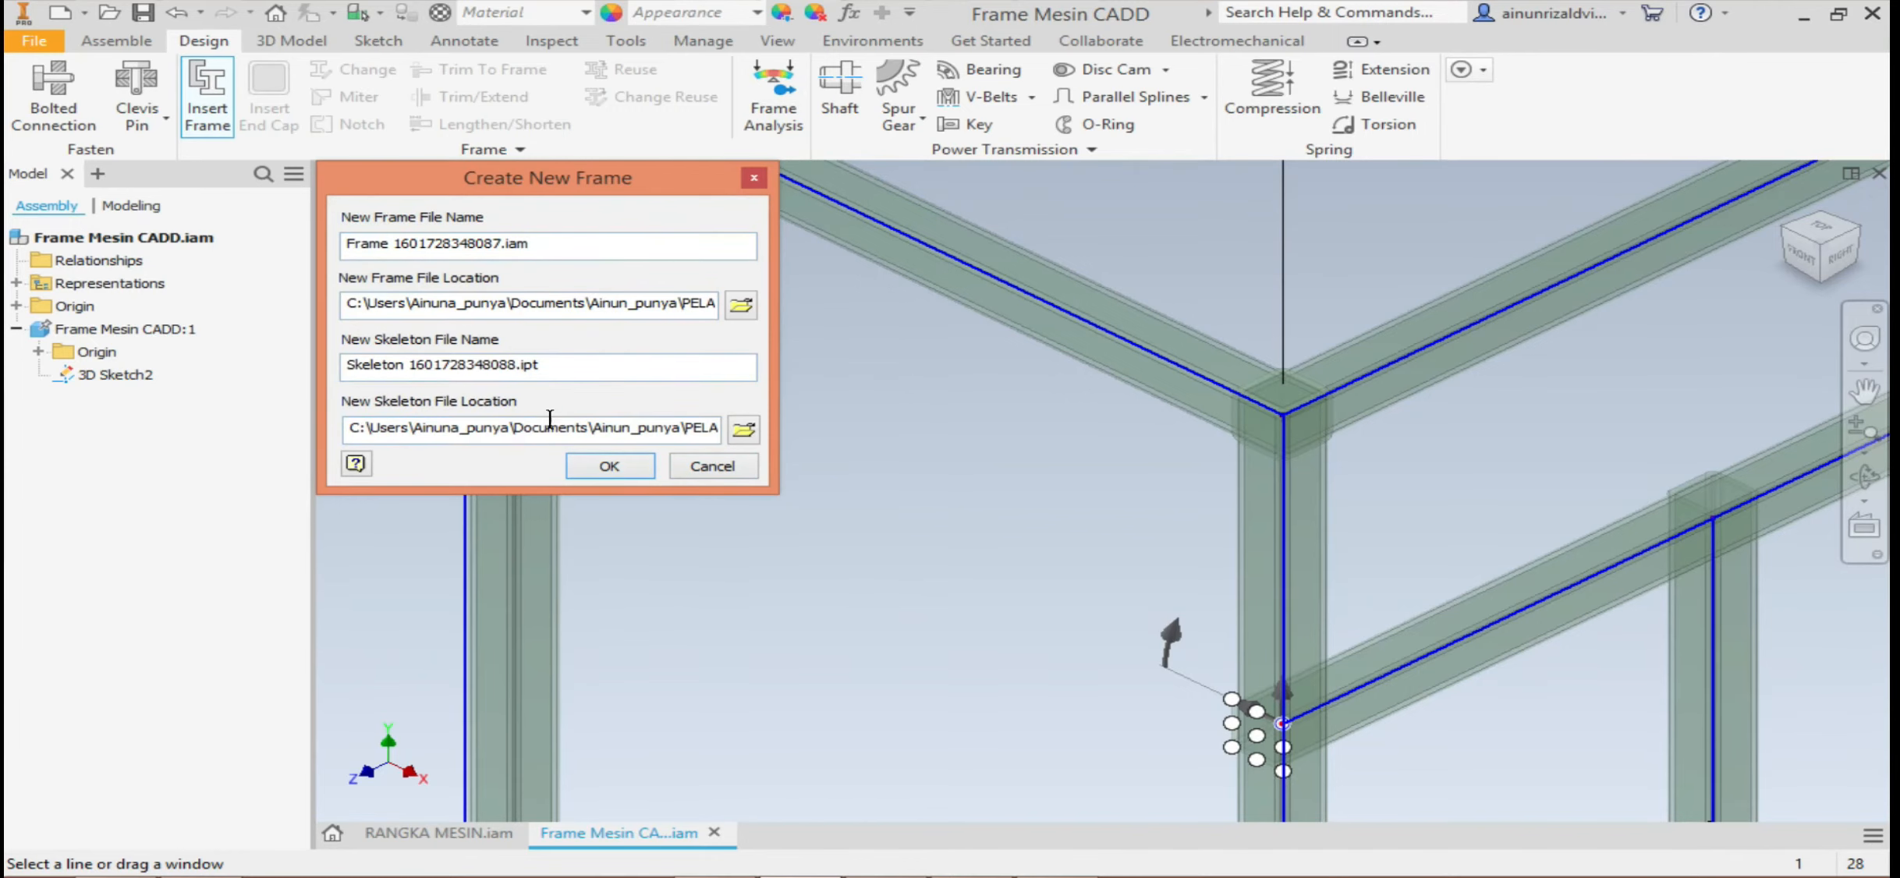
pyautogui.click(609, 466)
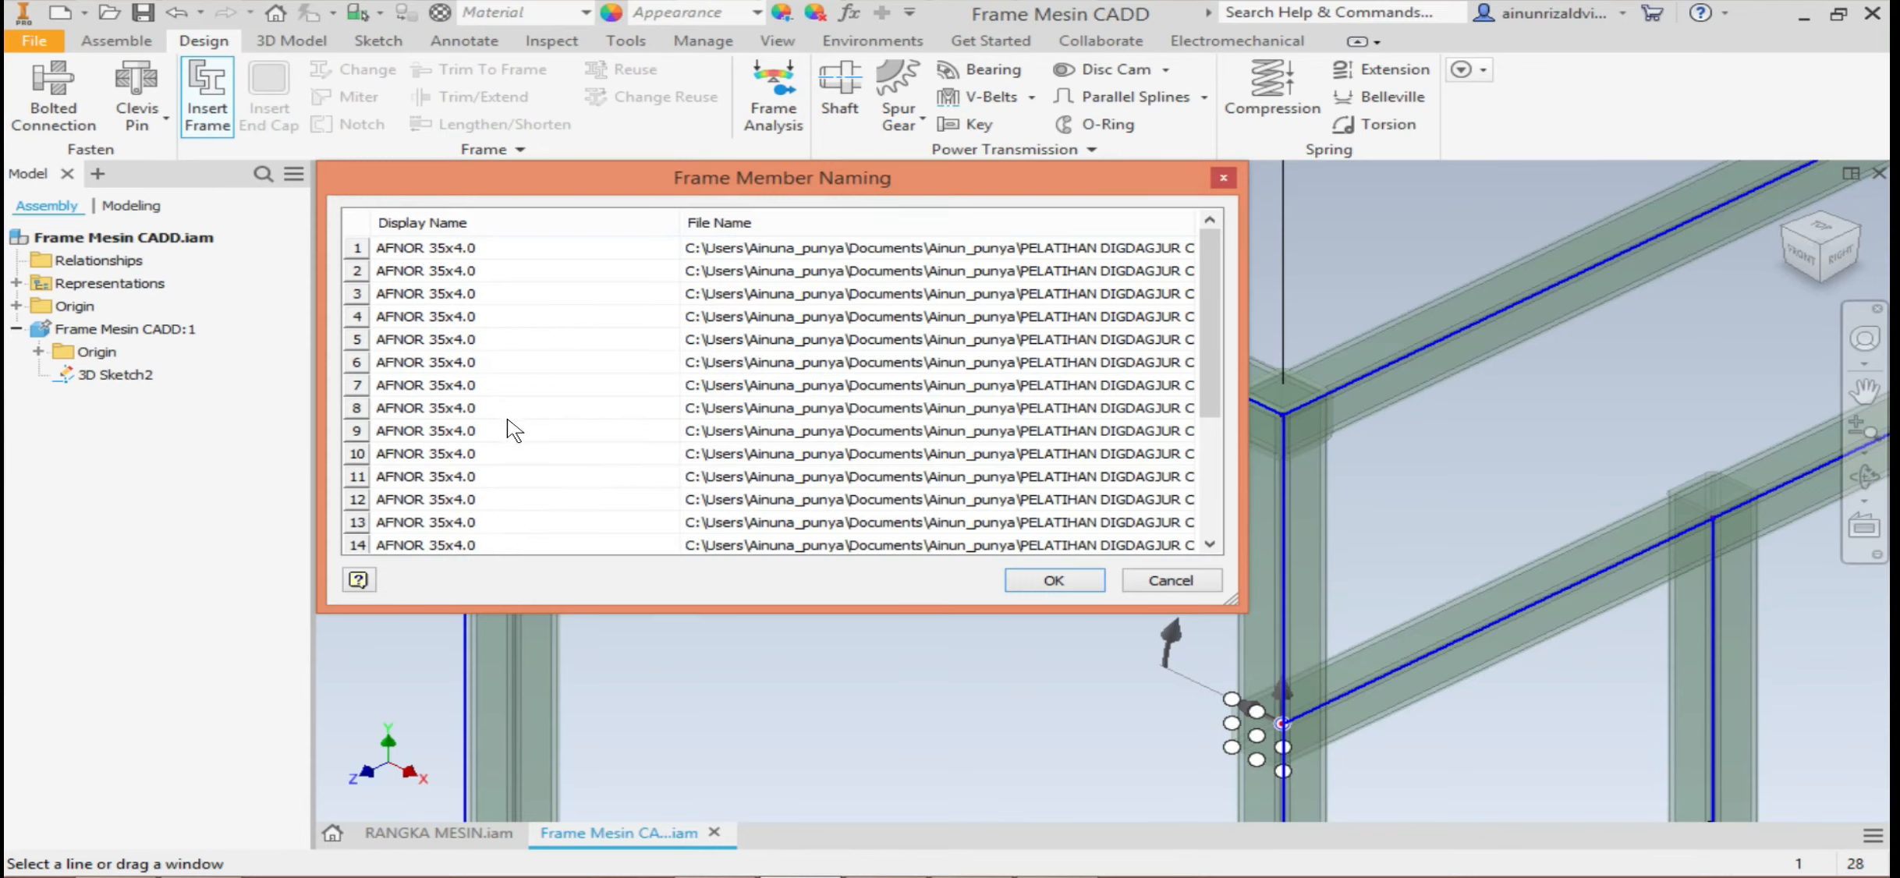
pyautogui.moveTo(1203, 416); pyautogui.dragTo(1205, 545)
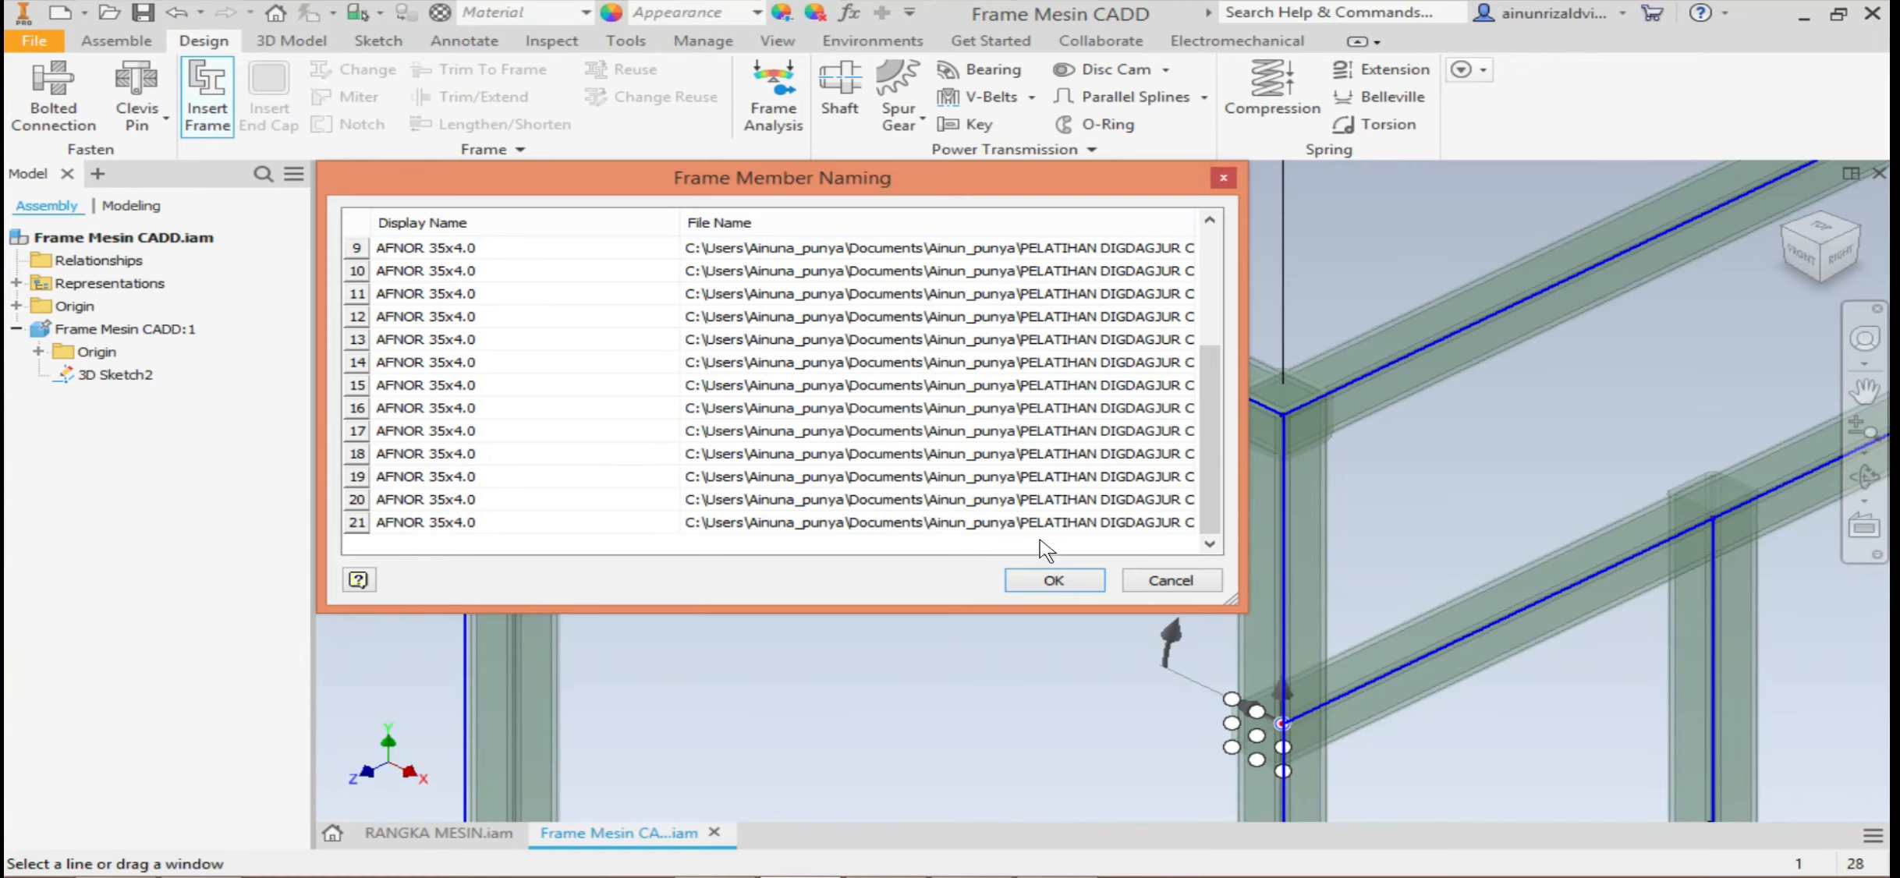
pyautogui.click(1055, 581)
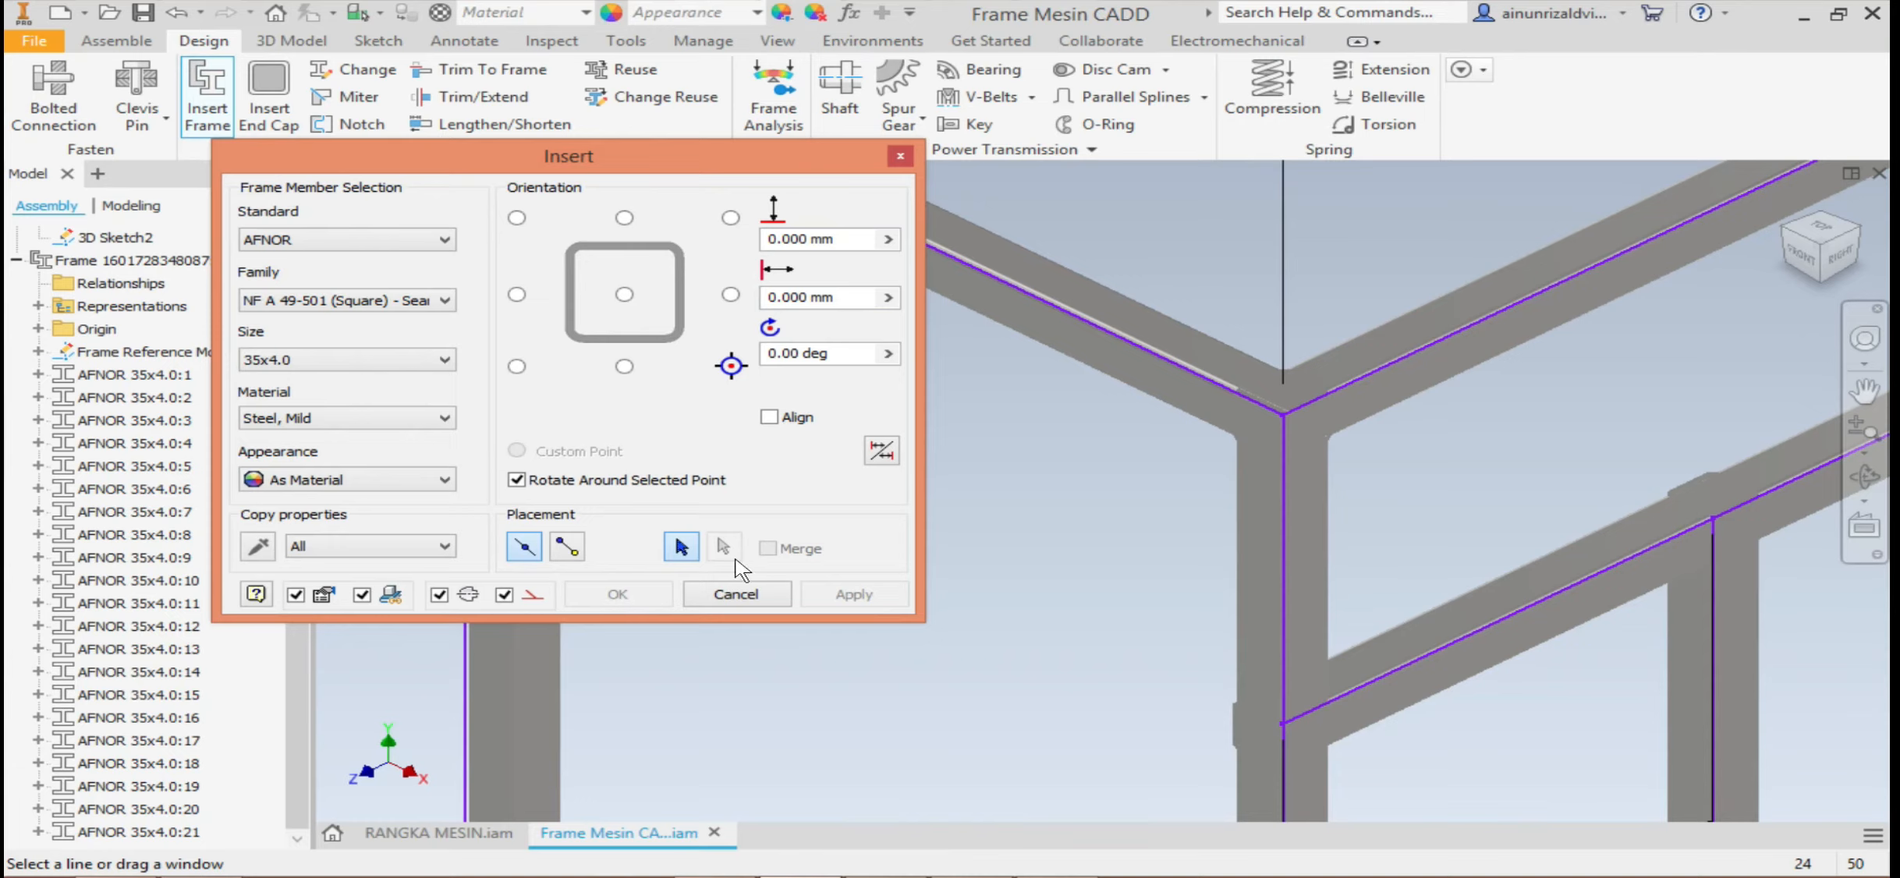
pyautogui.click(735, 593)
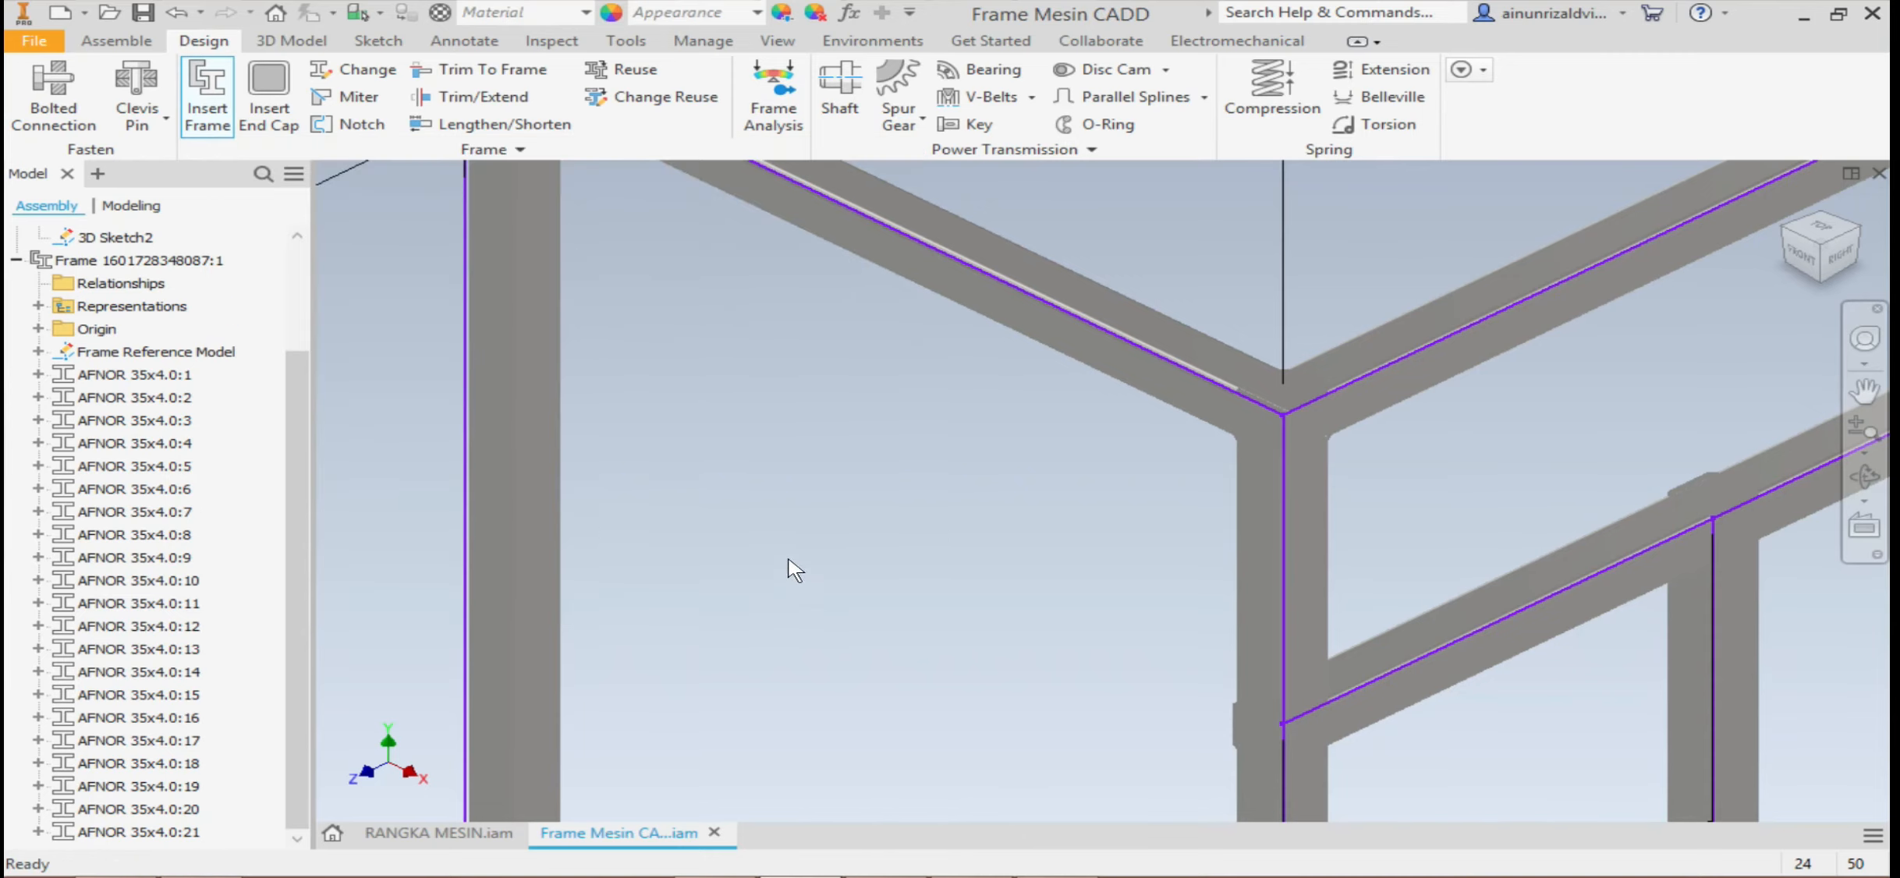
# Examine the inserted frame members and their joints at the base and upper part of the frame
pyautogui.scroll(5, 788, 563)
pyautogui.scroll(4, 962, 546)
pyautogui.scroll(-6, 1006, 632)
pyautogui.click(1006, 632)
pyautogui.scroll(-4, 1252, 471)
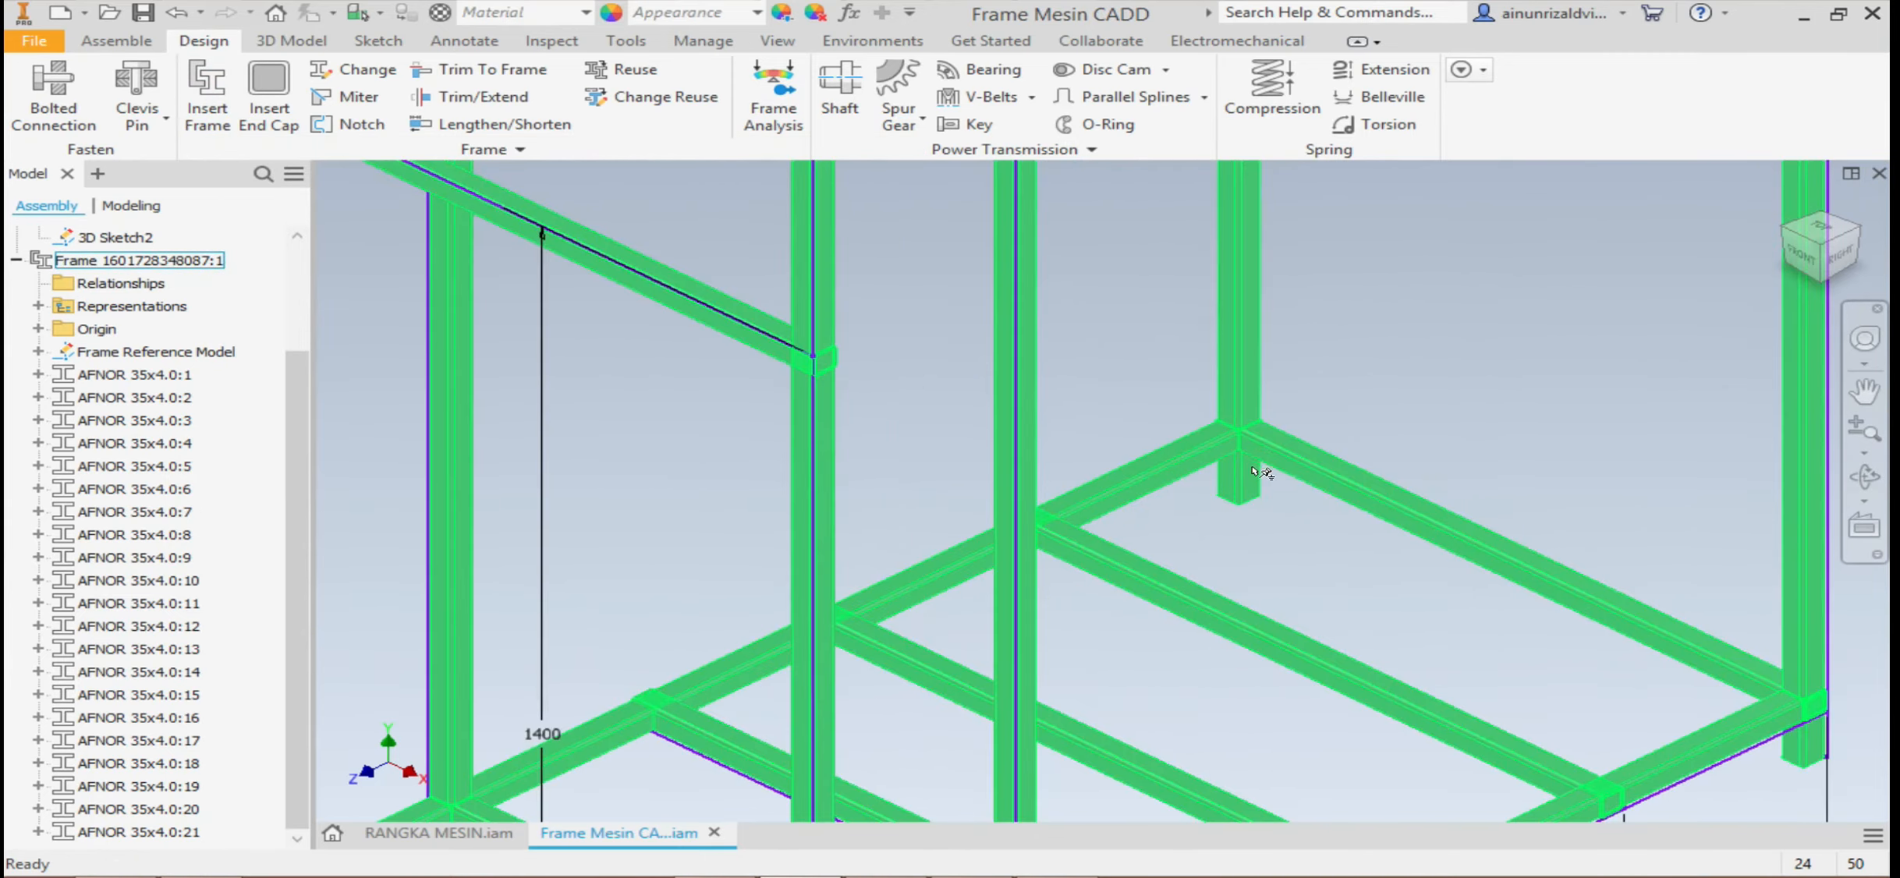
pyautogui.click(1223, 509)
pyautogui.scroll(6, 1222, 509)
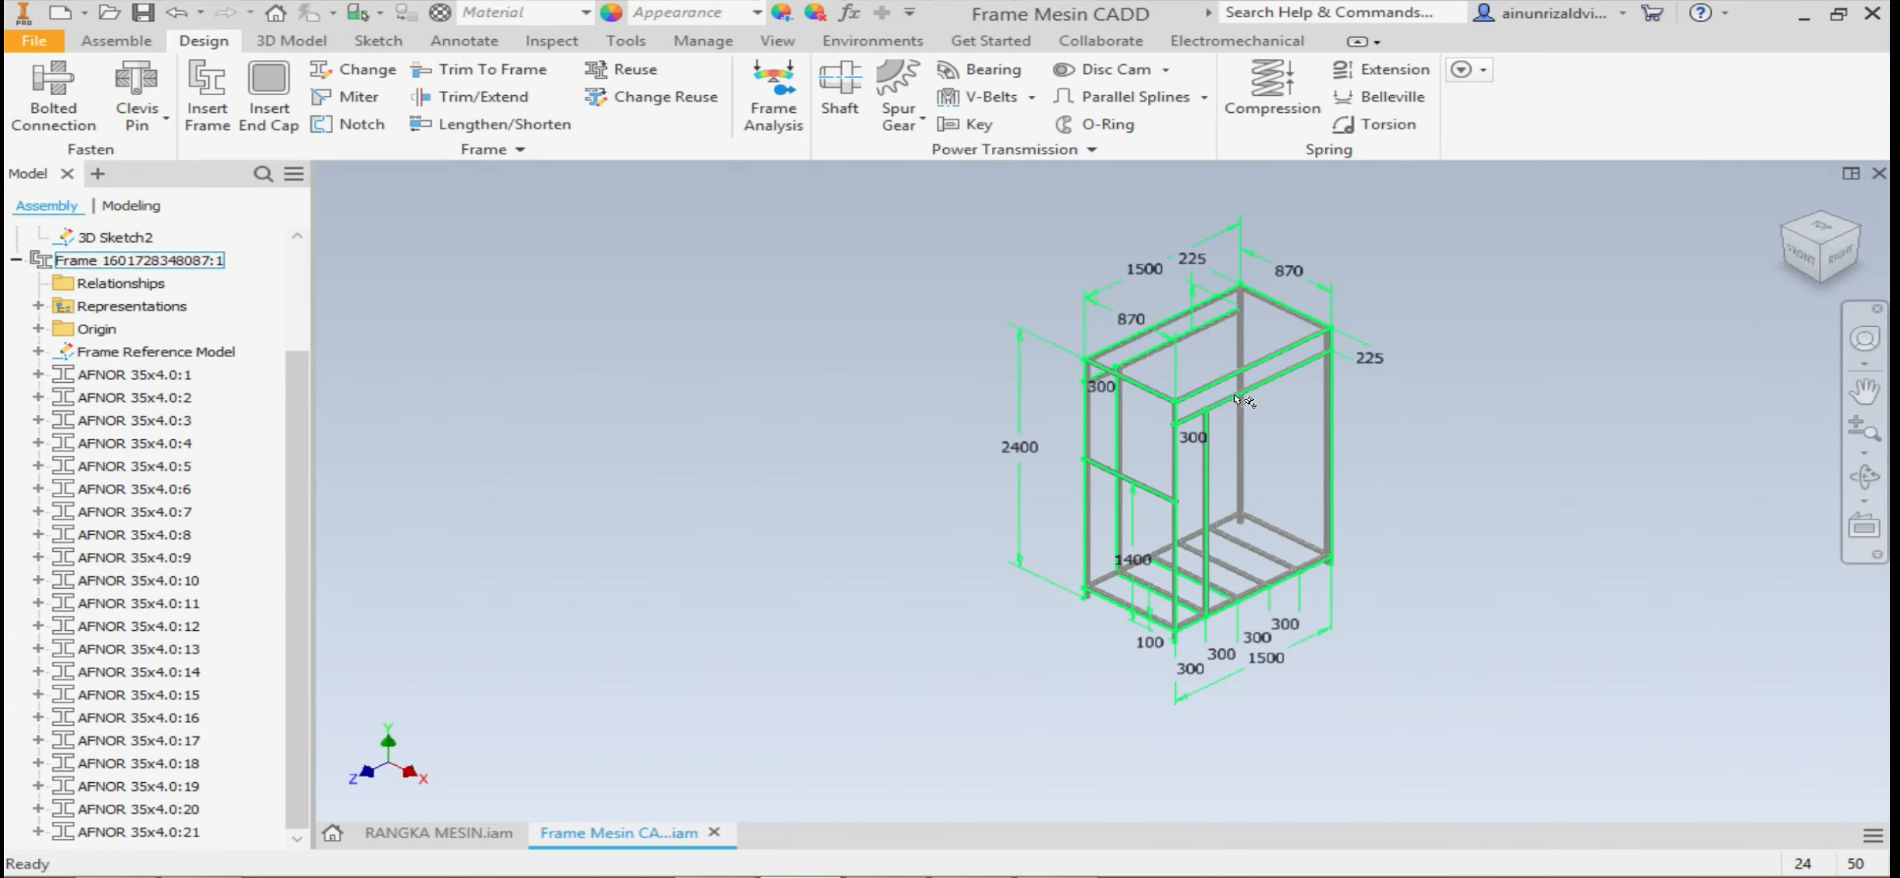
pyautogui.scroll(-3, 1361, 410)
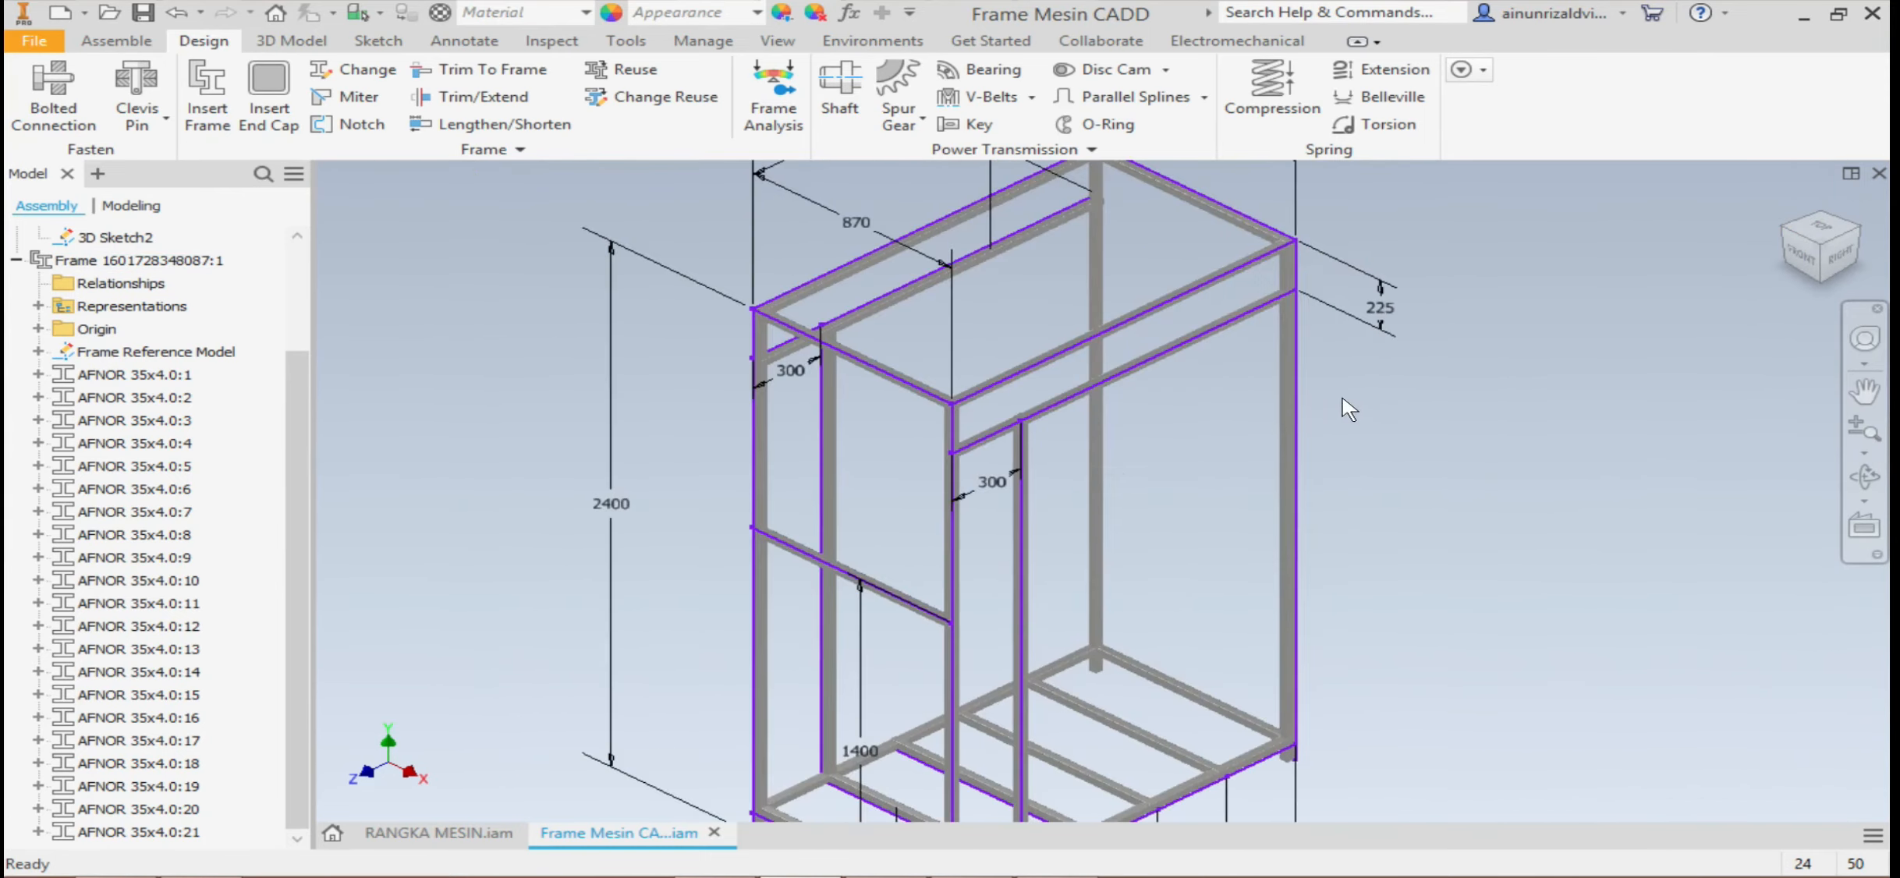
pyautogui.scroll(3, 1147, 570)
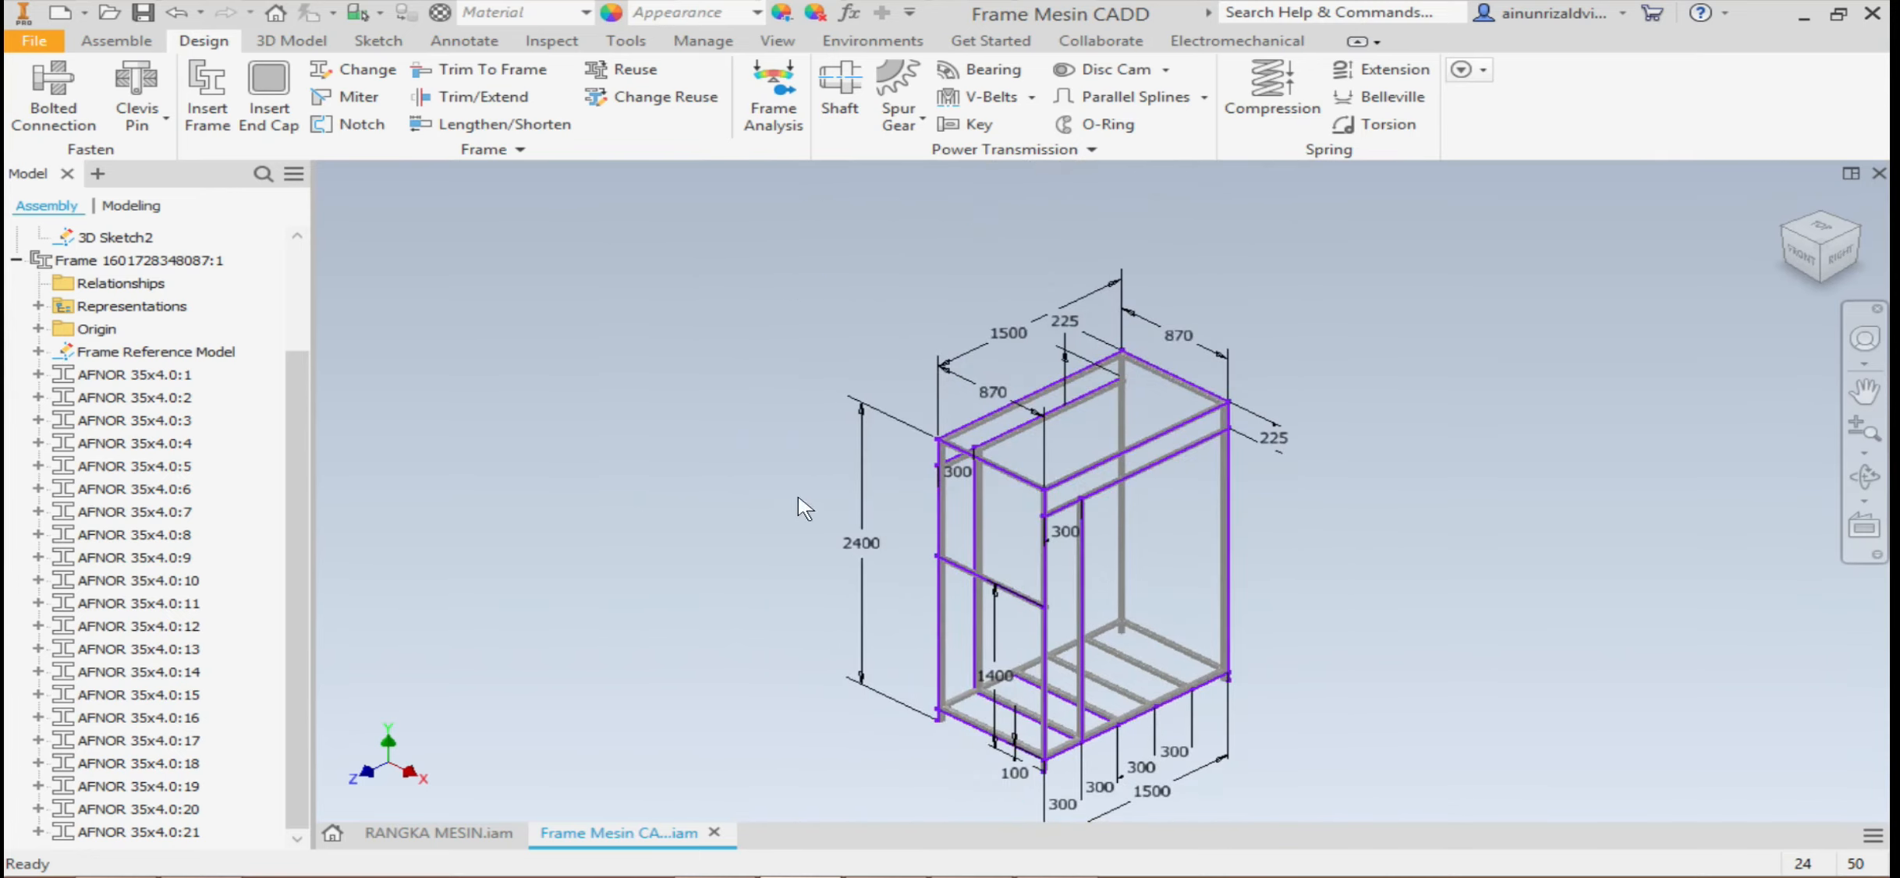
pyautogui.scroll(-4, 1062, 567)
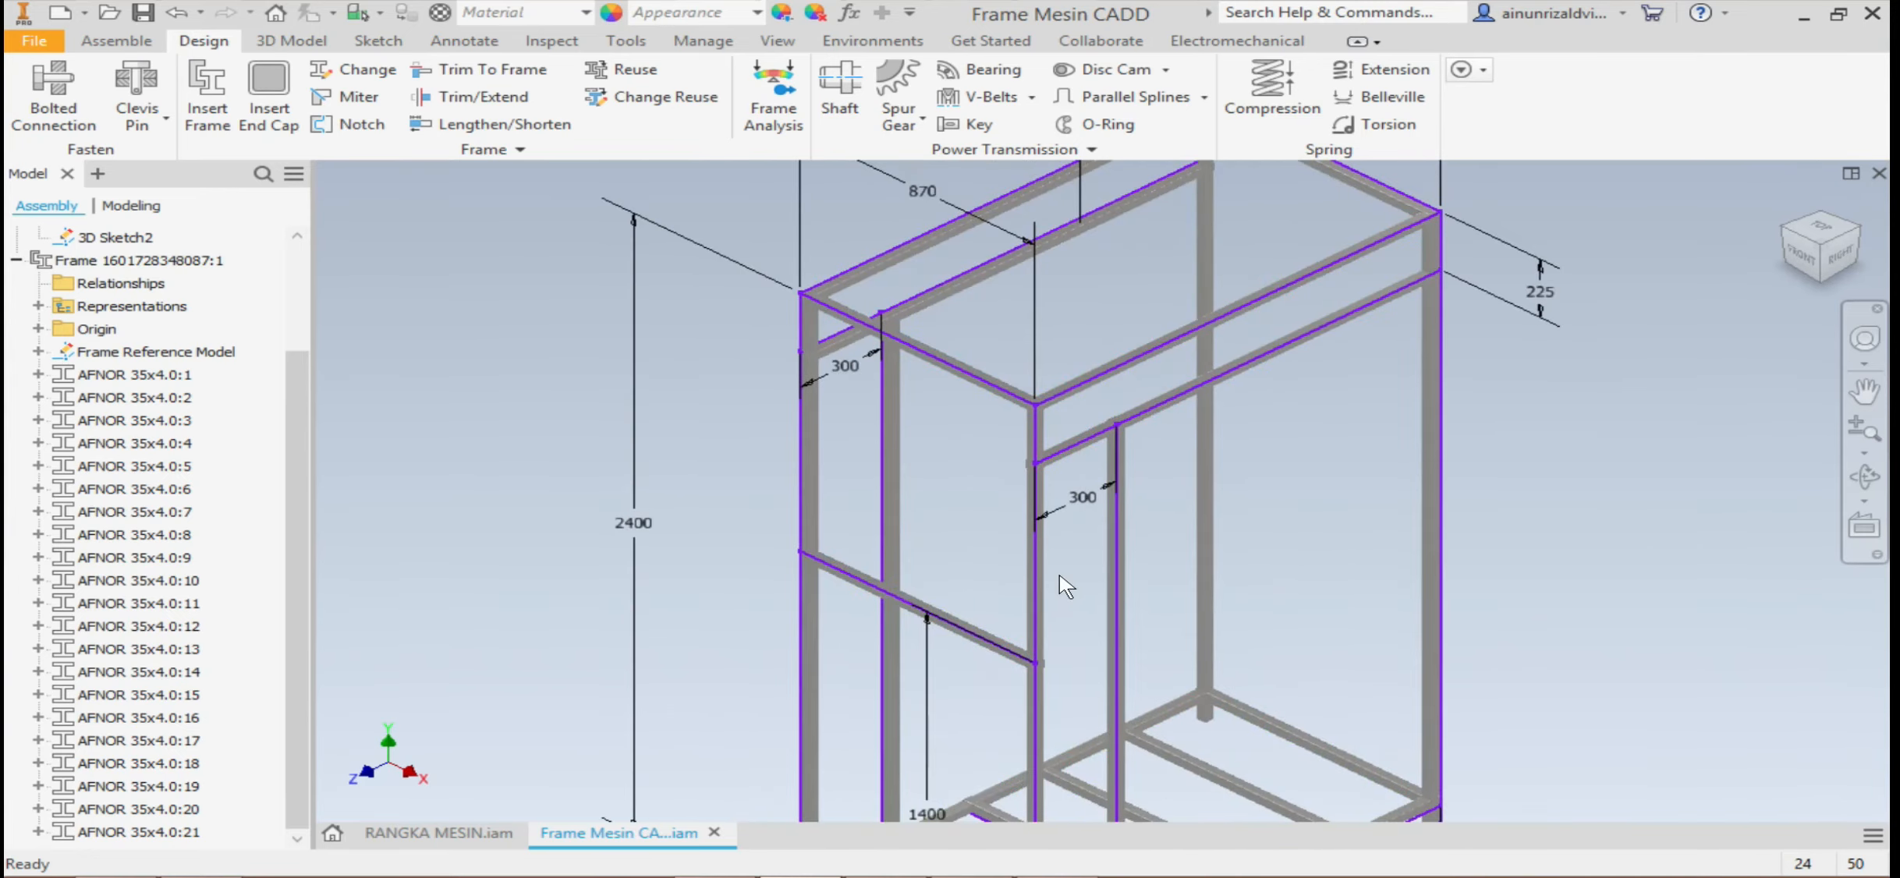
pyautogui.scroll(4, 1065, 577)
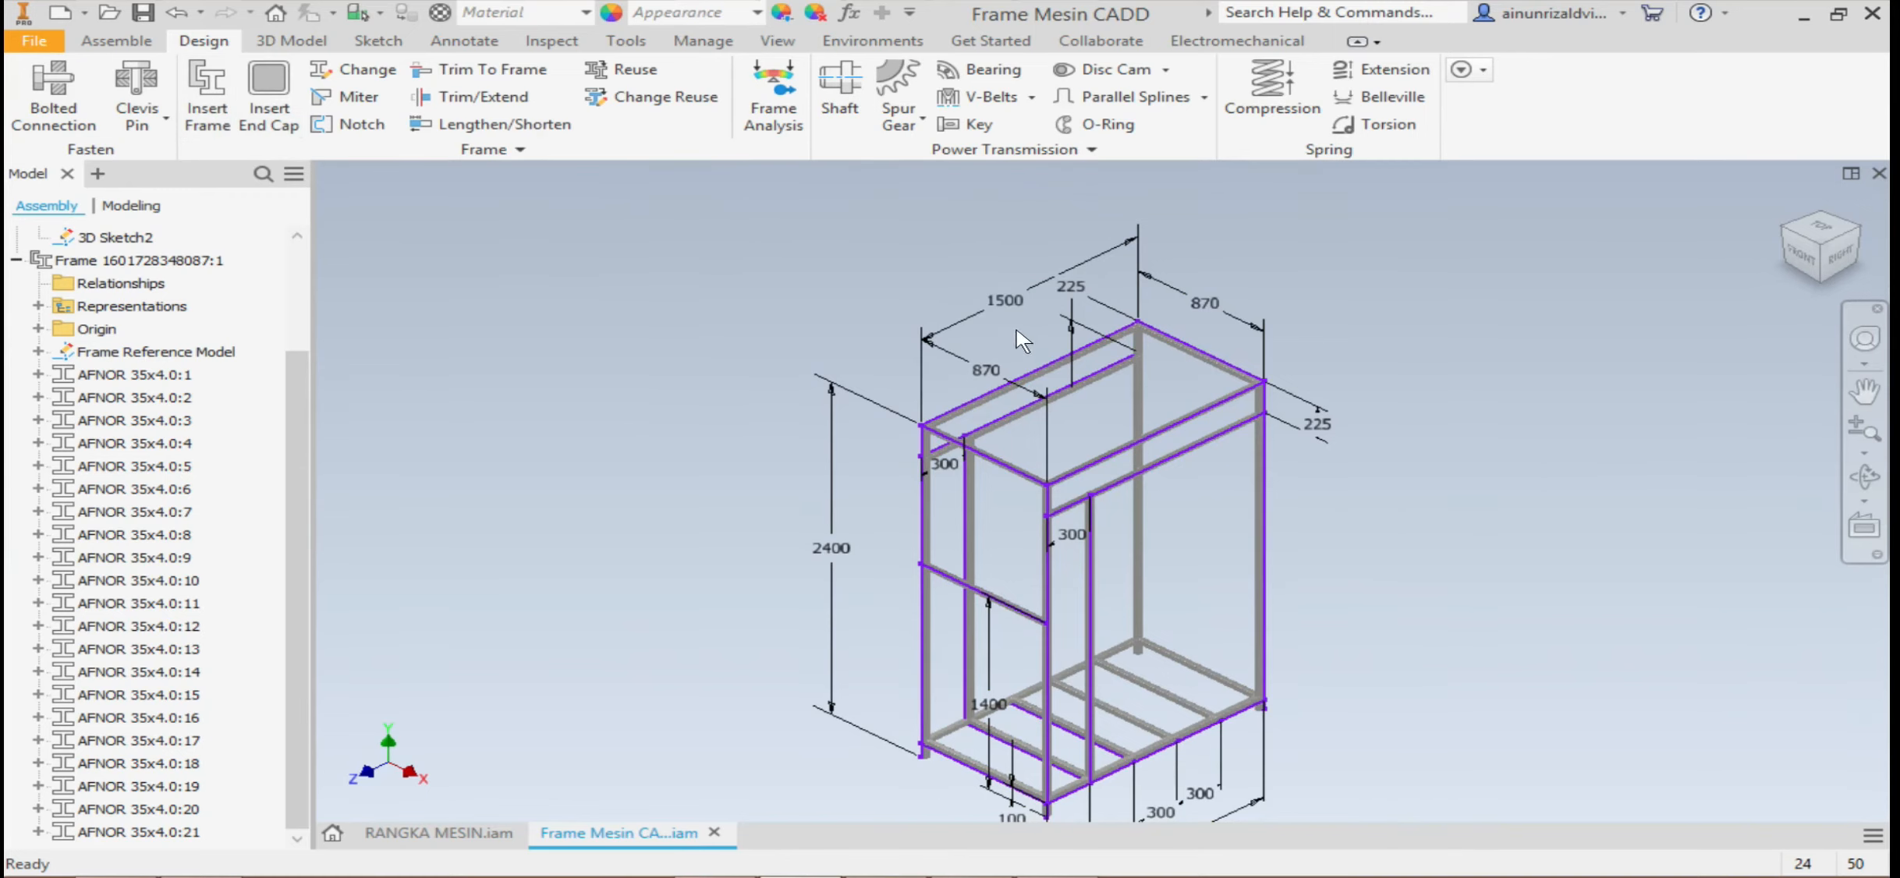
# Examine the tube joints at the frame's upper front corner and where the side rail meets the uprights
pyautogui.scroll(-1, 1006, 398)
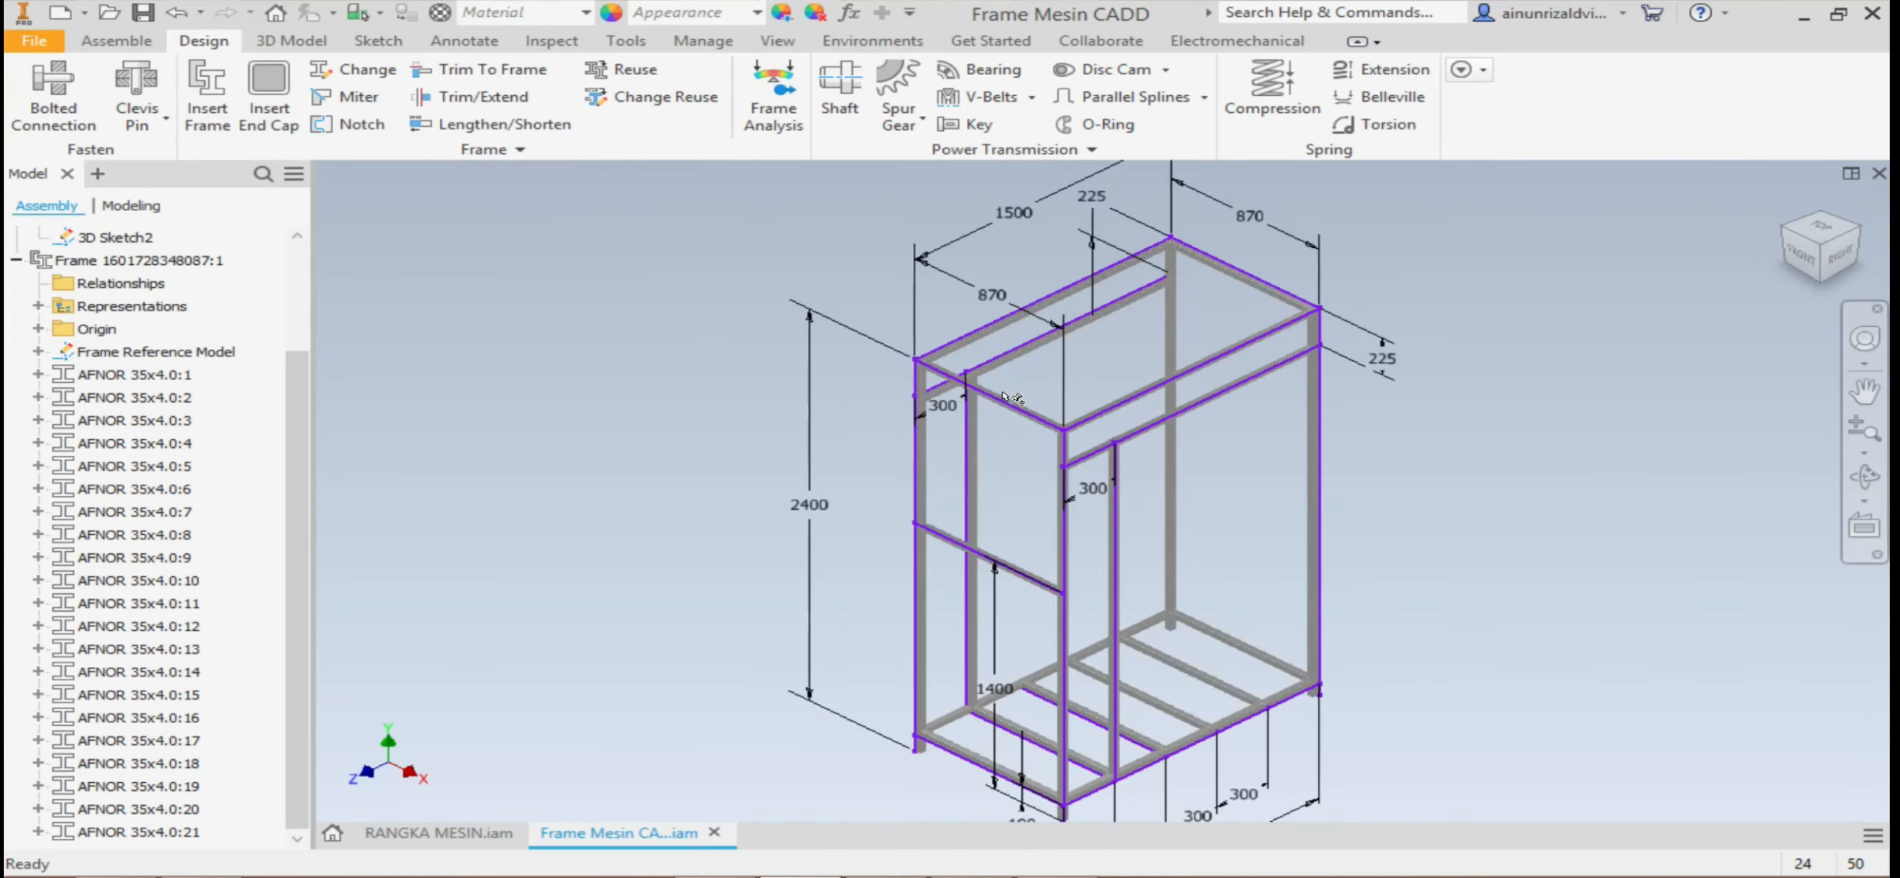
pyautogui.scroll(-3, 1006, 397)
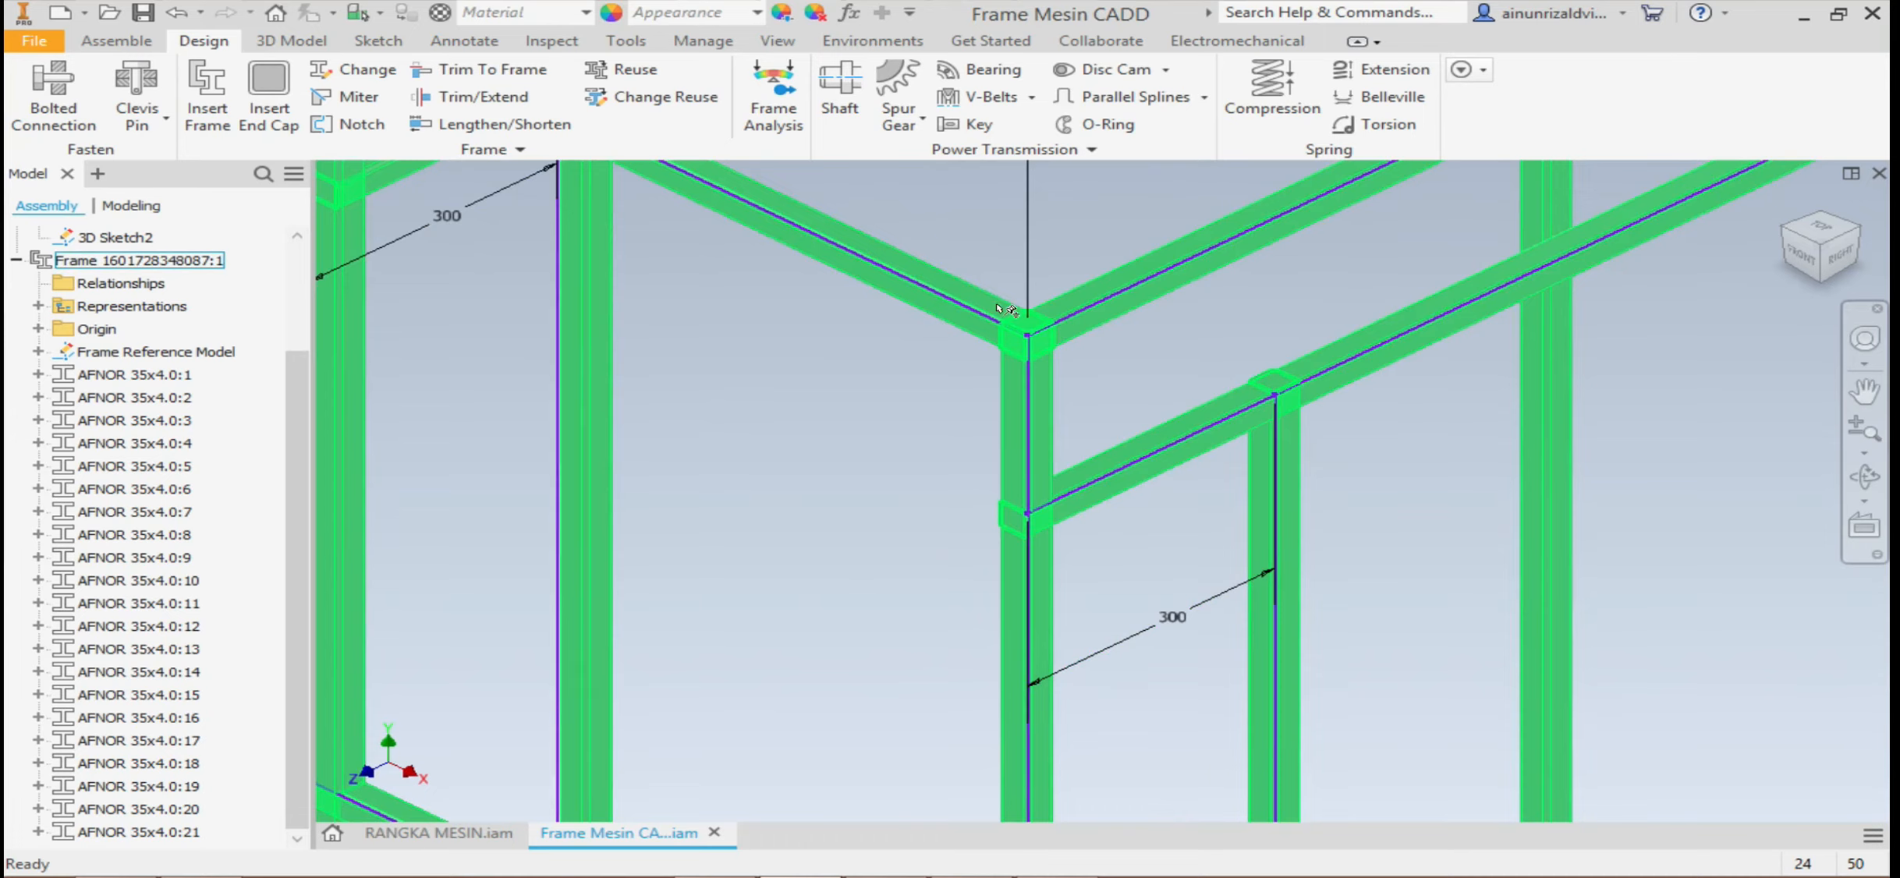
pyautogui.scroll(-2, 1018, 335)
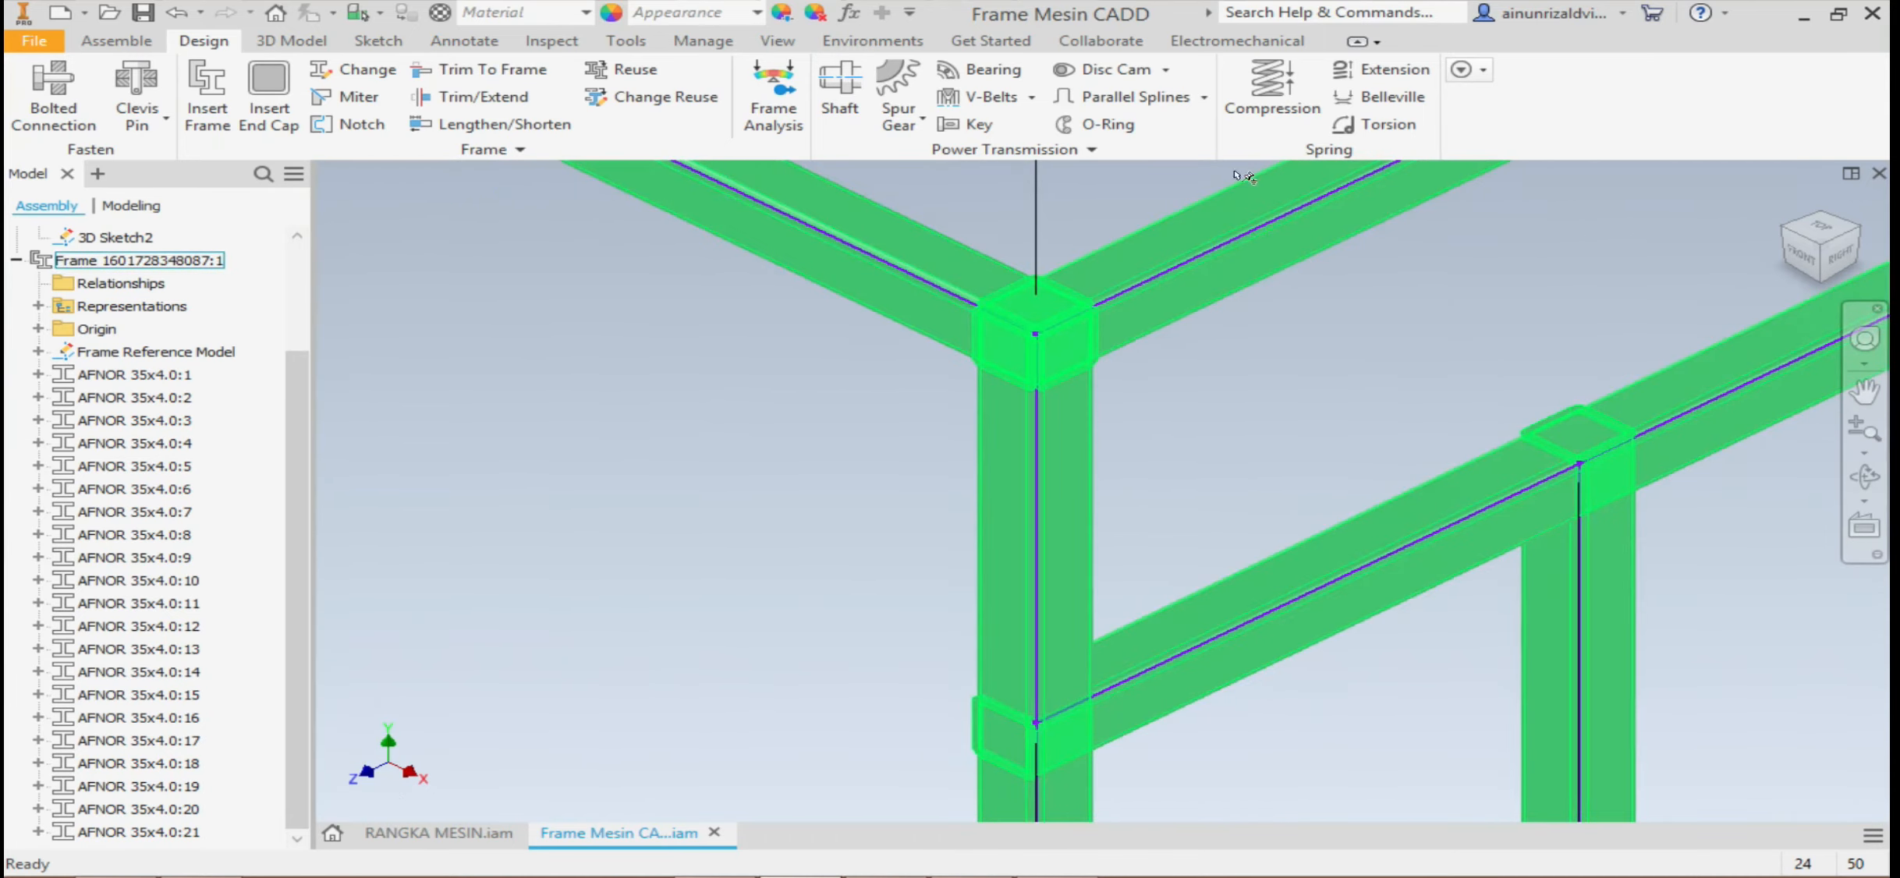
pyautogui.scroll(2, 1167, 340)
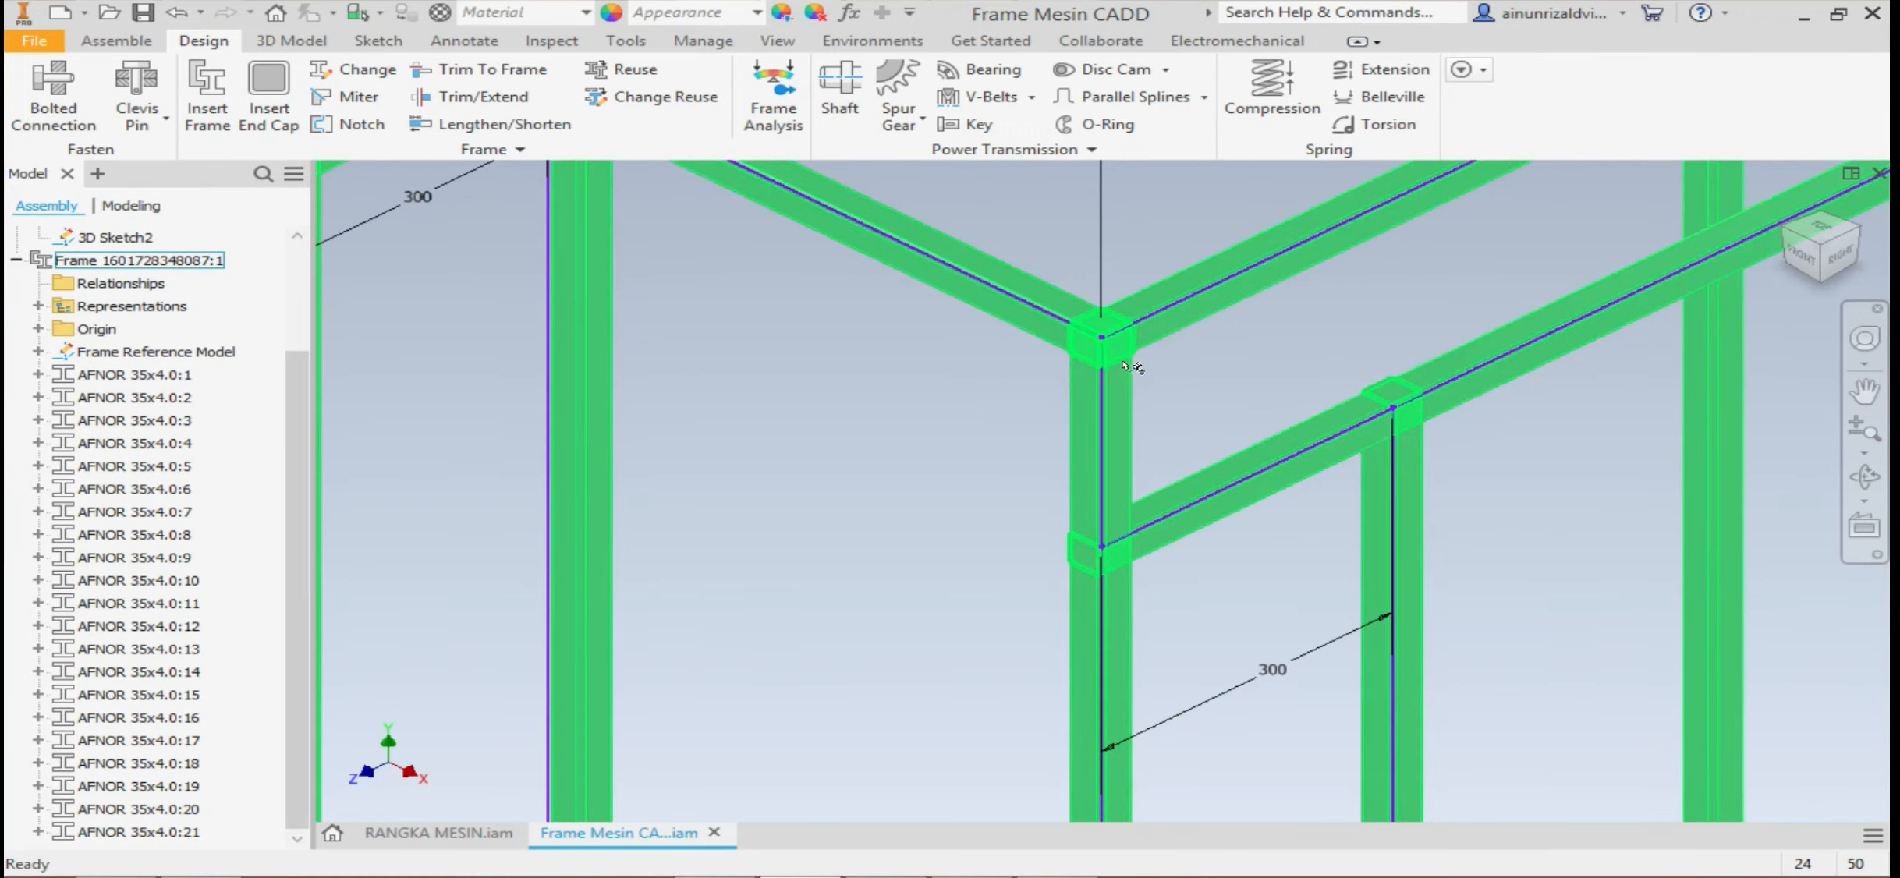
pyautogui.scroll(2, 1248, 425)
pyautogui.scroll(2, 1217, 453)
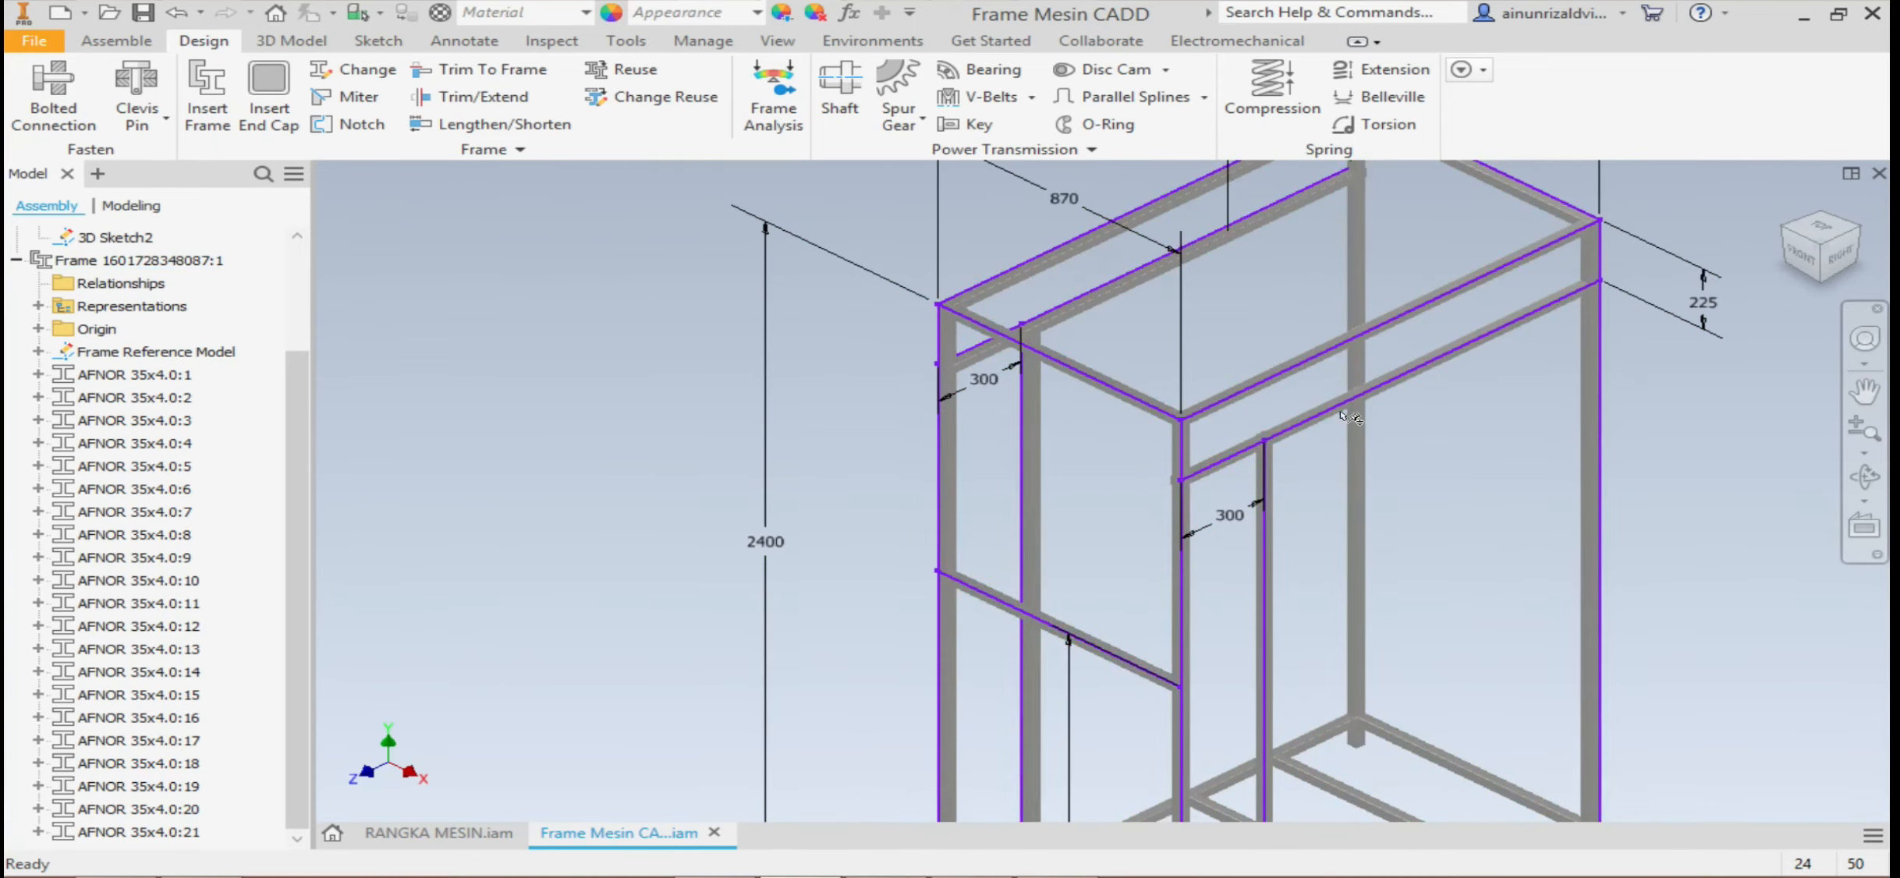
pyautogui.scroll(2, 1073, 409)
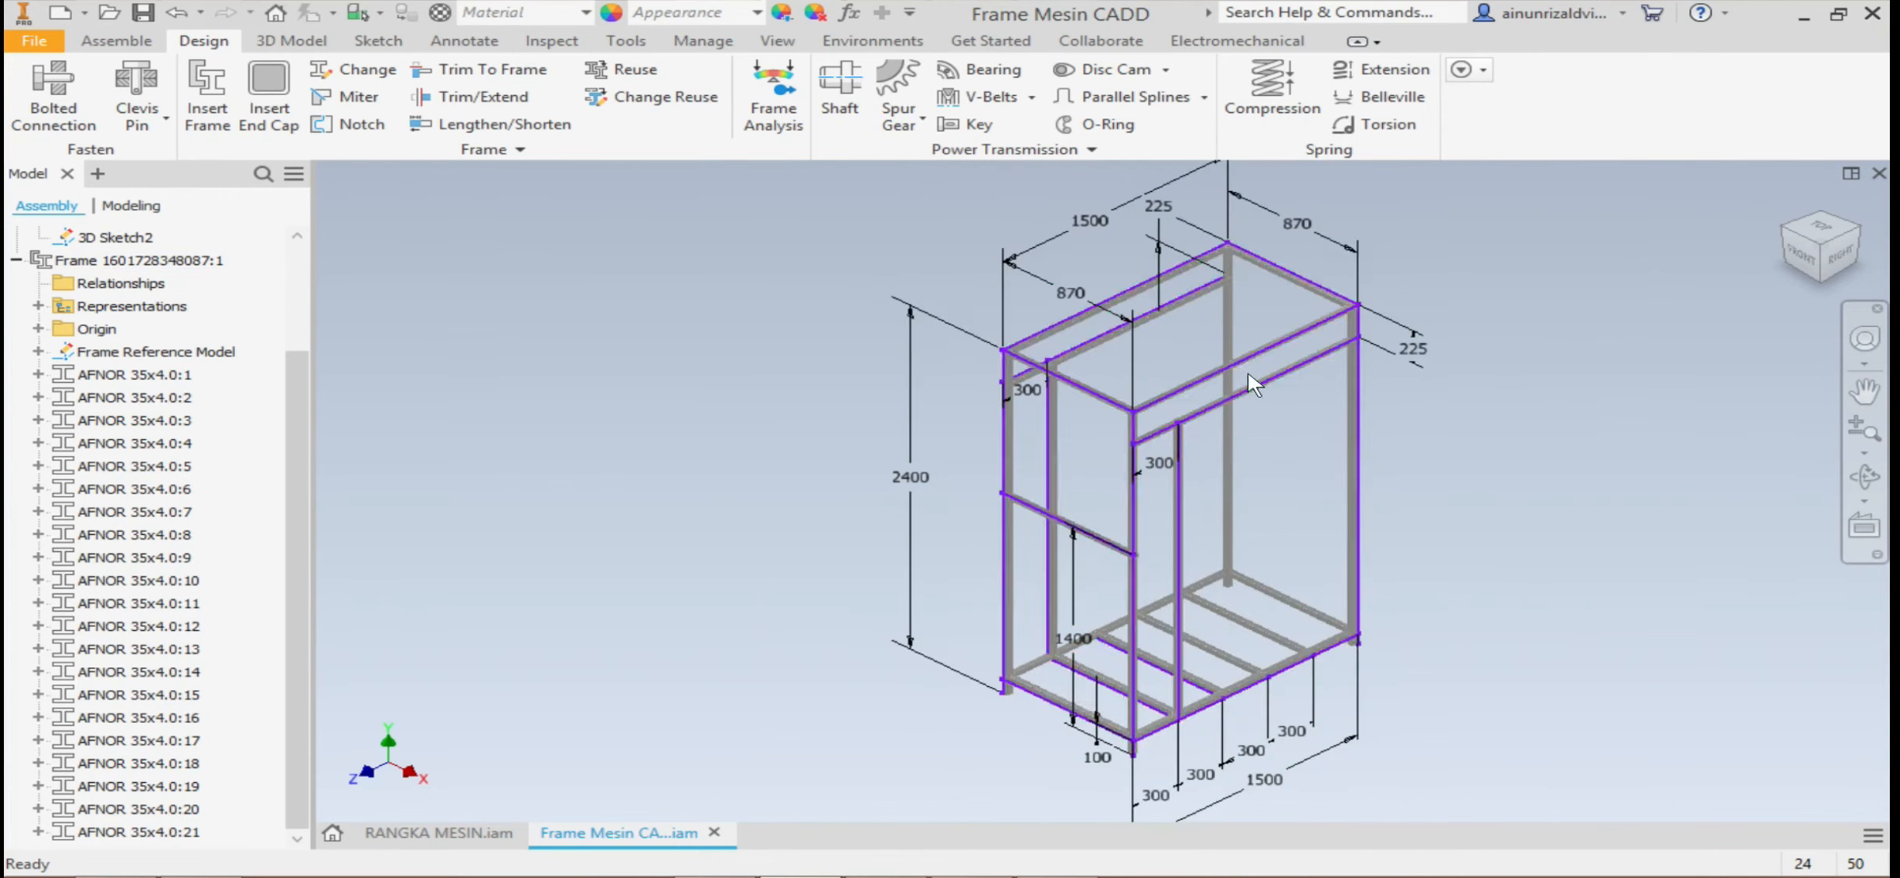
pyautogui.scroll(-4, 1243, 386)
pyautogui.scroll(3, 1325, 443)
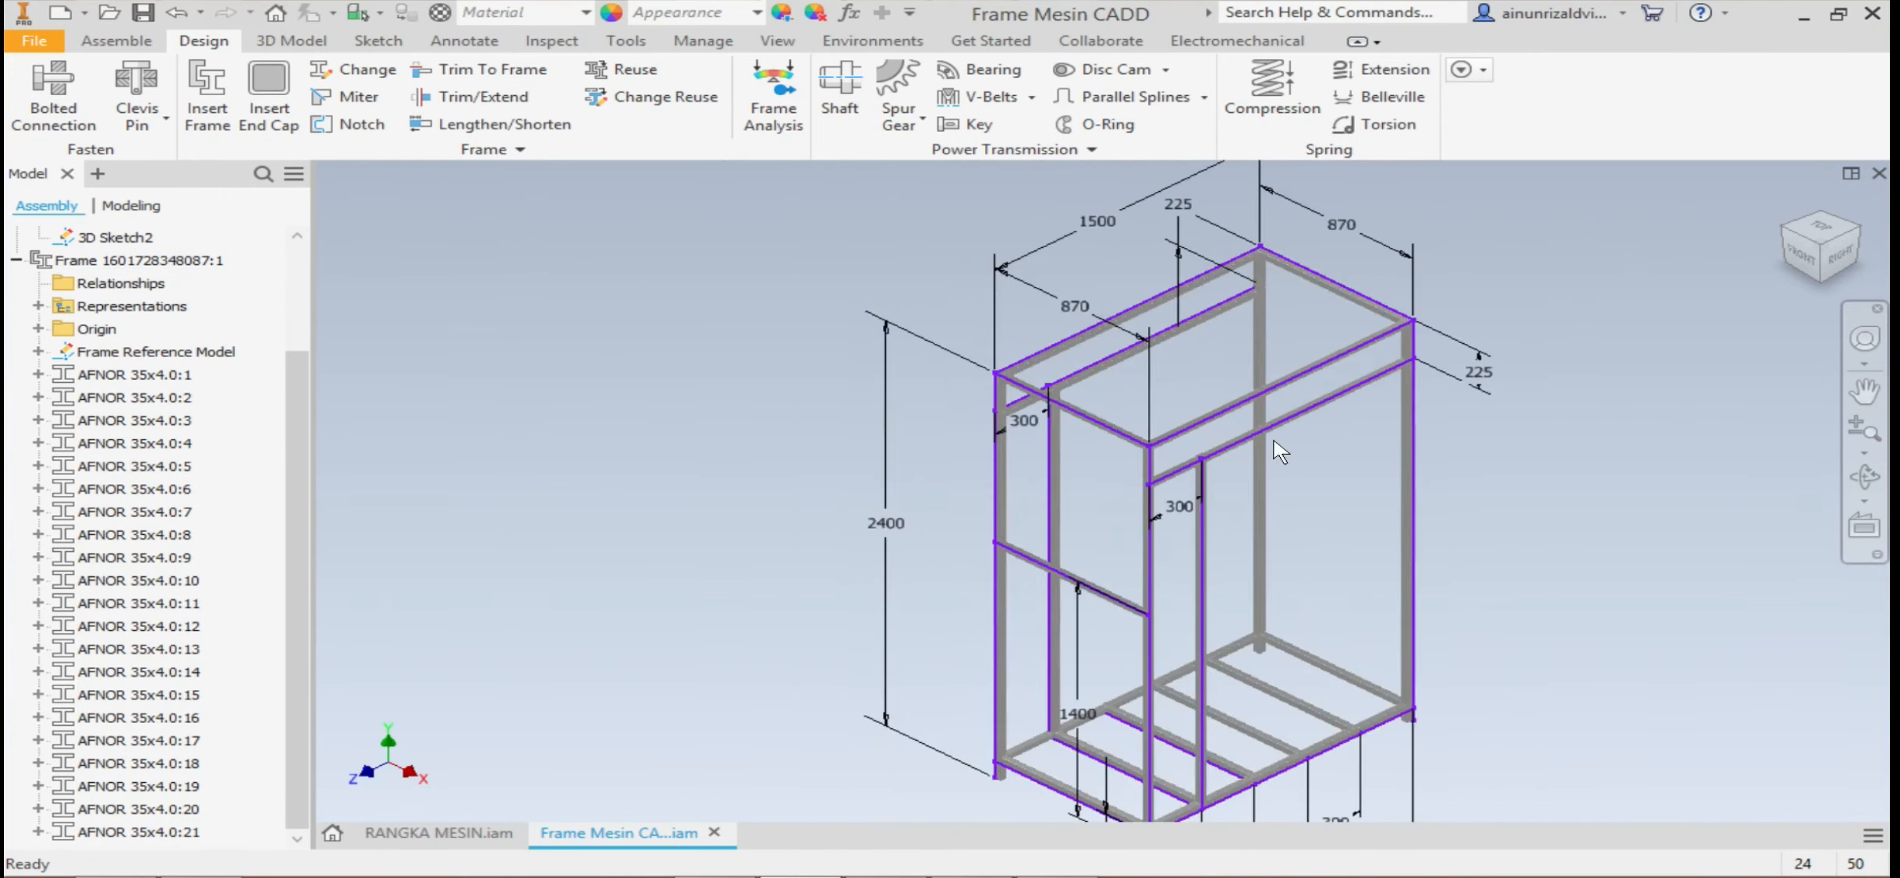
pyautogui.doubleClick(1240, 411)
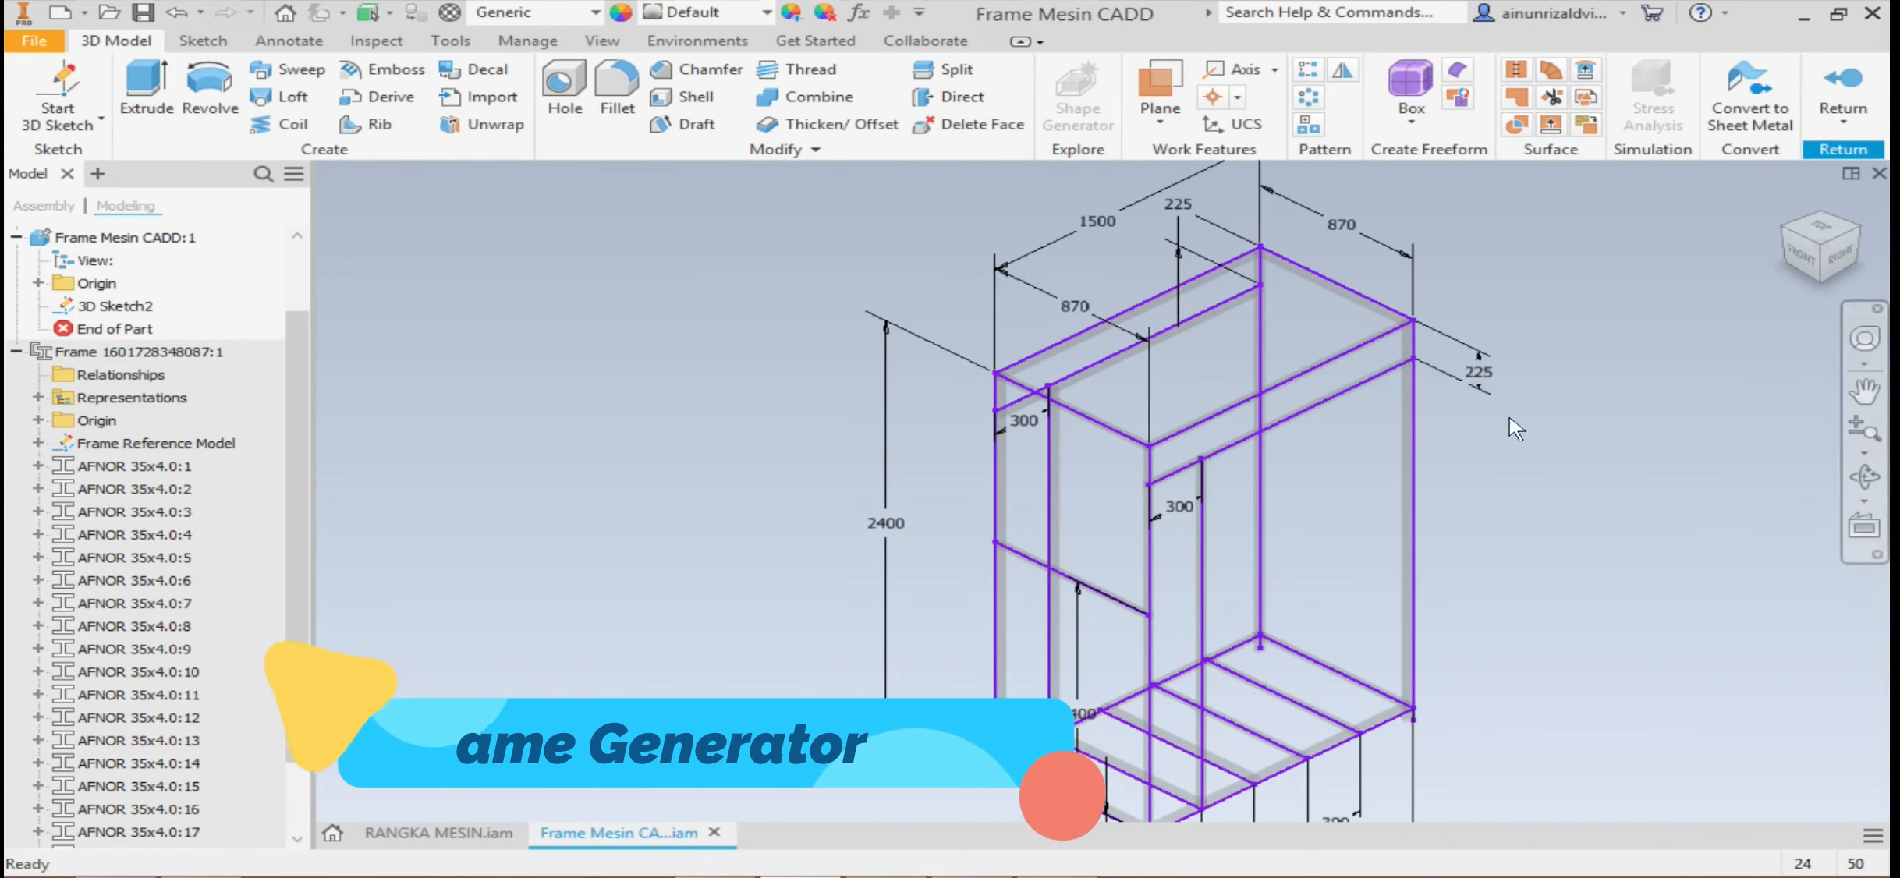
pyautogui.scroll(-5, 1272, 397)
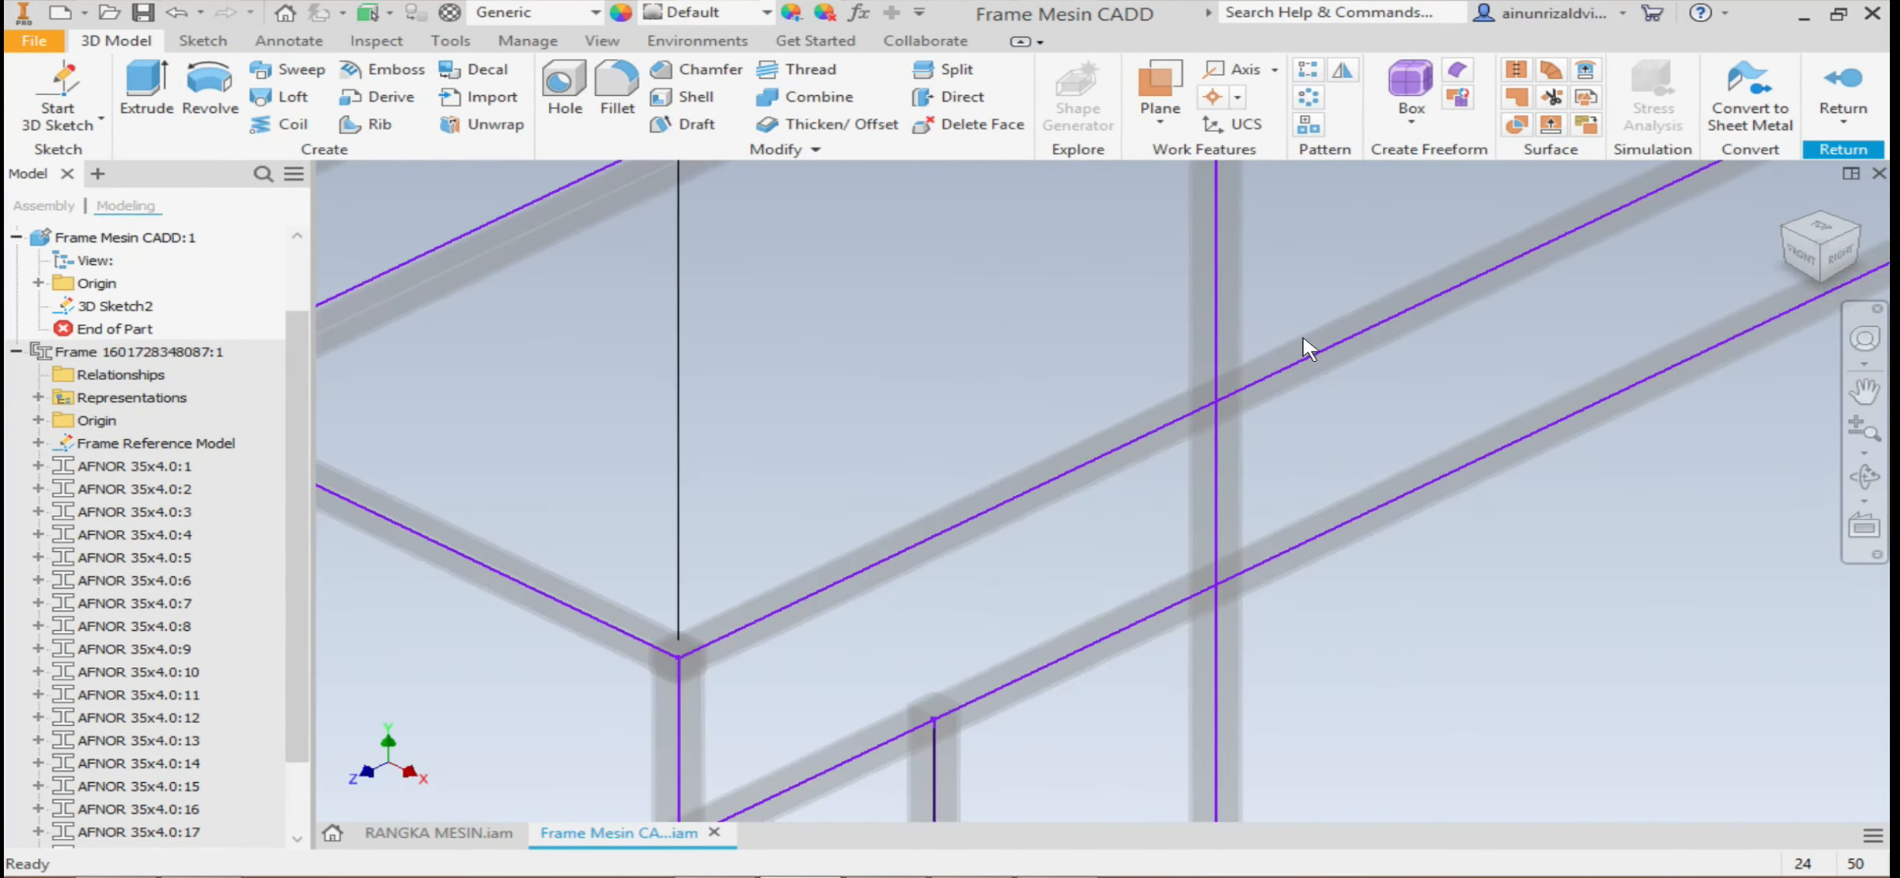
pyautogui.scroll(5, 1309, 348)
pyautogui.rightClick(1498, 228)
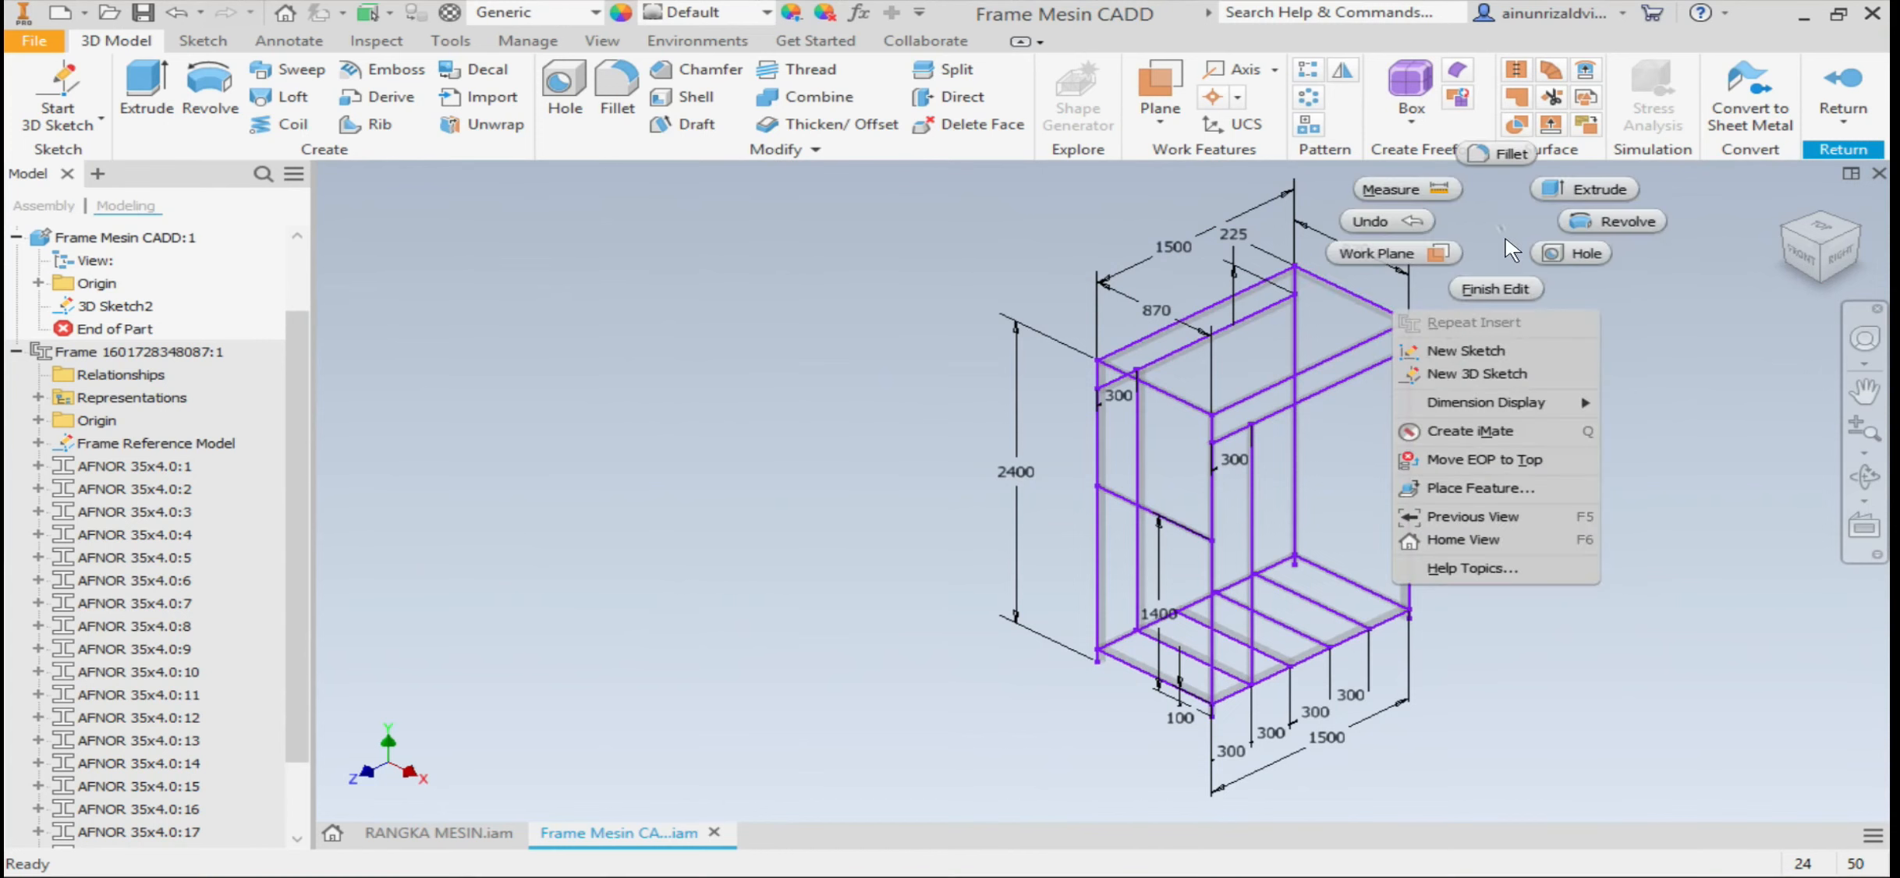
pyautogui.click(1493, 288)
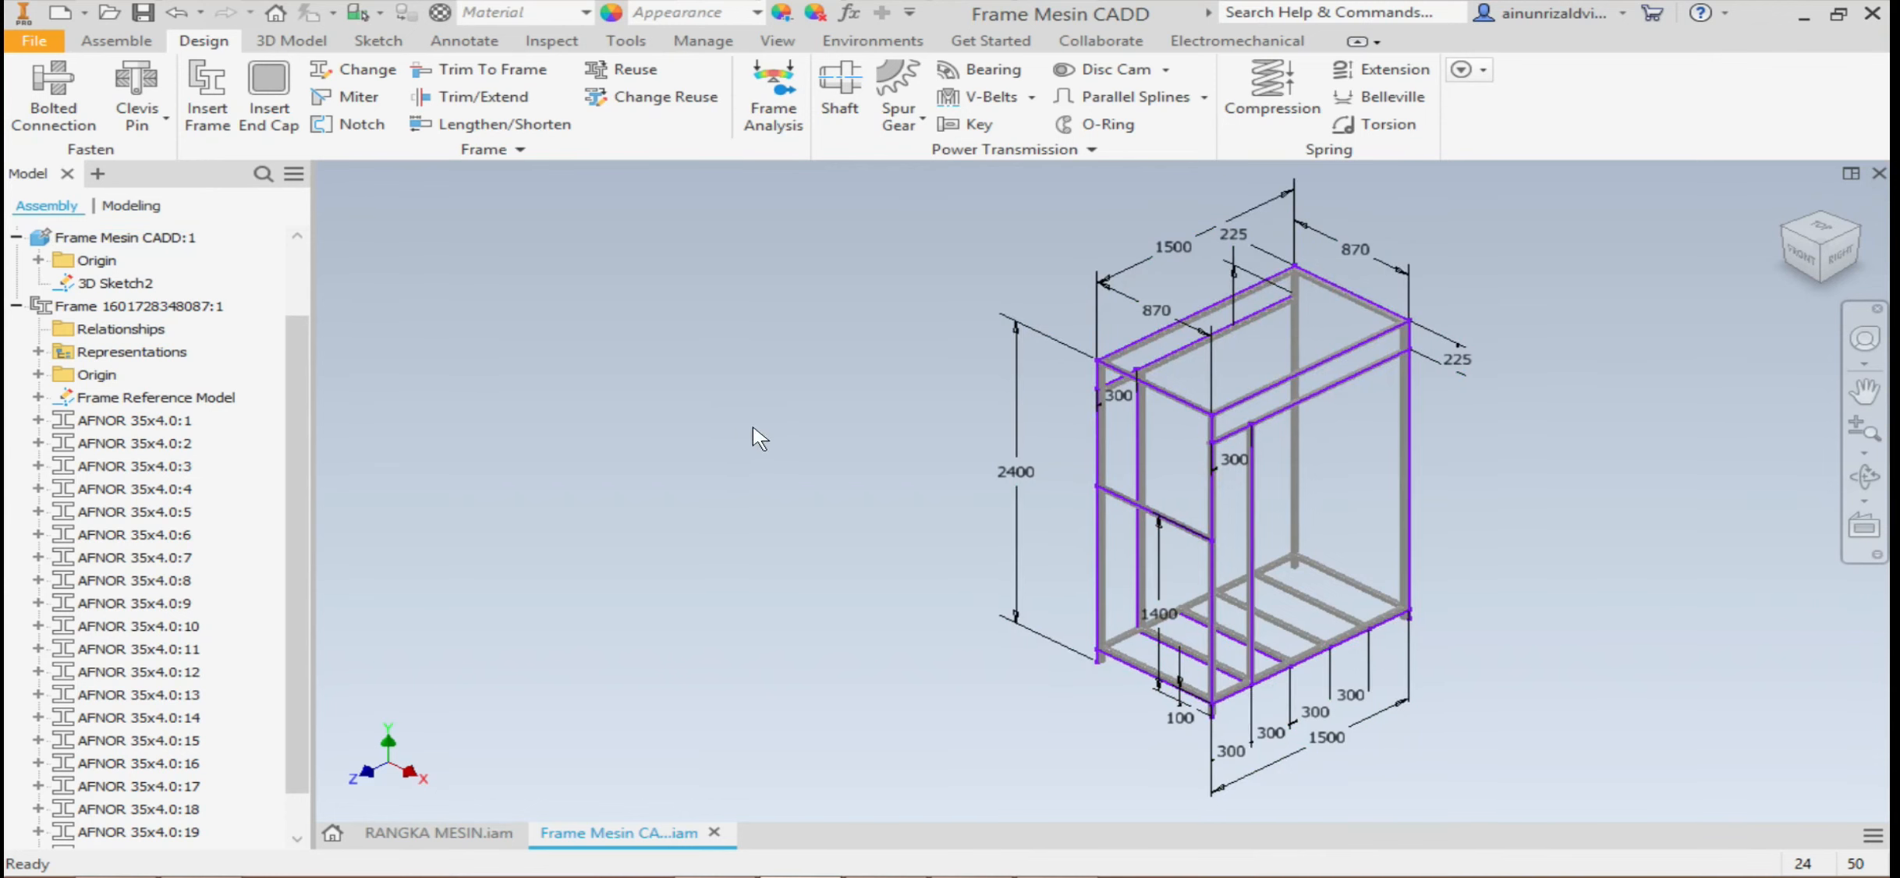
# Examine the generated frame subassembly and its list of AFNOR 35x4.0 members against the model
pyautogui.moveTo(292, 363); pyautogui.dragTo(294, 292)
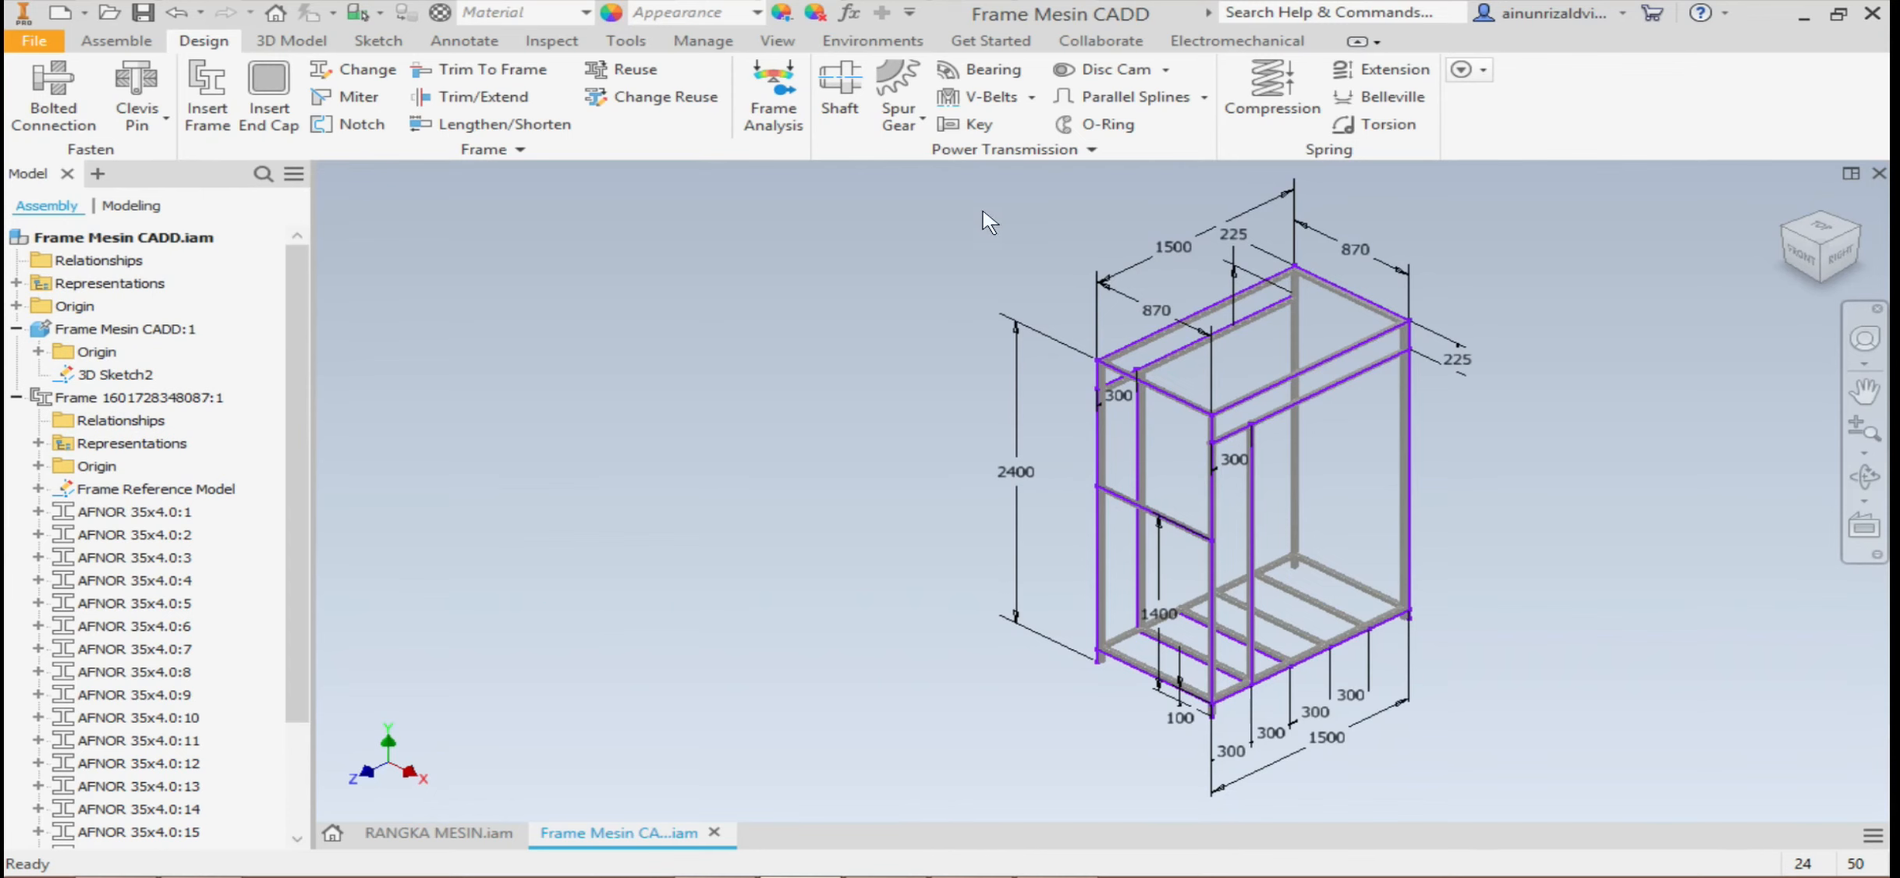
pyautogui.scroll(4, 1180, 367)
pyautogui.click(1095, 311)
pyautogui.rightClick(1096, 312)
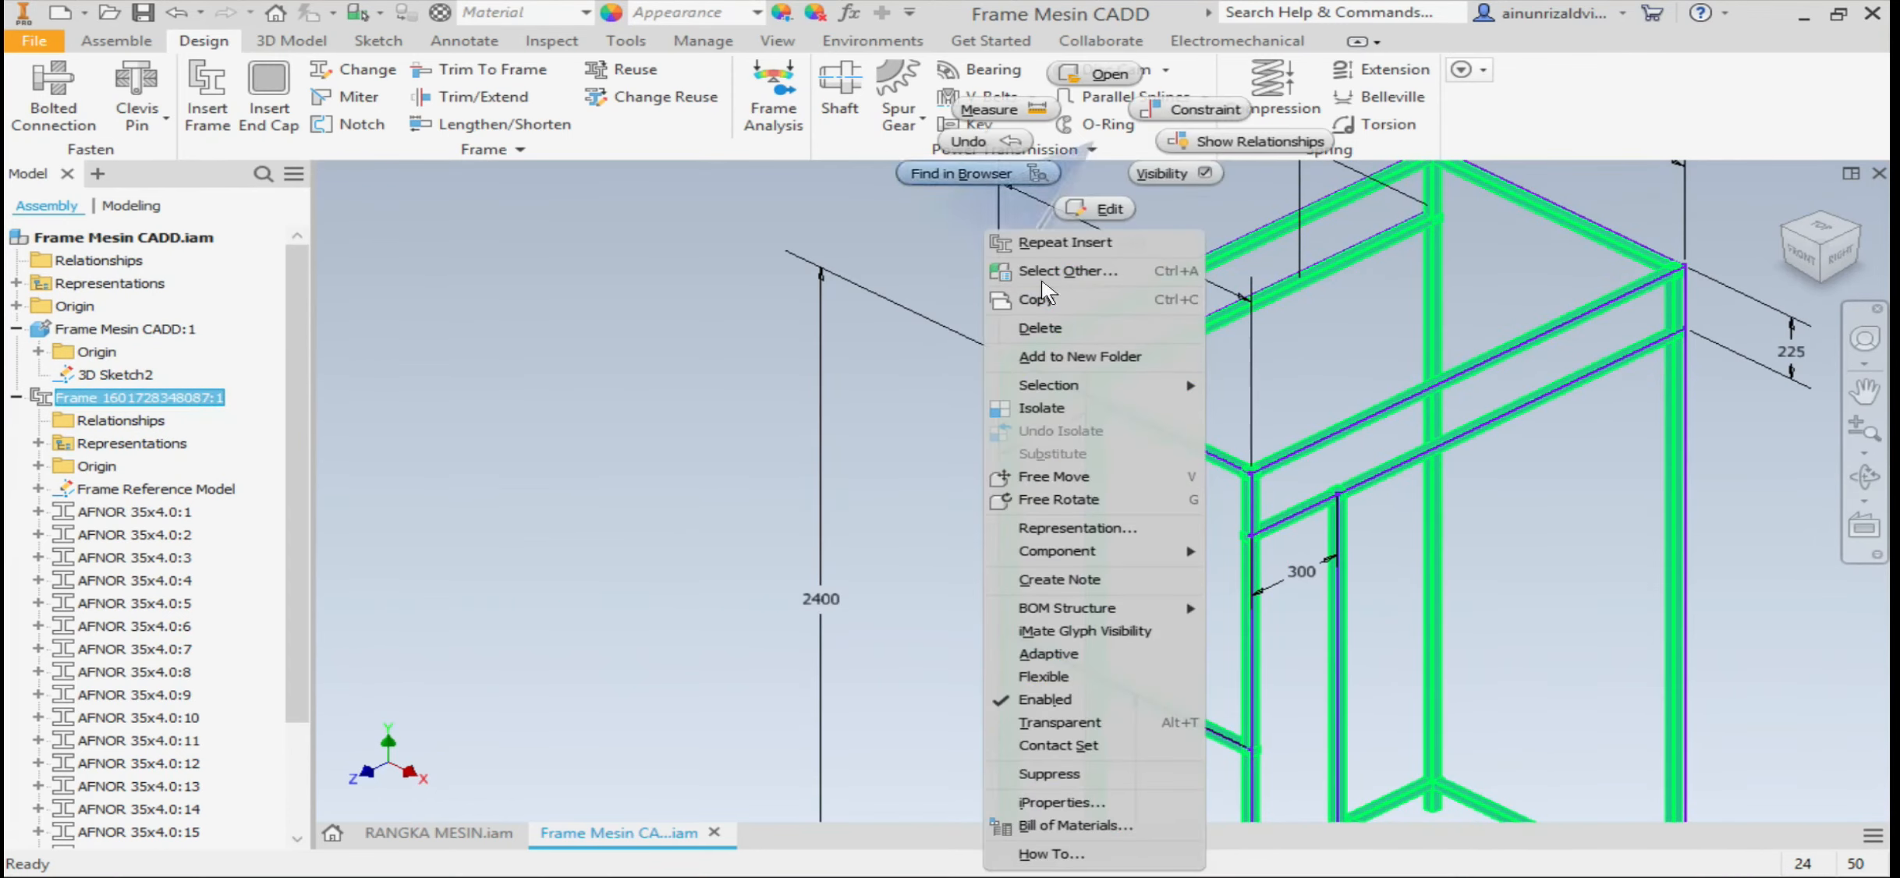
pyautogui.click(791, 302)
pyautogui.click(15, 397)
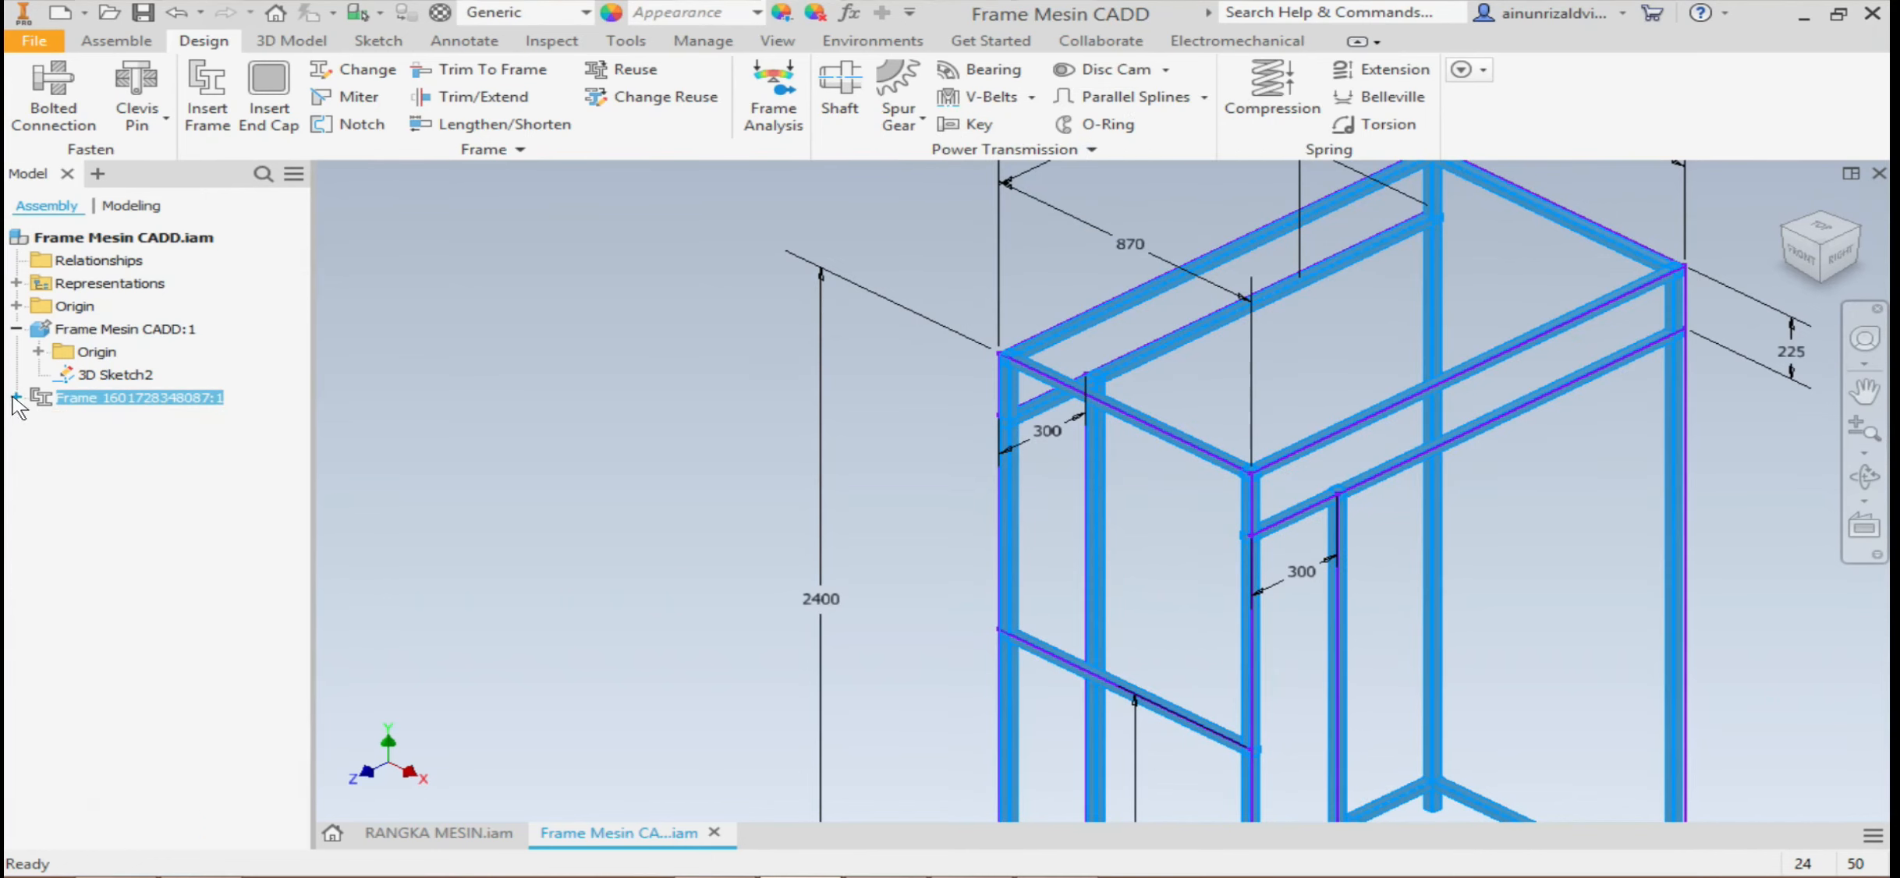
pyautogui.click(16, 397)
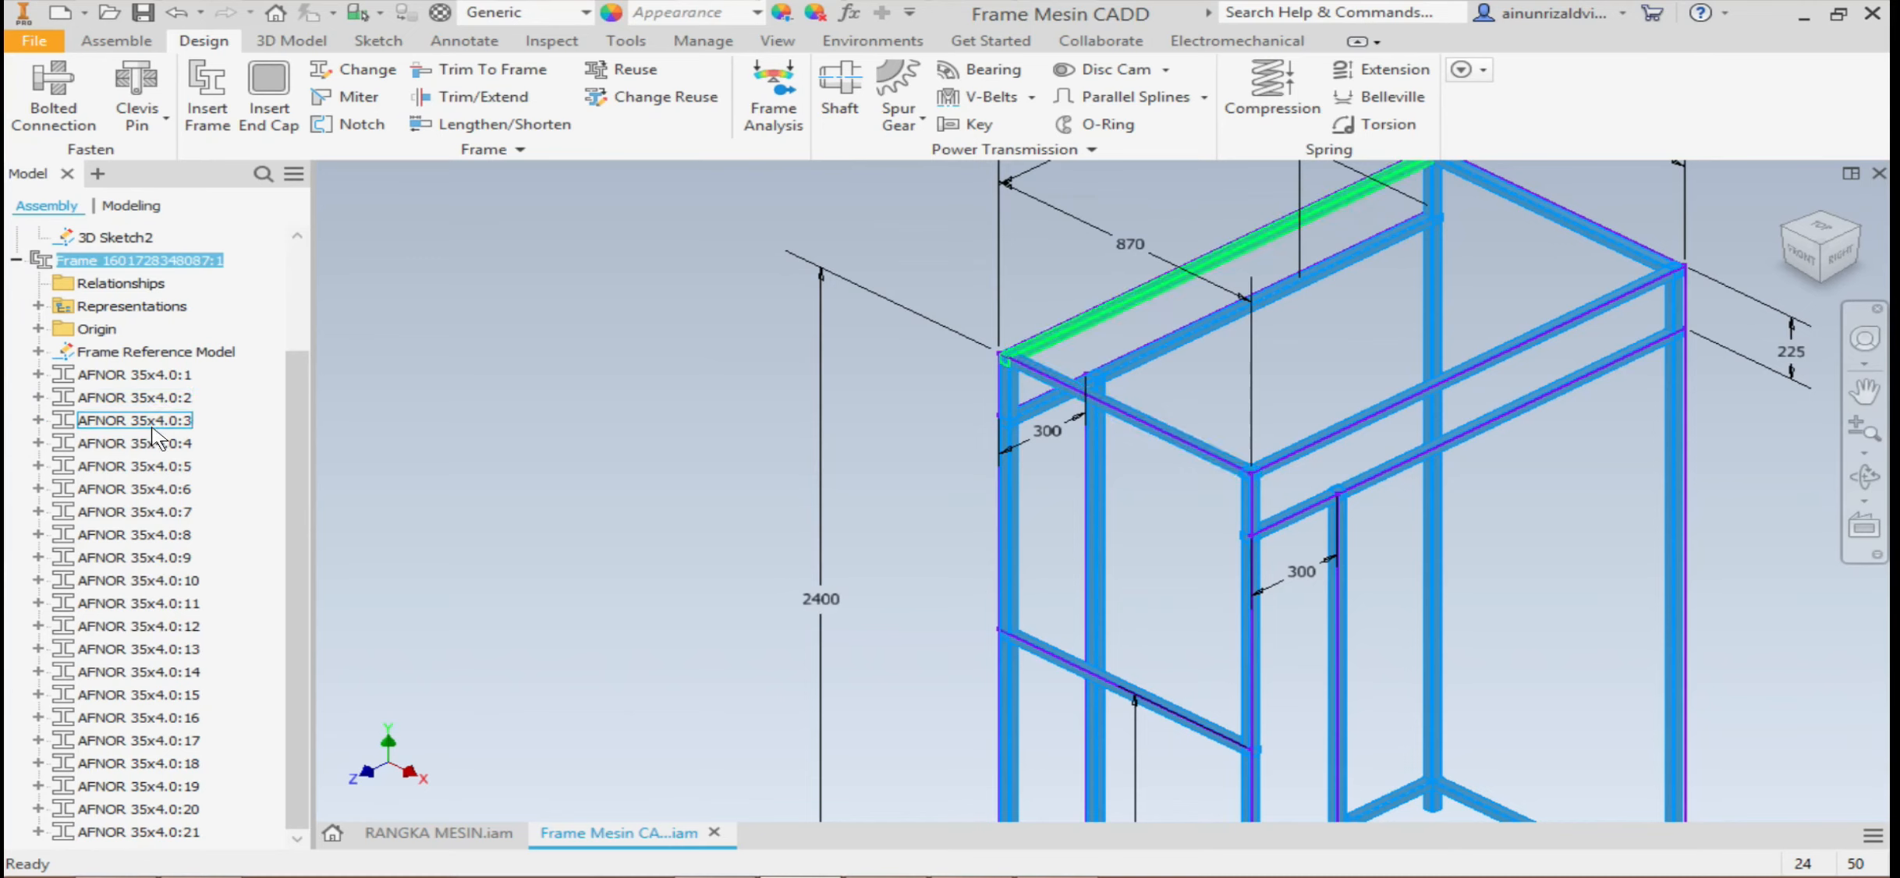
pyautogui.click(659, 363)
pyautogui.scroll(3, 727, 406)
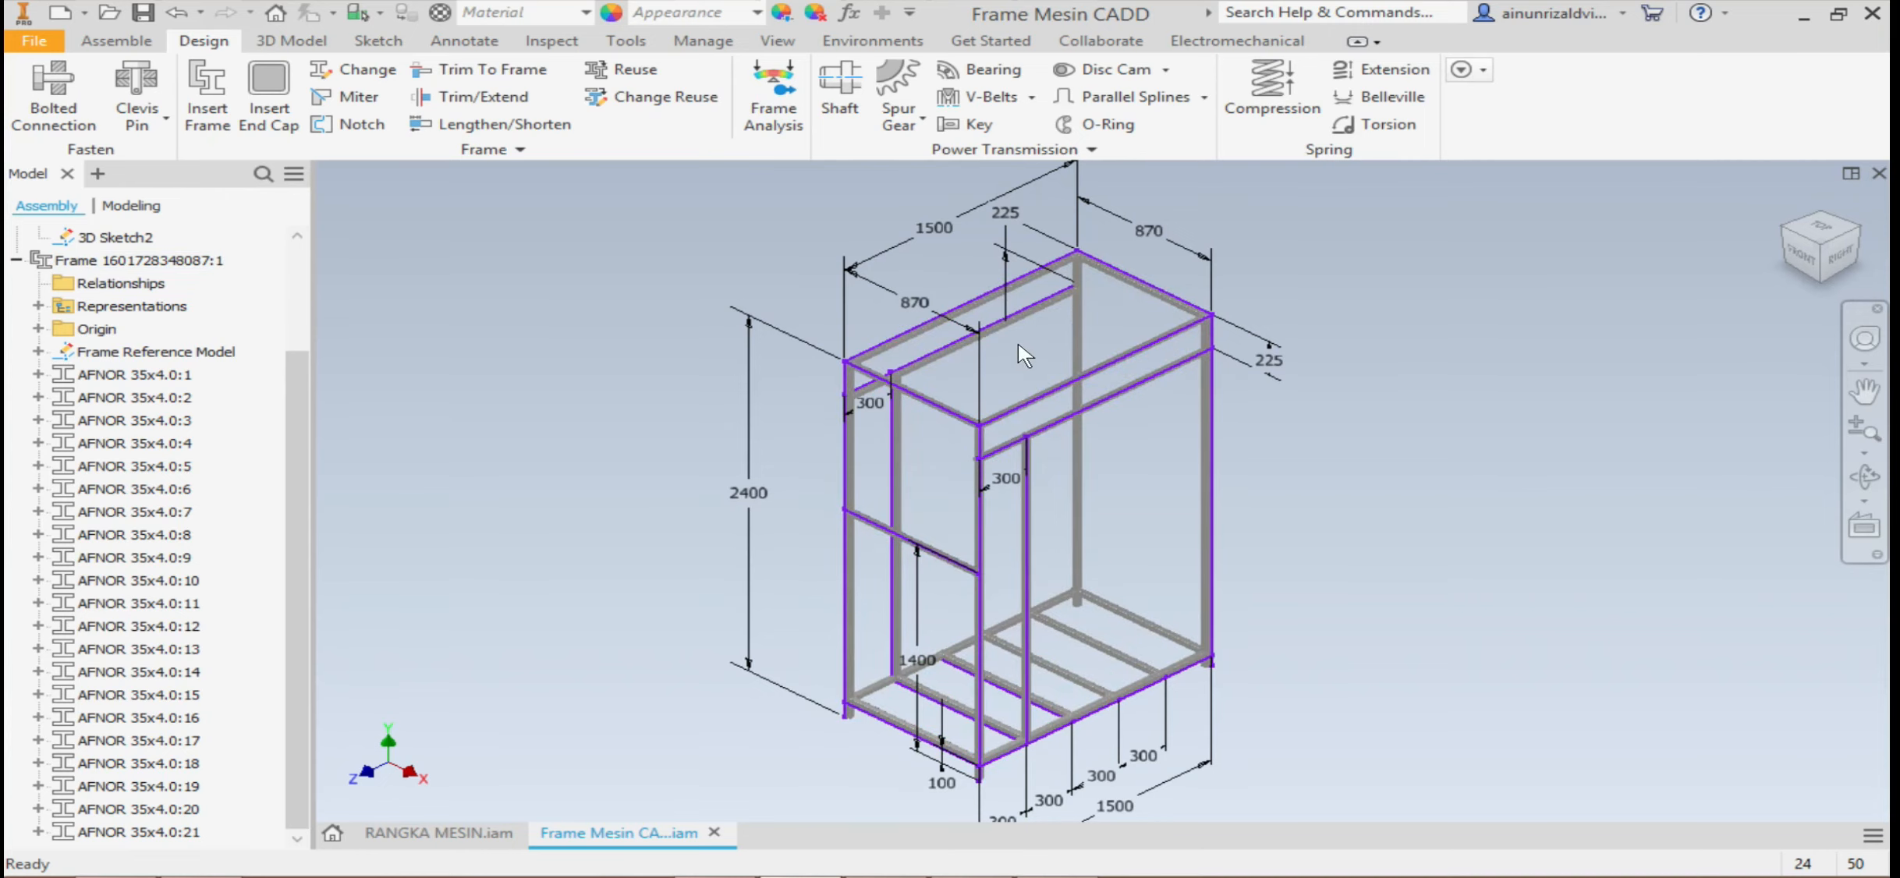
# Save Frame Mesin CADD.iam together with its dependent frame, skeleton and AFNOR 35x4.0 member files
pyautogui.scroll(-8, 995, 382)
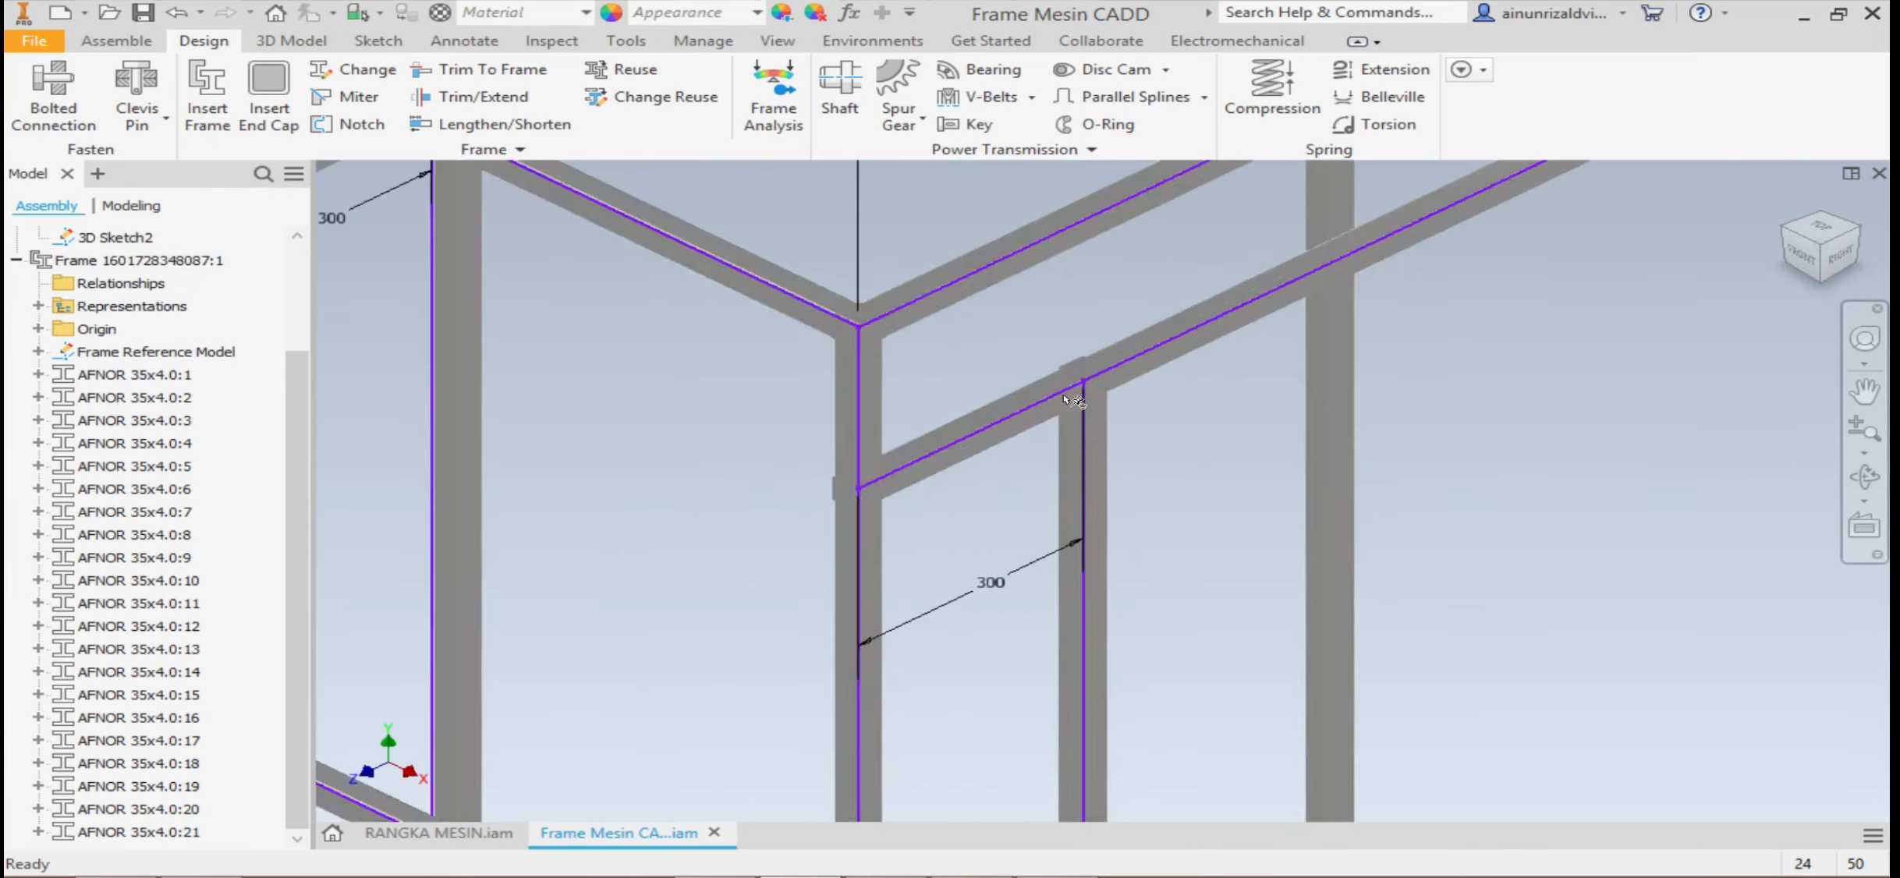
pyautogui.scroll(5, 1123, 408)
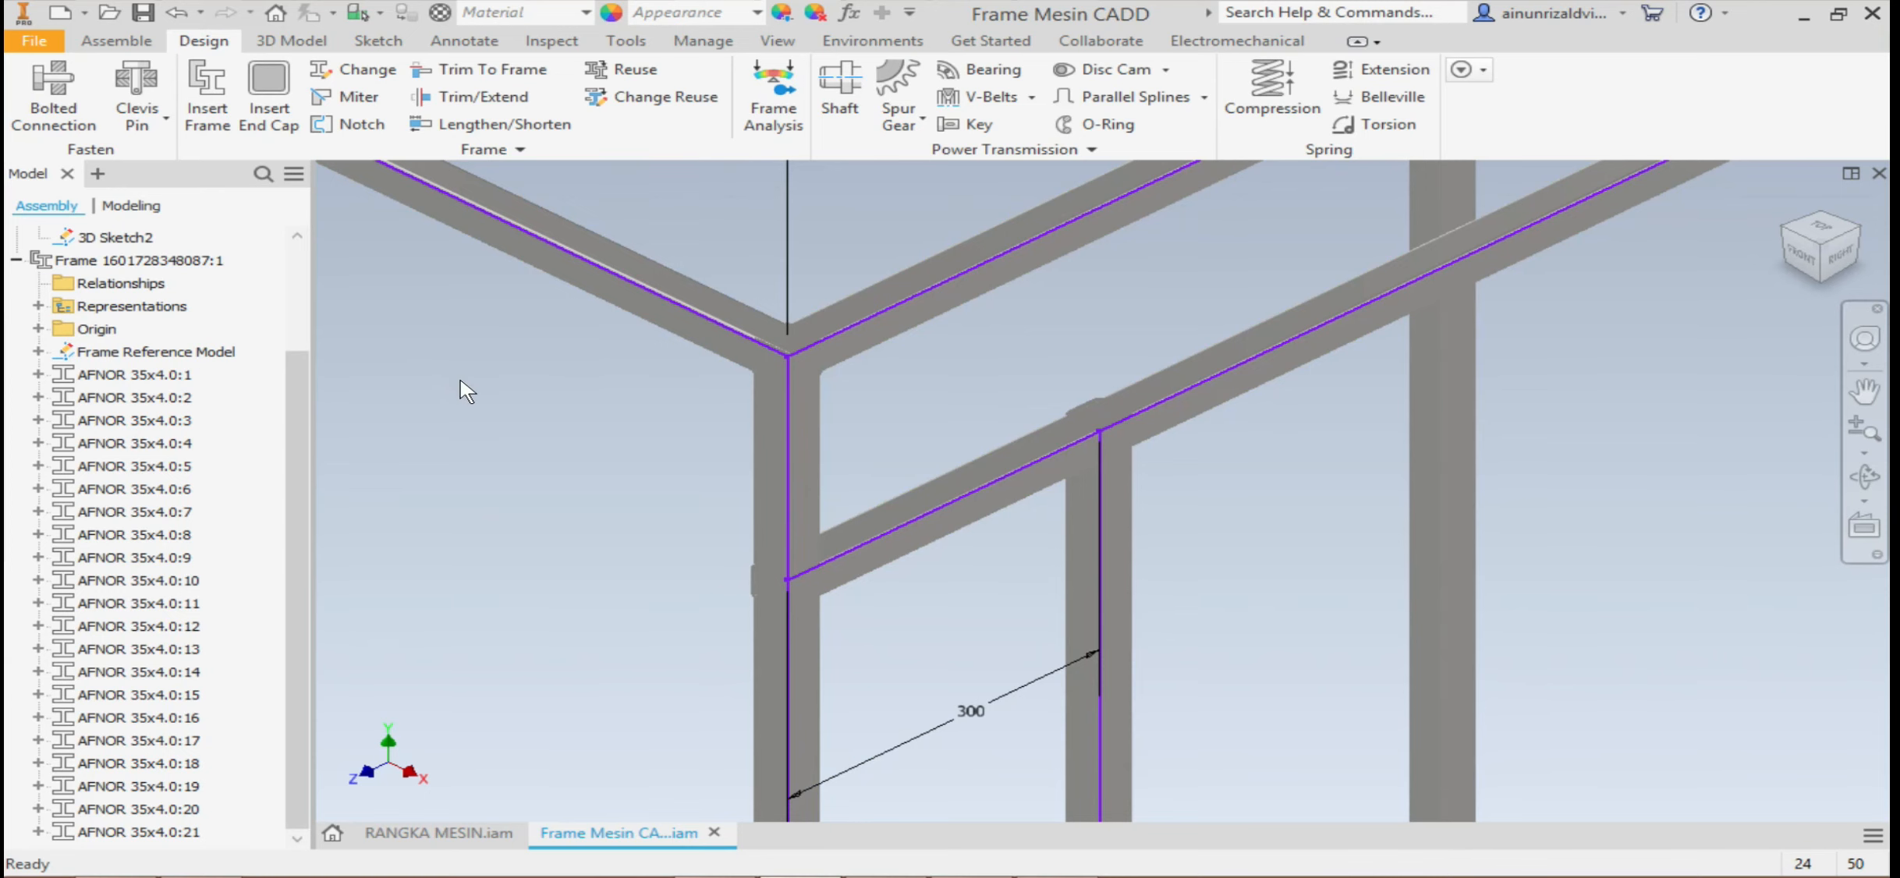
pyautogui.click(142, 13)
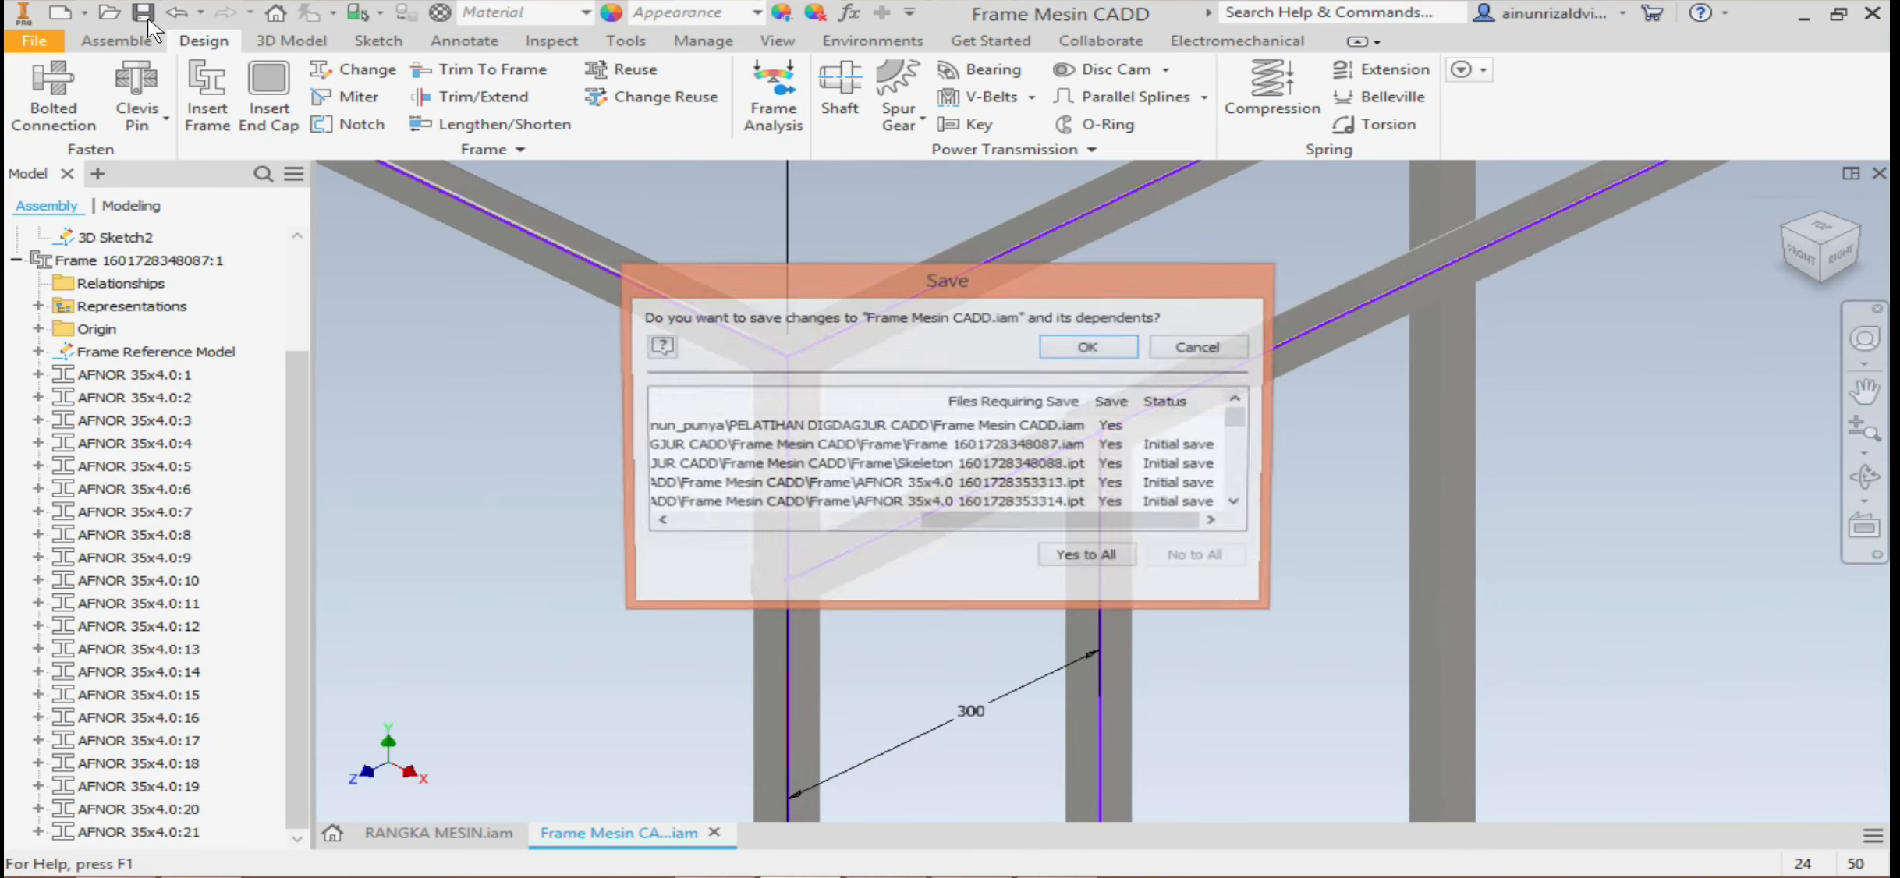
pyautogui.click(1088, 347)
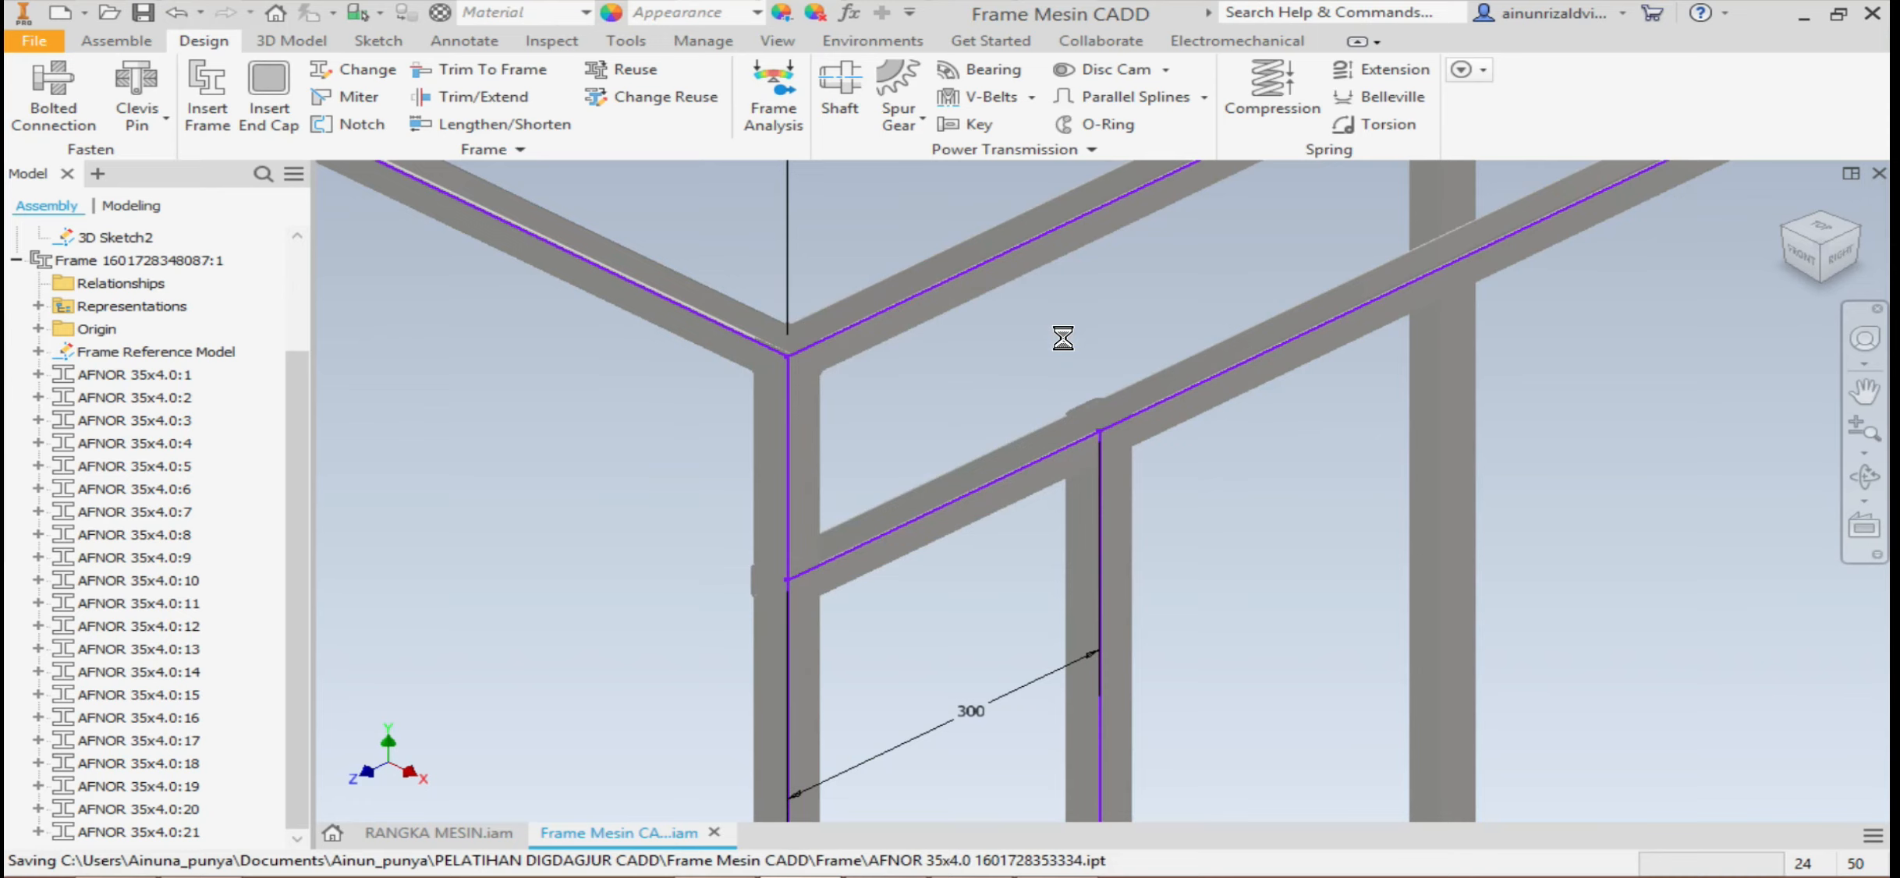